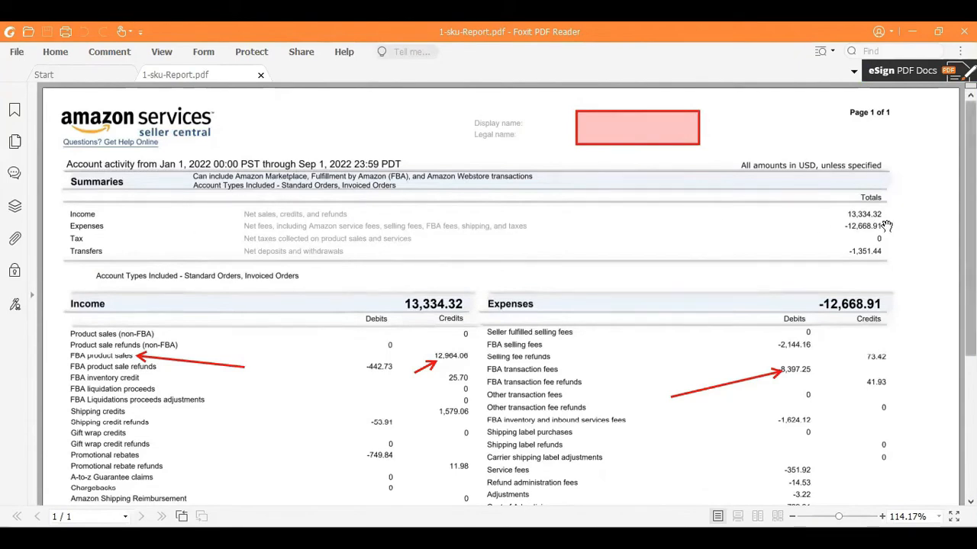
- Scroll the PDF report down past Income and Expenses to the Transfers and Tax tables
scroll(528, 279, "down", 1)
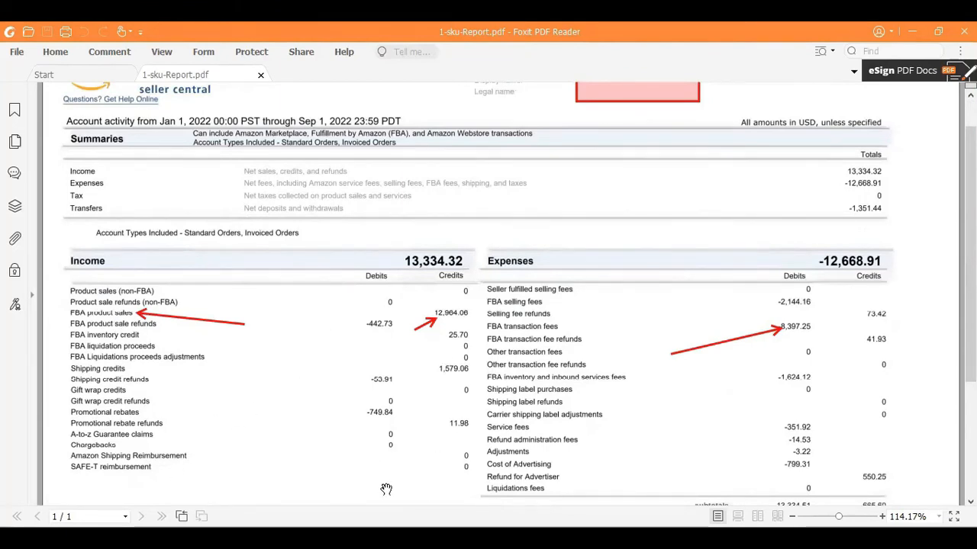
scroll(283, 417, "down", 3)
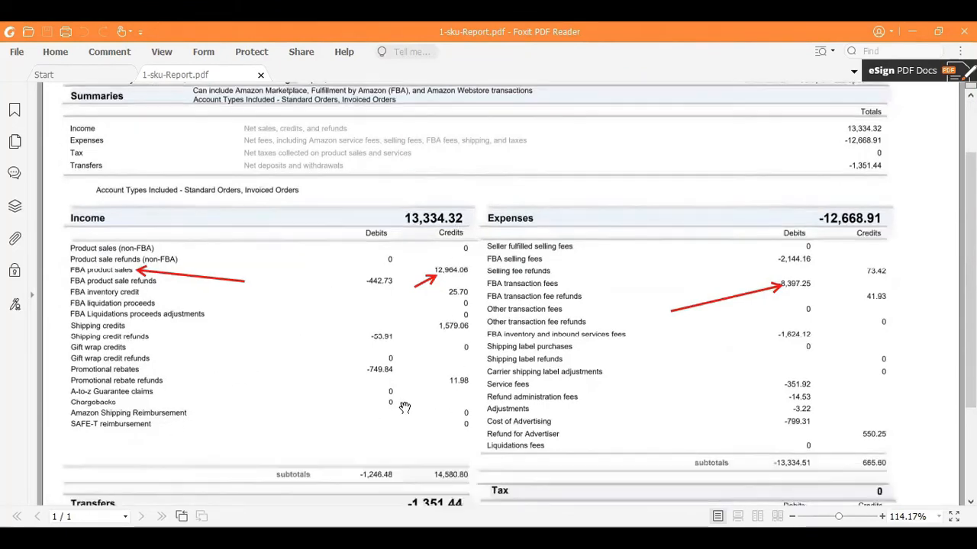
scroll(435, 445, "up", 3)
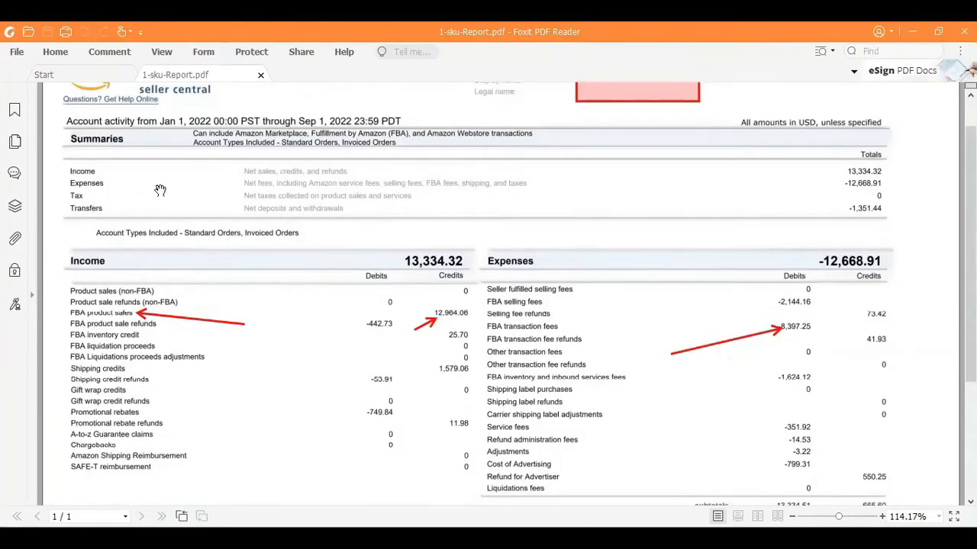
scroll(667, 320, "down", 2)
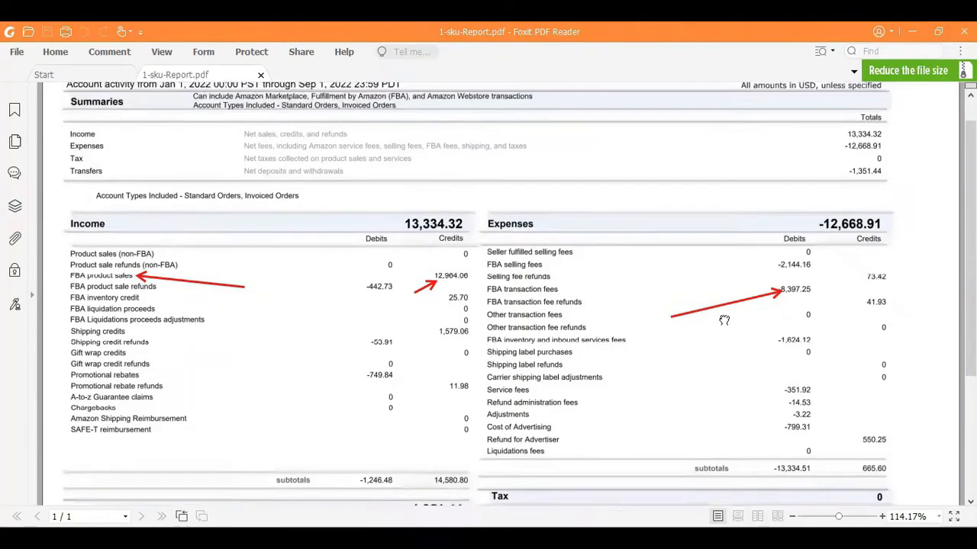
scroll(900, 315, "up", 3)
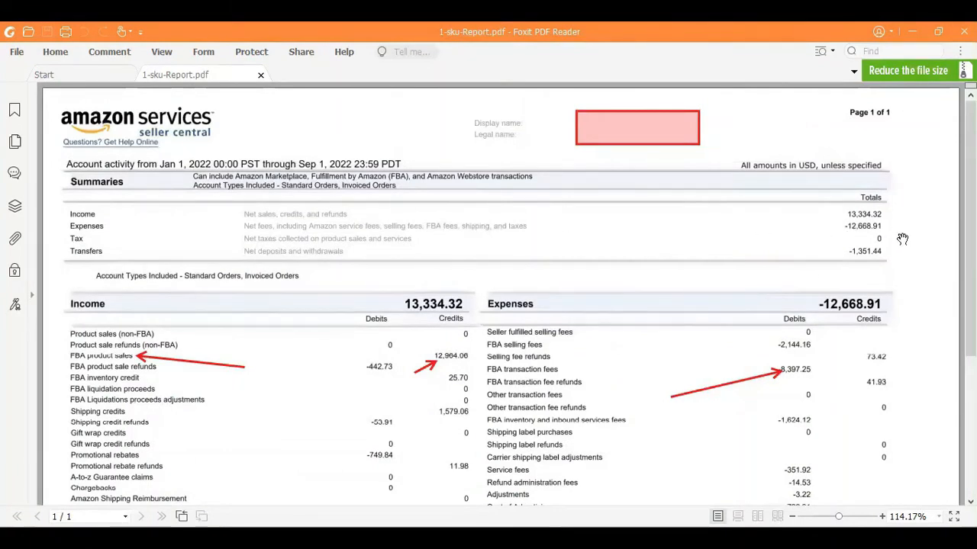
scroll(709, 337, "down", 5)
scroll(709, 337, "up", 4)
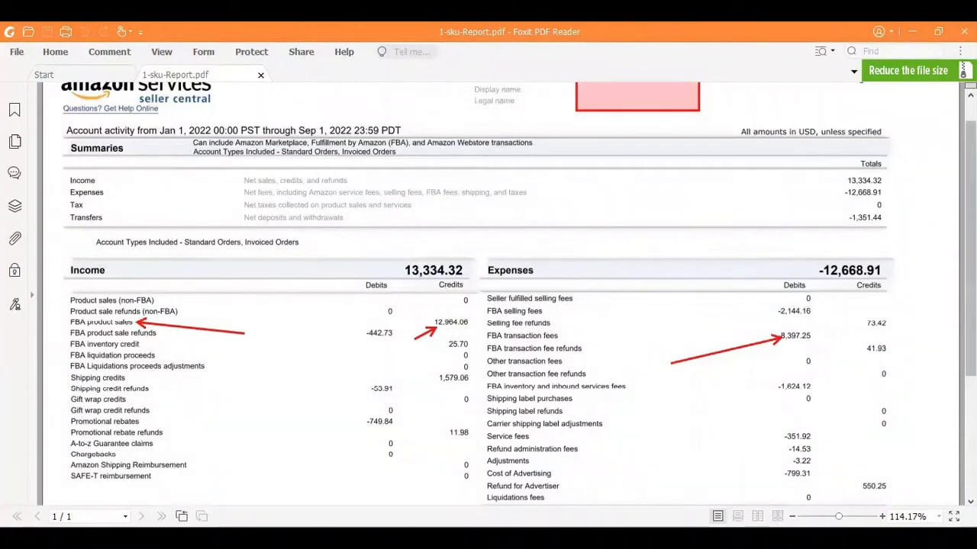
scroll(751, 224, "down", 5)
scroll(751, 224, "down", 1)
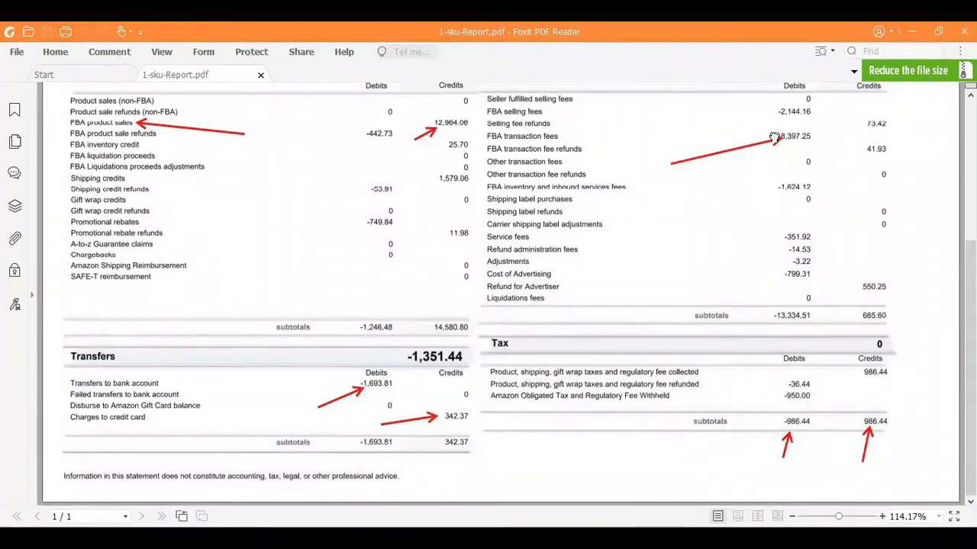
scroll(774, 137, "up", 6)
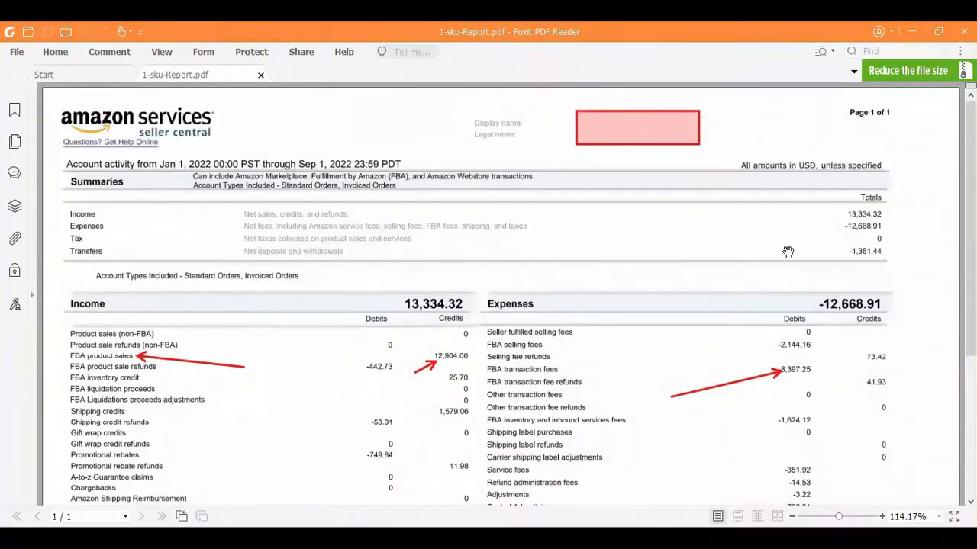
scroll(770, 221, "down", 5)
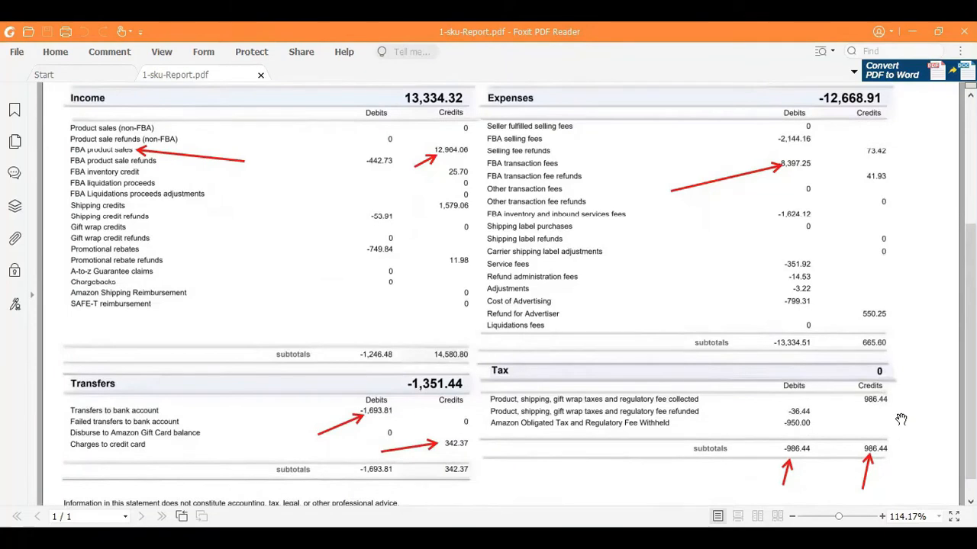
- Scroll through the report's remaining totals and back to the top of the PDF
scroll(806, 380, "up", 5)
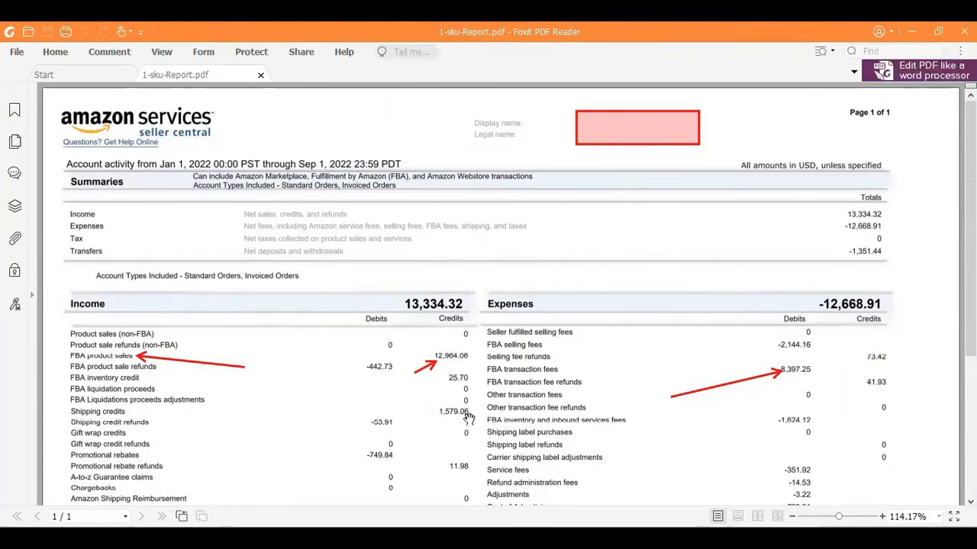
scroll(438, 315, "down", 5)
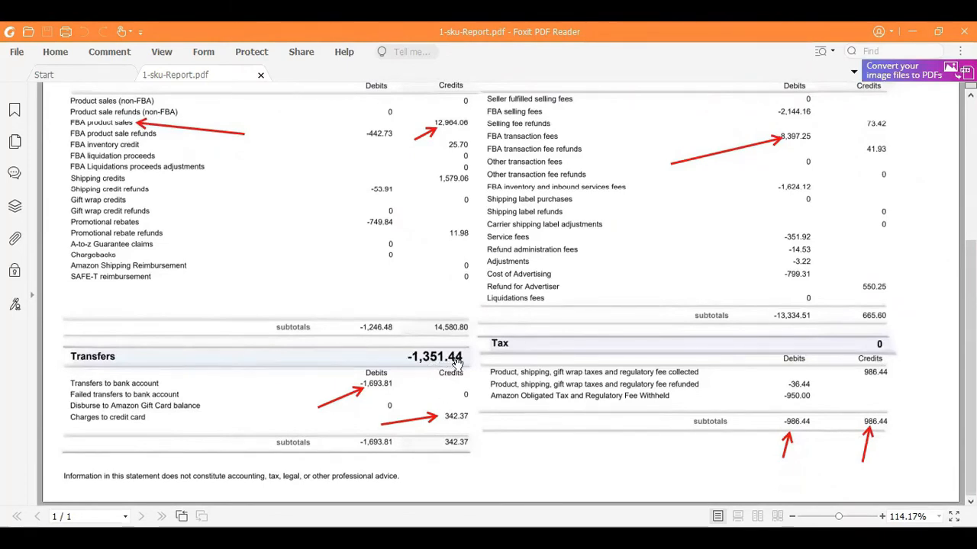
scroll(457, 437, "up", 5)
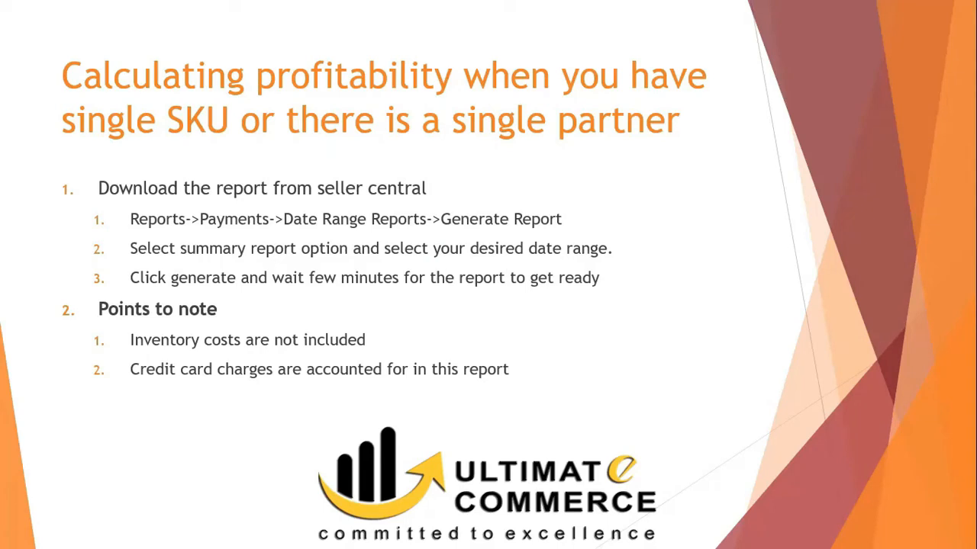
- Step through the slides to the Downloading Reports slide showing Transaction and June 2021 settings
key("Right")
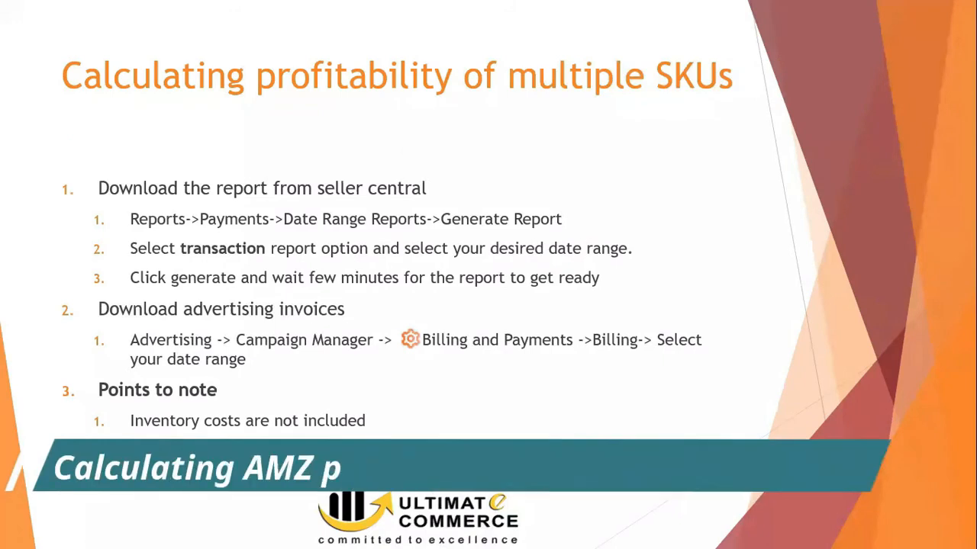
key("Left")
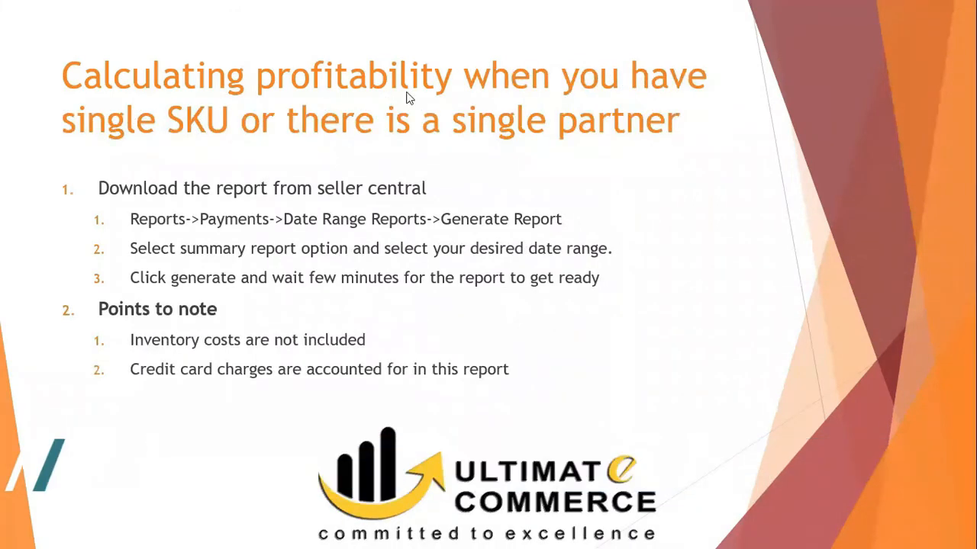
key("Right")
key("Right")
key("Left")
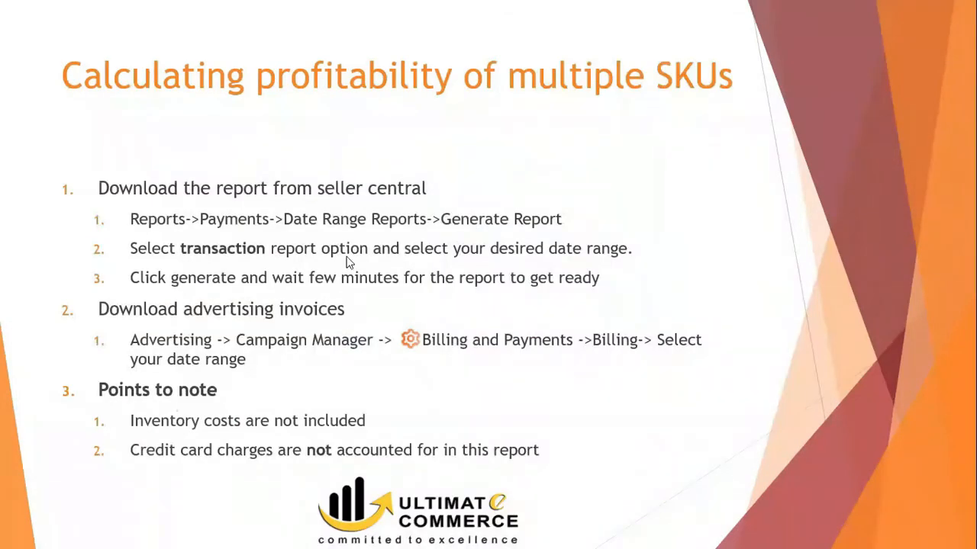
key("Right")
key("Right")
key("Right")
key("Left")
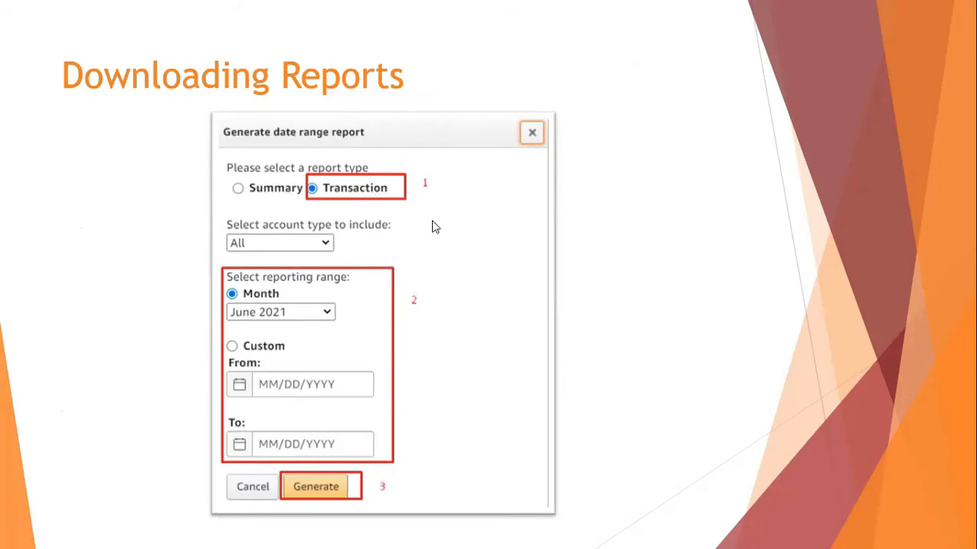
- Go back to the multiple-SKUs slide, then switch to the Template Business Accounting workbook
key("Left")
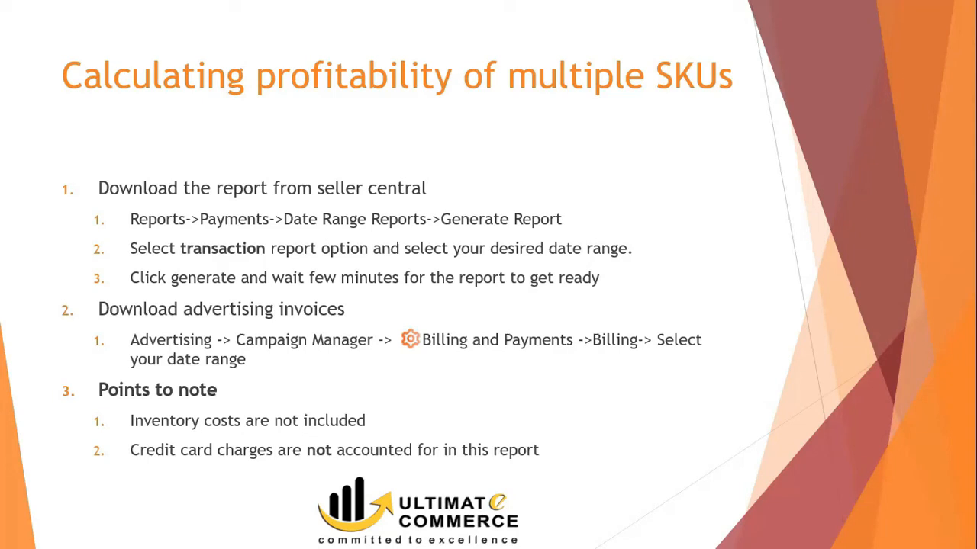
key("alt+Tab")
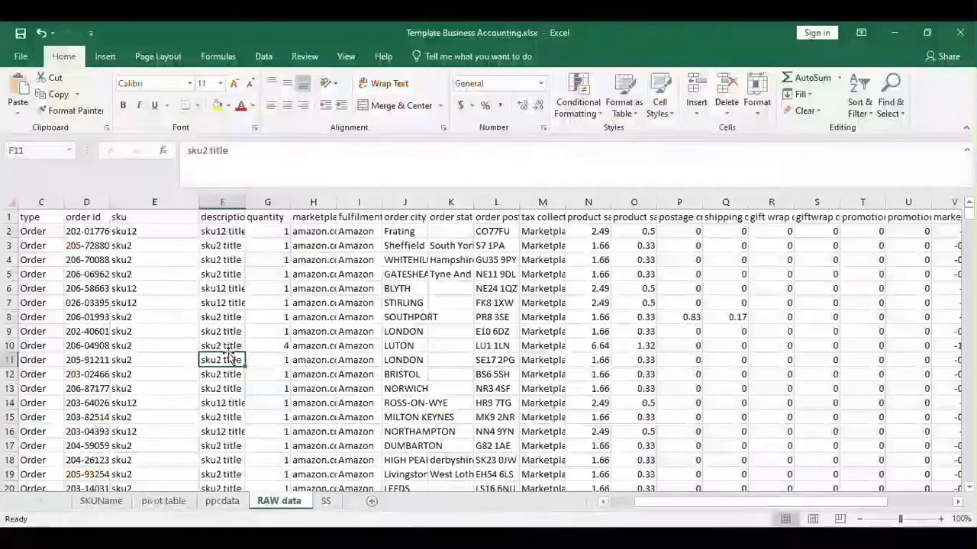
- Review the RAW data column headers from date/time across to the last columns
left_click(11, 217)
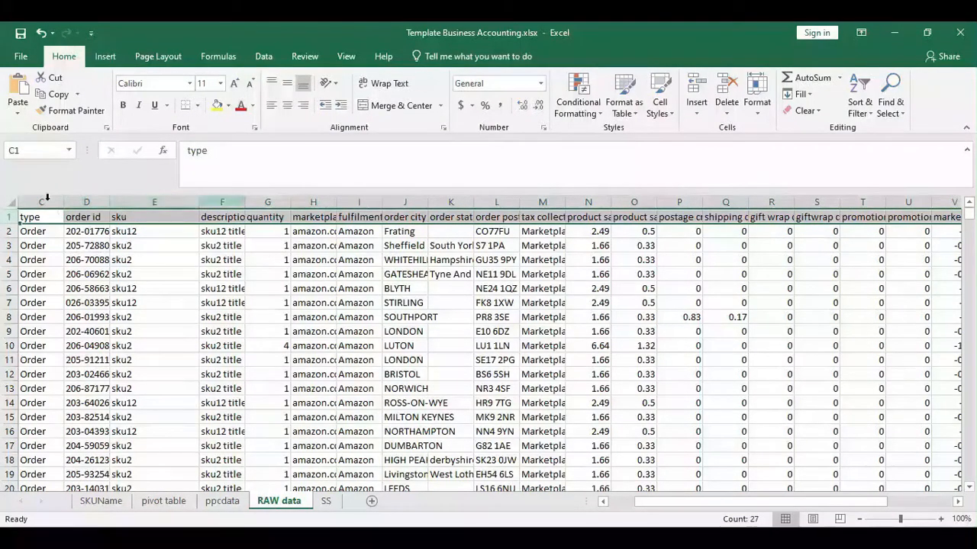
left_click(96, 260)
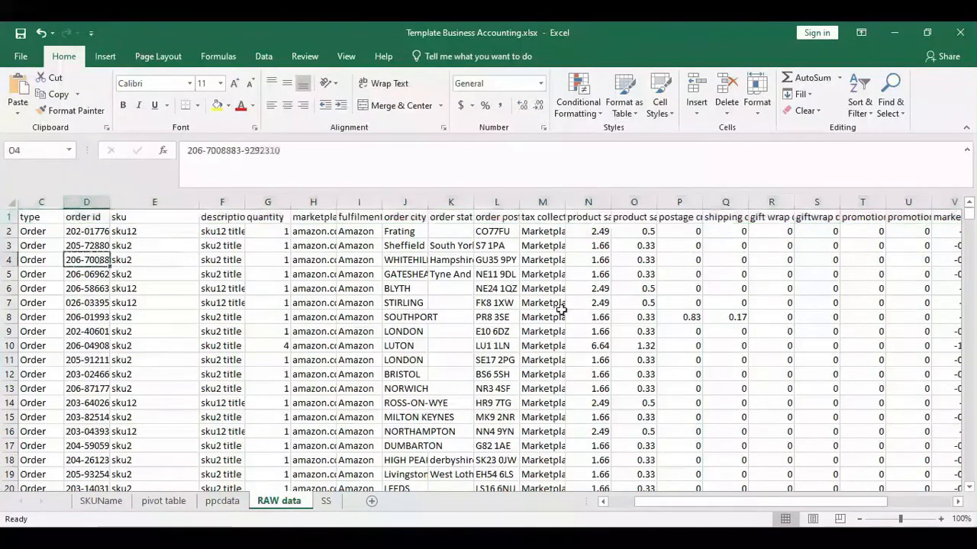
key("ctrl+Home")
key("Right")
key("Right")
key("Right")
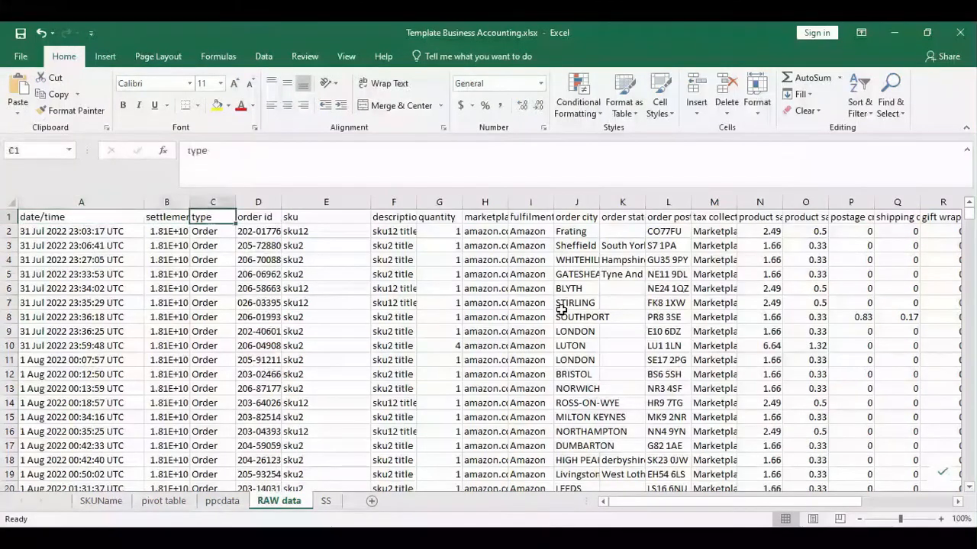
key("Right")
key("Right")
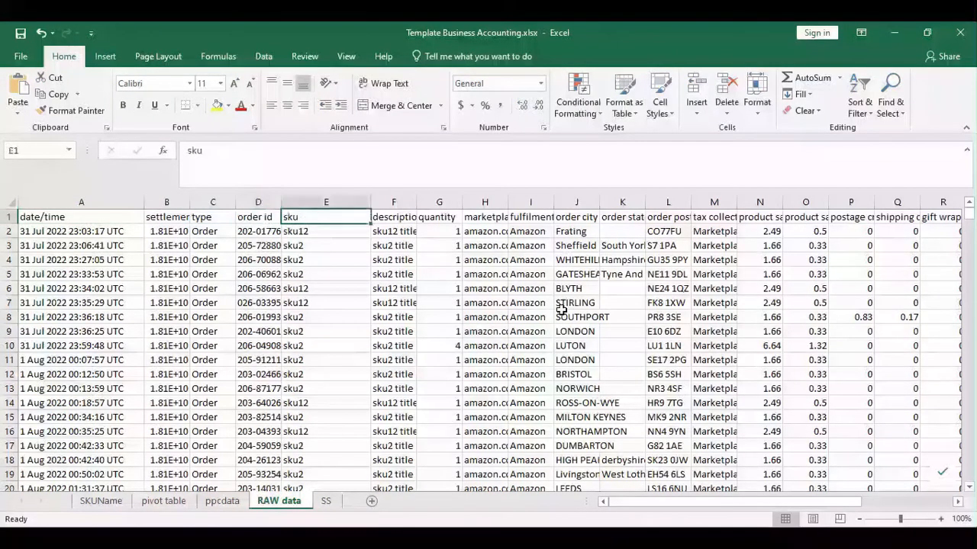
key("Right")
key("Right")
key("Right")
key("Right")
key("Right")
key("Right")
key("Right")
key("Right")
key("Right")
key("Right")
key("Right")
key("Right")
key("Right")
key("Right")
key("Right")
key("Right")
key("Right")
key("Right")
key("Right")
key("Right")
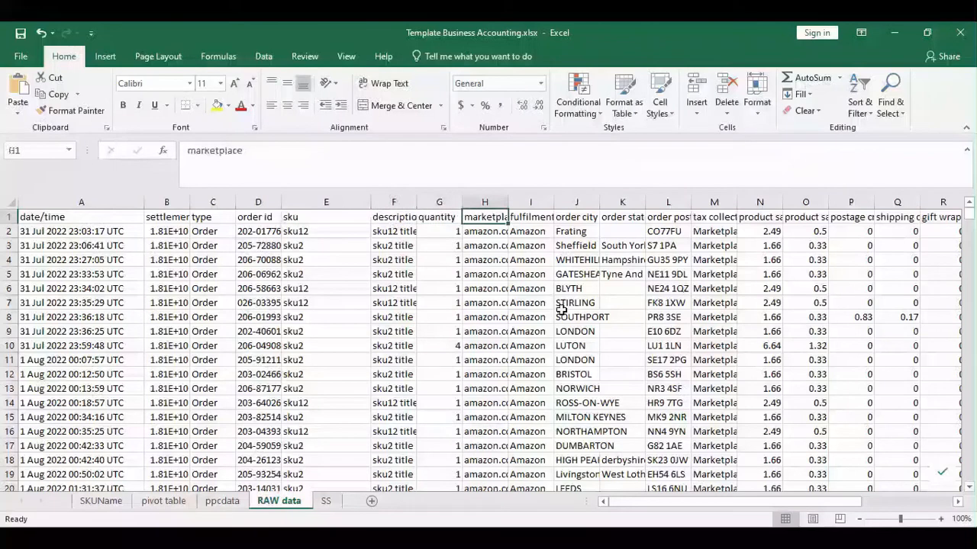
key("Right")
key("Right")
key("Left")
key("Left")
key("Left")
key("Left")
key("Left")
key("Left")
key("Left")
key("Left")
key("Left")
key("Left")
key("Left")
key("Left")
key("Left")
key("Left")
key("Left")
key("Left")
key("Left")
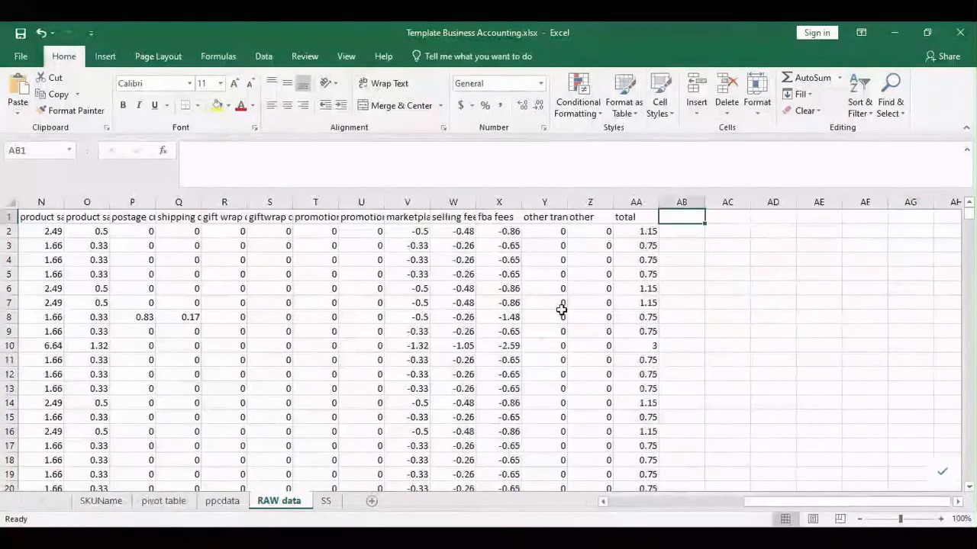
key("ctrl+Home")
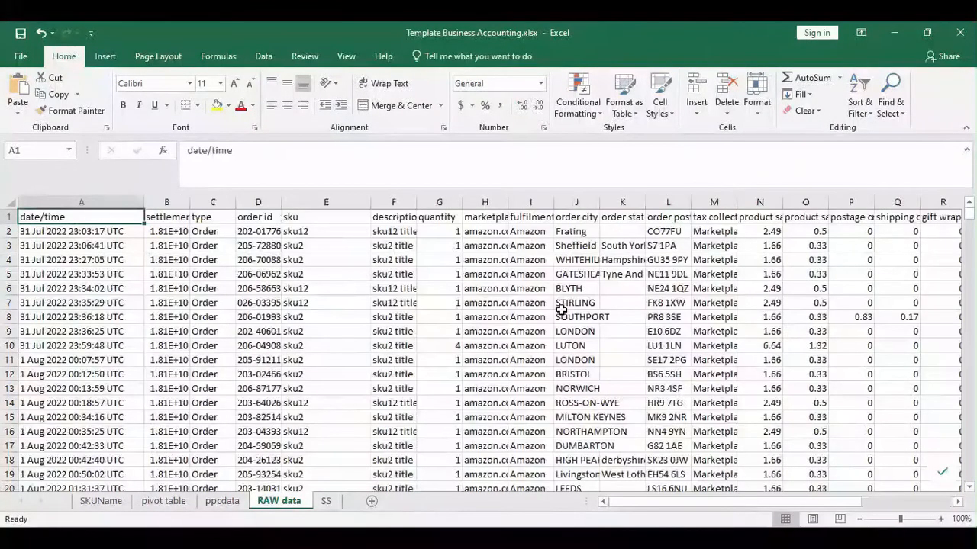
- Scroll through the order rows and turn on Data > Filter for the header row
scroll(466, 355, "down", 1)
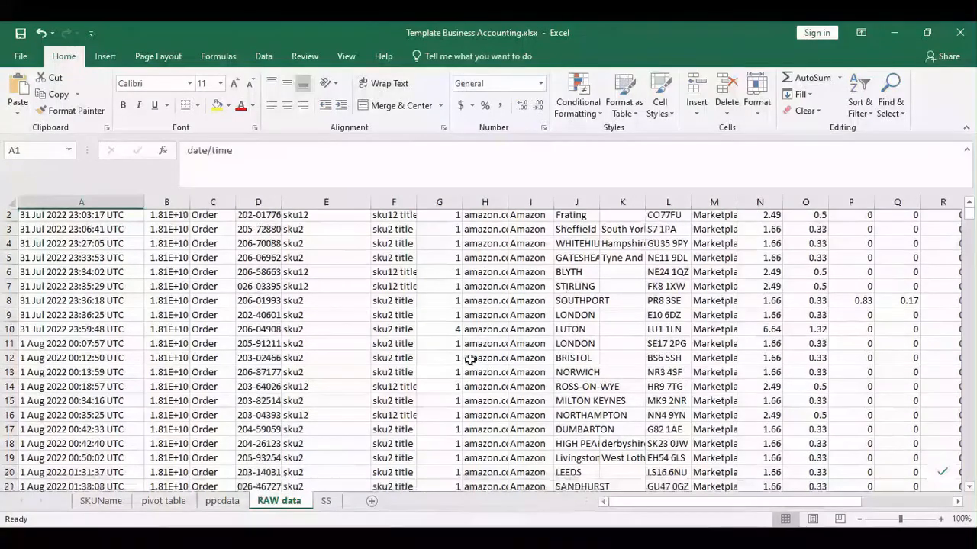
scroll(470, 359, "down", 15)
scroll(469, 360, "down", 6)
scroll(469, 361, "up", 11)
scroll(469, 360, "up", 10)
left_click(276, 261)
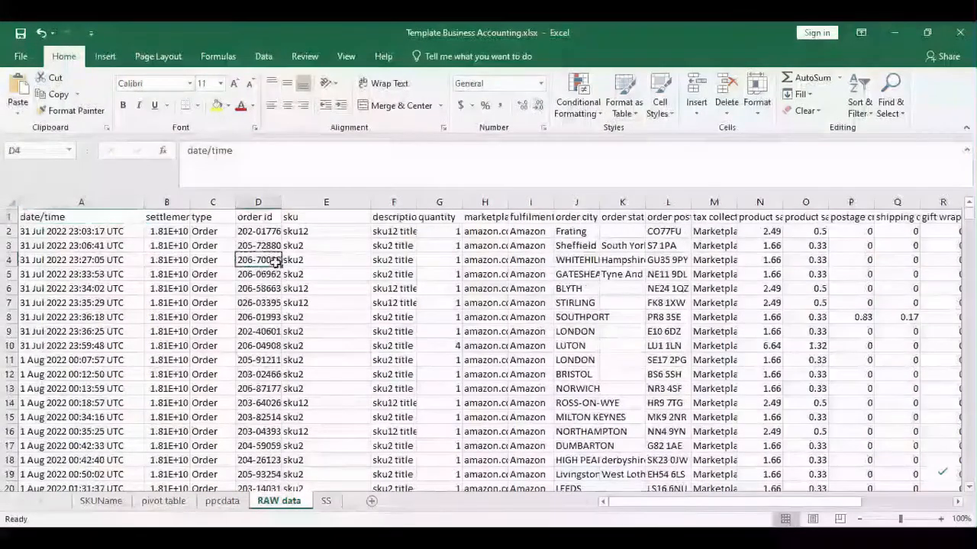
left_click(263, 56)
left_click(443, 98)
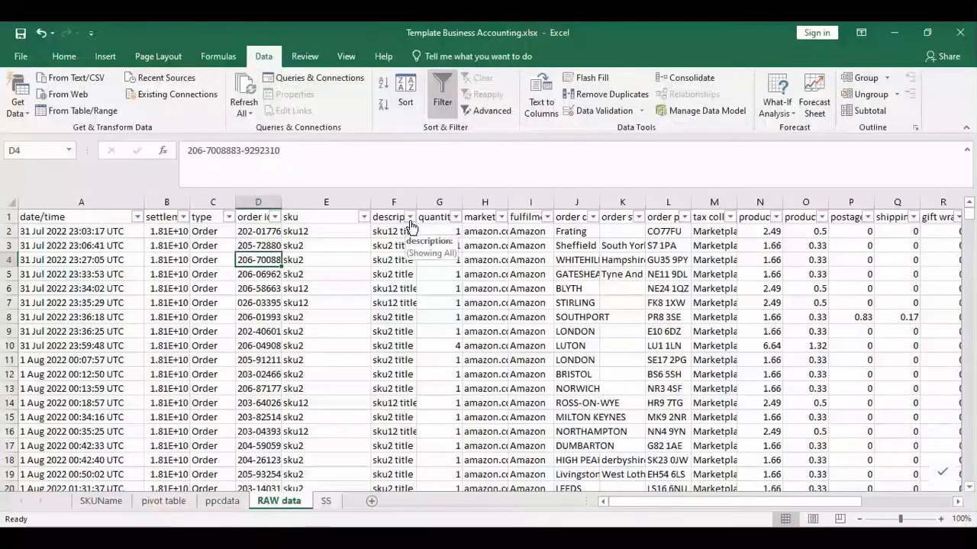
- Check the description filter values, then create a PivotTable from the RAW data
left_click(410, 218)
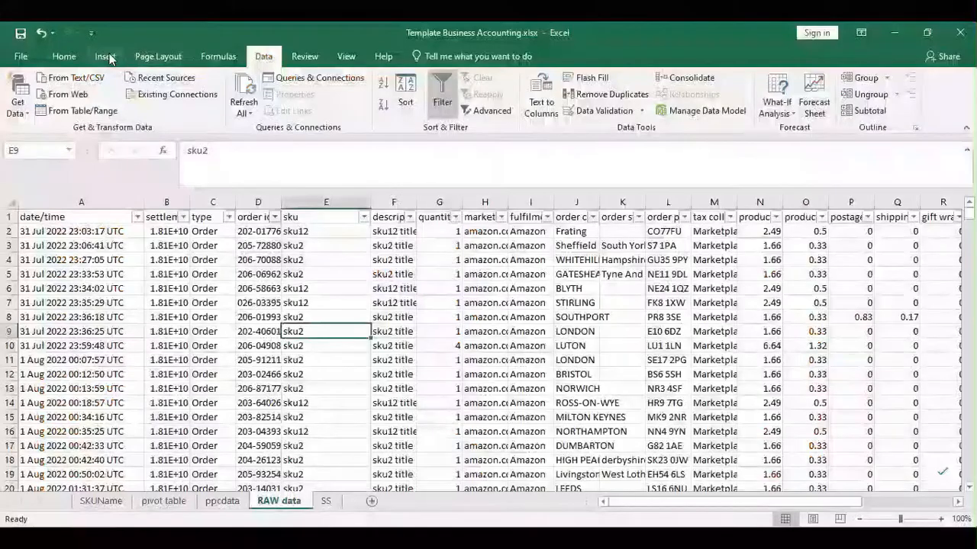
left_click(105, 56)
left_click(36, 90)
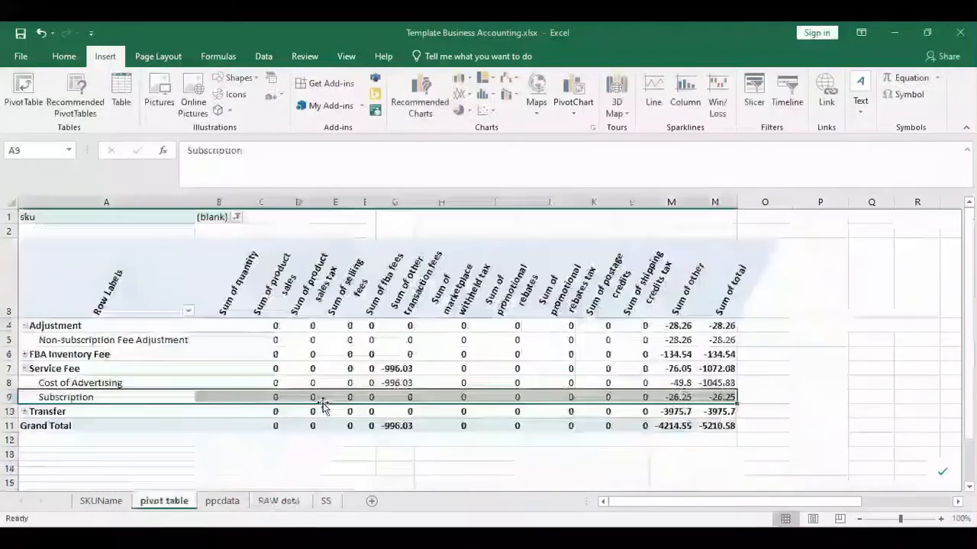
- Show the PivotTable Fields list from the Analyze tab and widen the pane
left_click(475, 56)
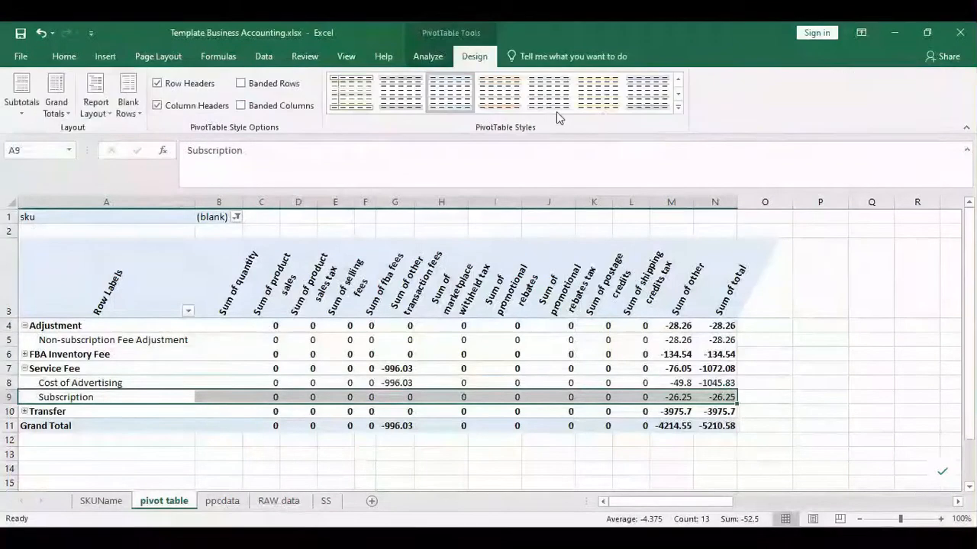
left_click(425, 56)
left_click(853, 99)
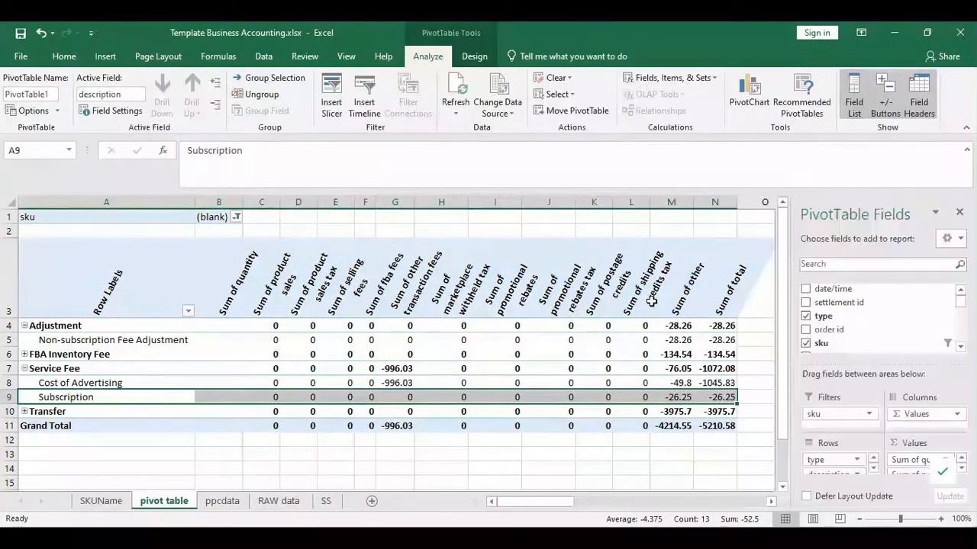
left_click_drag(793, 361, 736, 362)
scroll(847, 338, "down", 3)
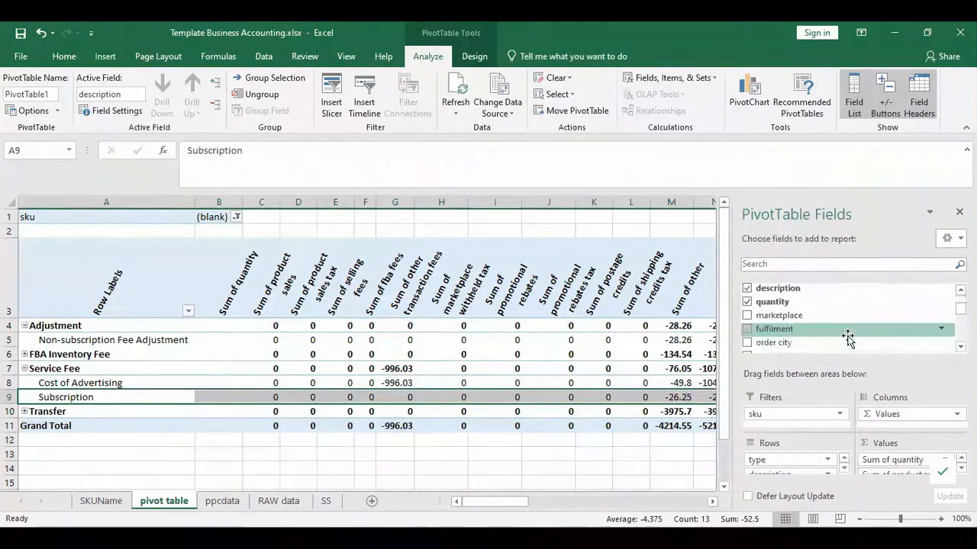
scroll(847, 338, "down", 2)
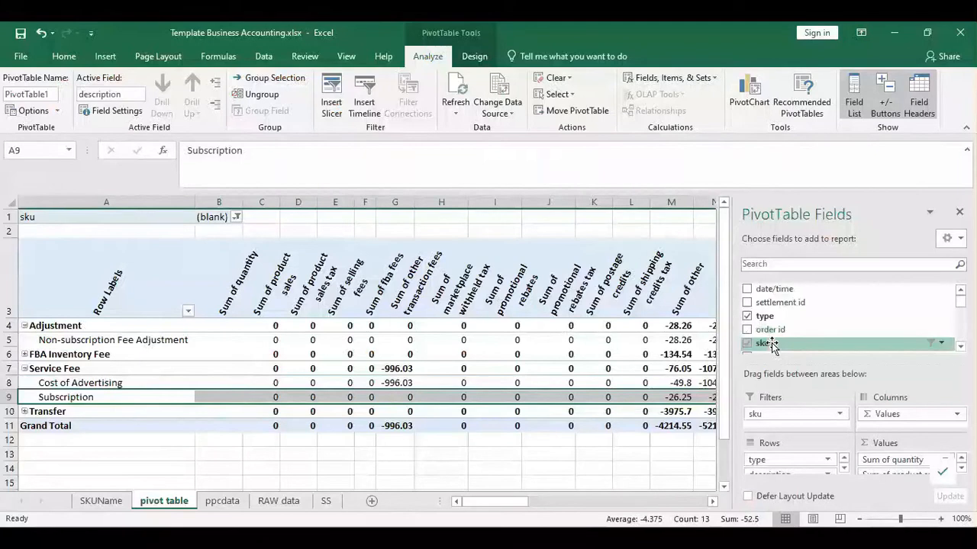
- Add the sku field to the pivot table's Filters area
left_click_drag(766, 343, 784, 427)
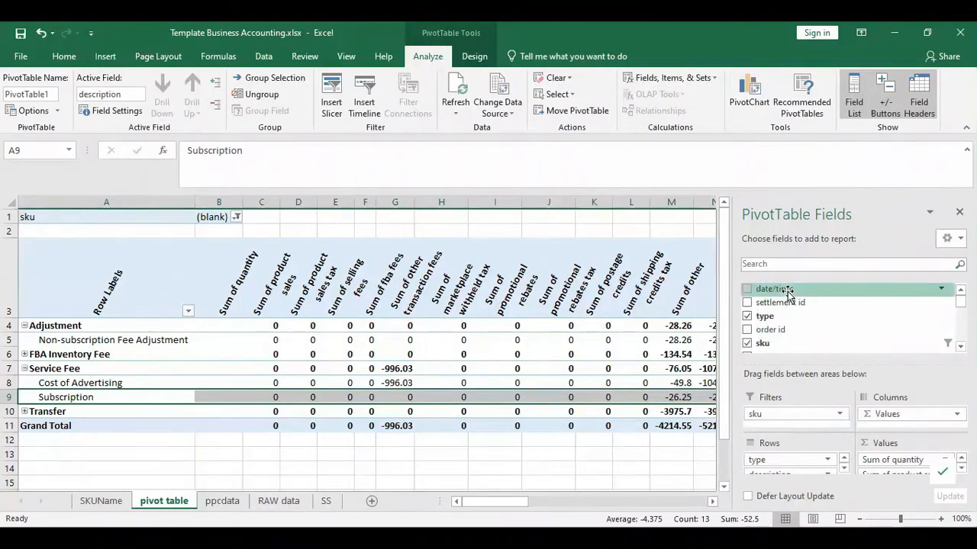
- Narrow the PivotTable Fields pane so the Sum of total column shows fully
left_click_drag(734, 359, 784, 359)
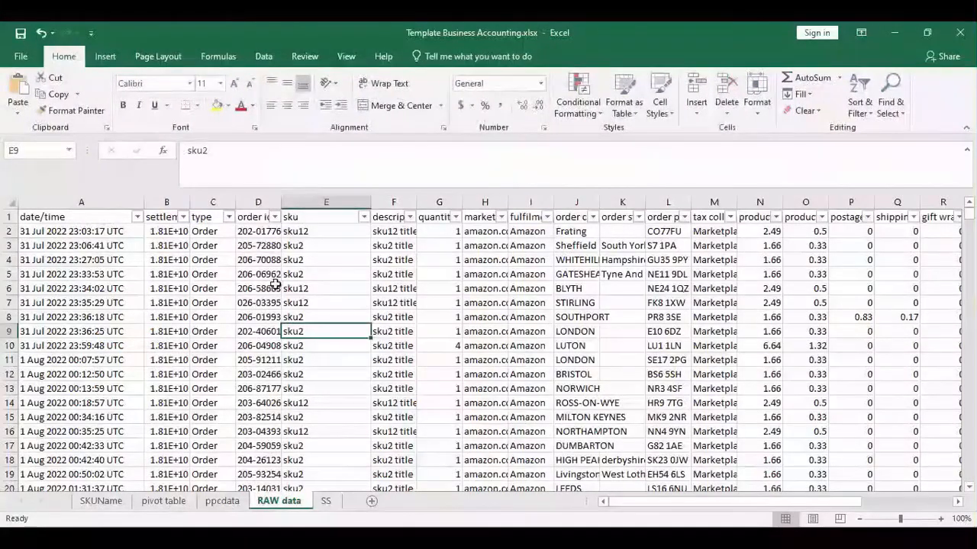
- Filter the RAW data to sku12 and inspect its description values
left_click(364, 217)
left_click(222, 356)
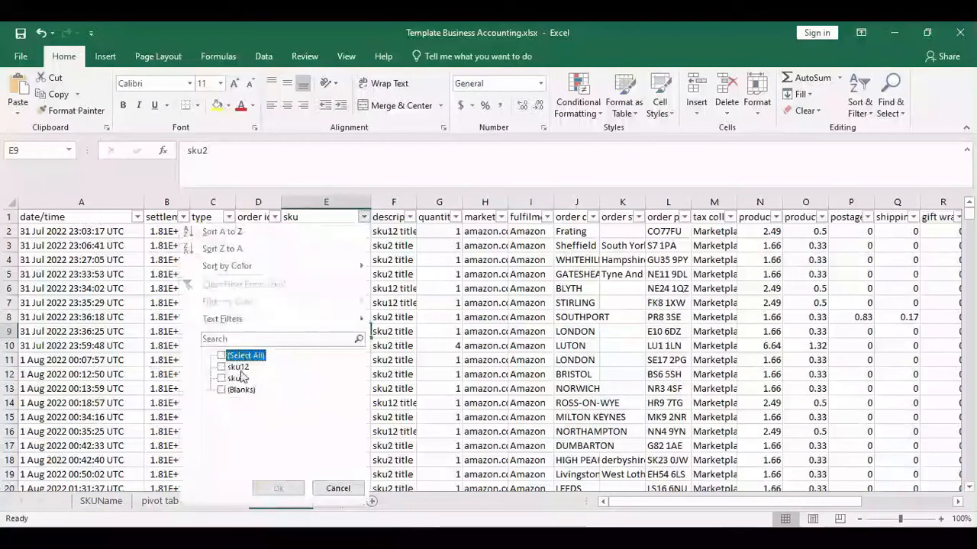
left_click(221, 367)
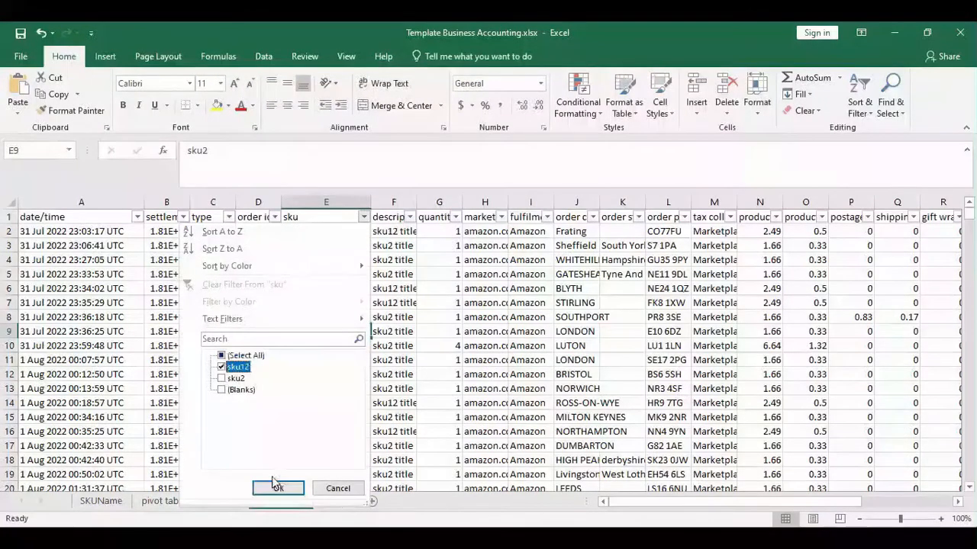
left_click(276, 488)
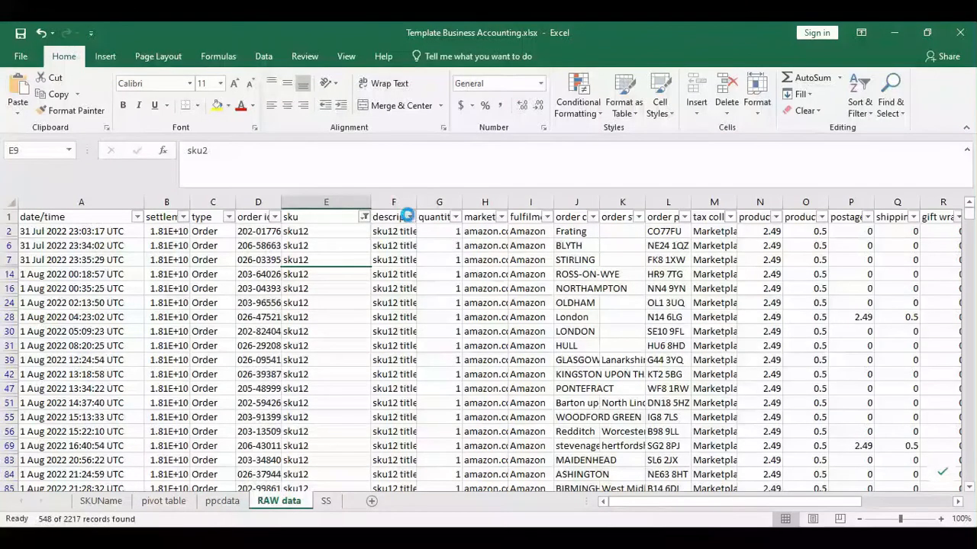
left_click(409, 217)
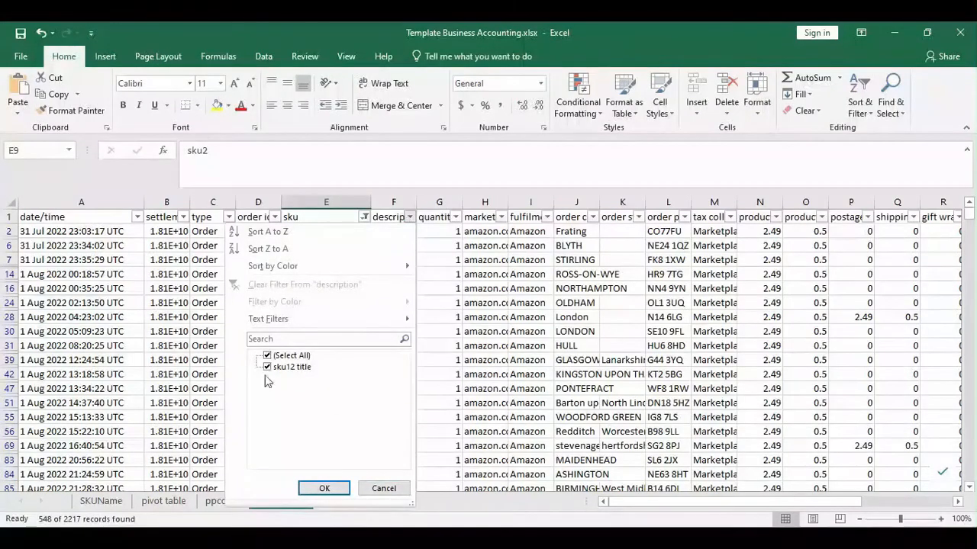
left_click(384, 489)
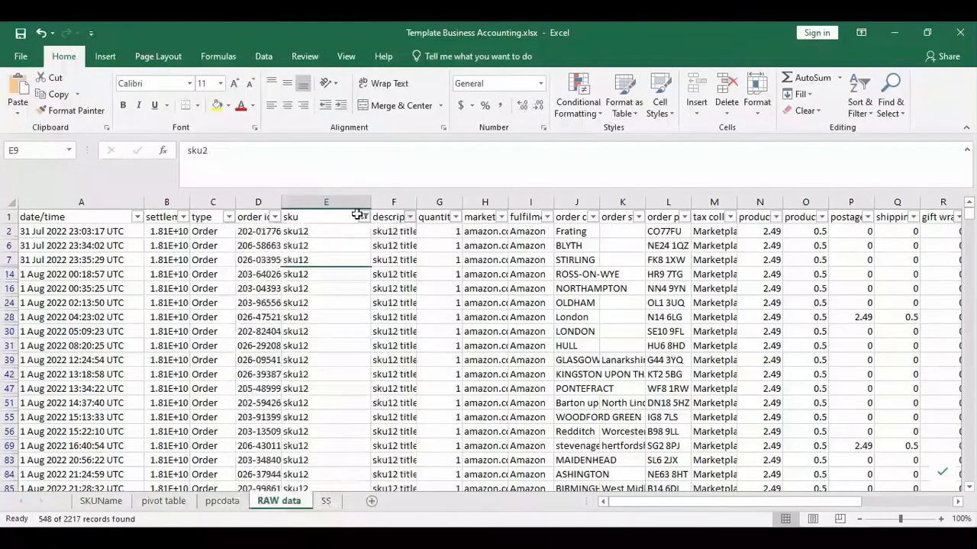
- Switch the sku filter to (Blanks) only and widen the description column
left_click(365, 217)
left_click(222, 367)
left_click(220, 390)
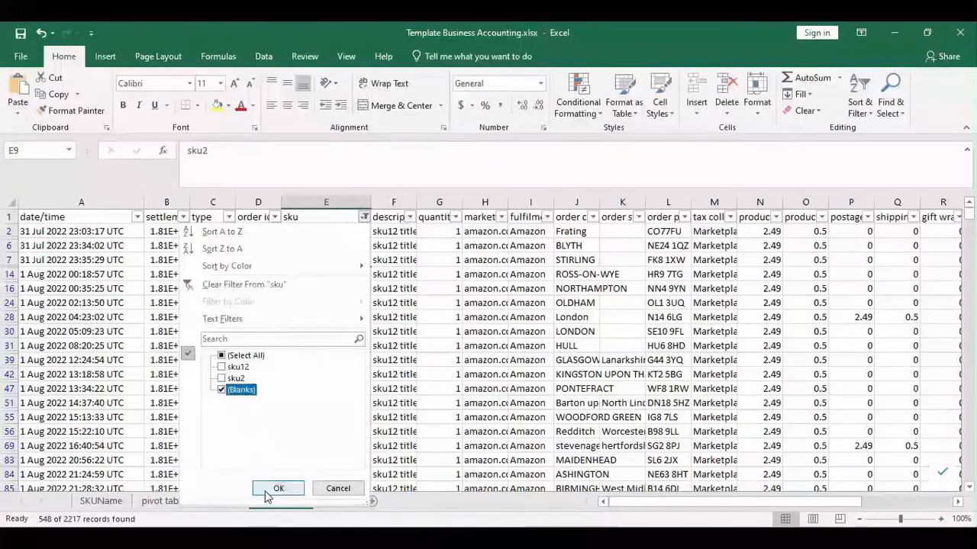
key("Return")
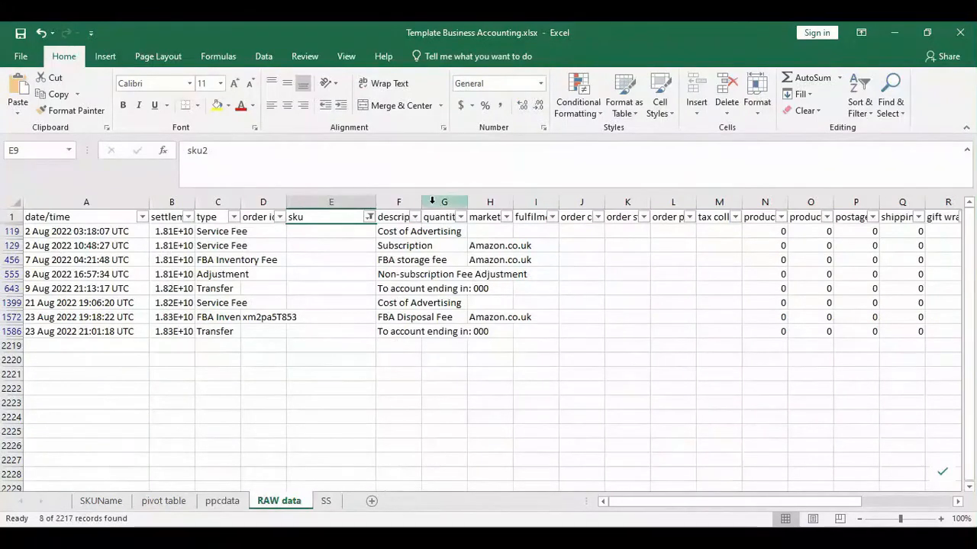
left_click_drag(427, 200, 495, 202)
- Review the Cost of Advertising, Subscription, FBA storage, transfer and disposal rows, then open ppcdata
left_click(441, 231)
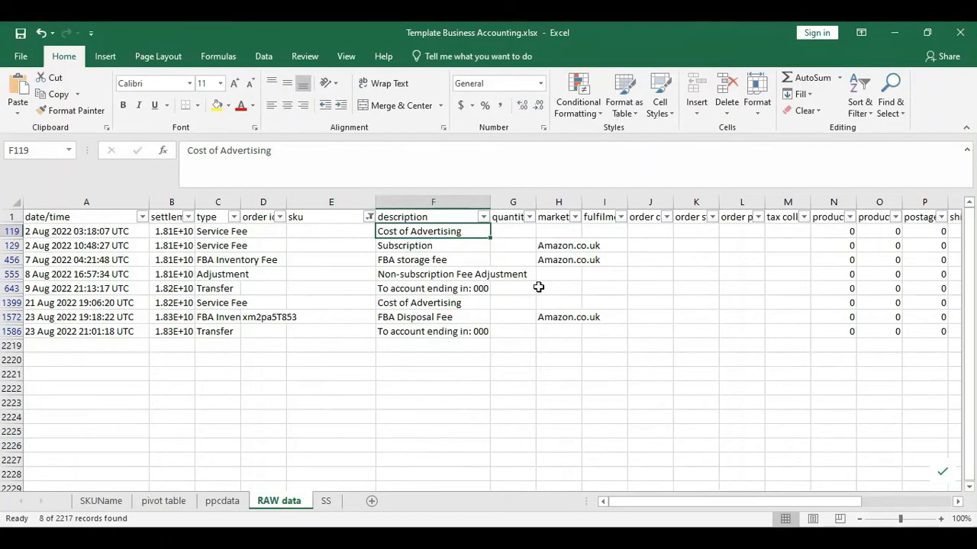
left_click(455, 246)
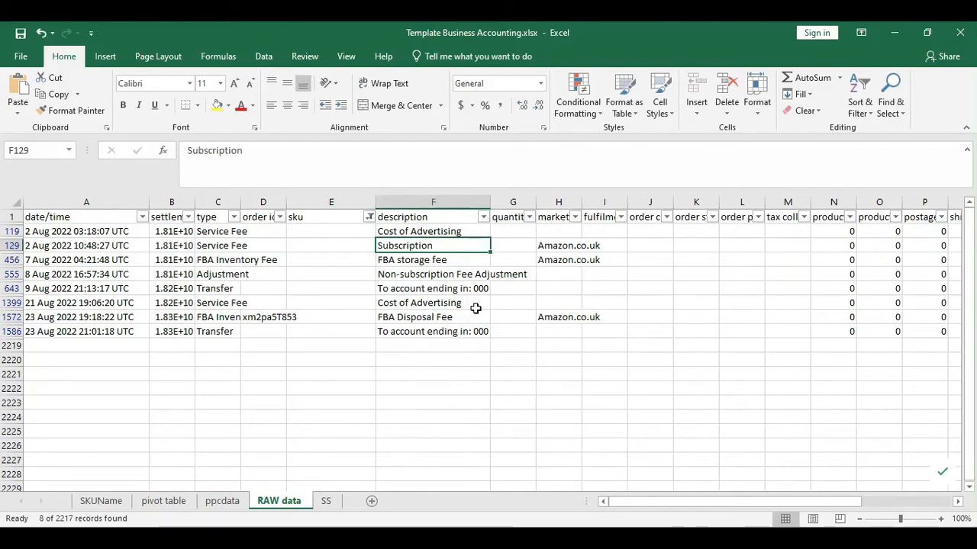
left_click(455, 260)
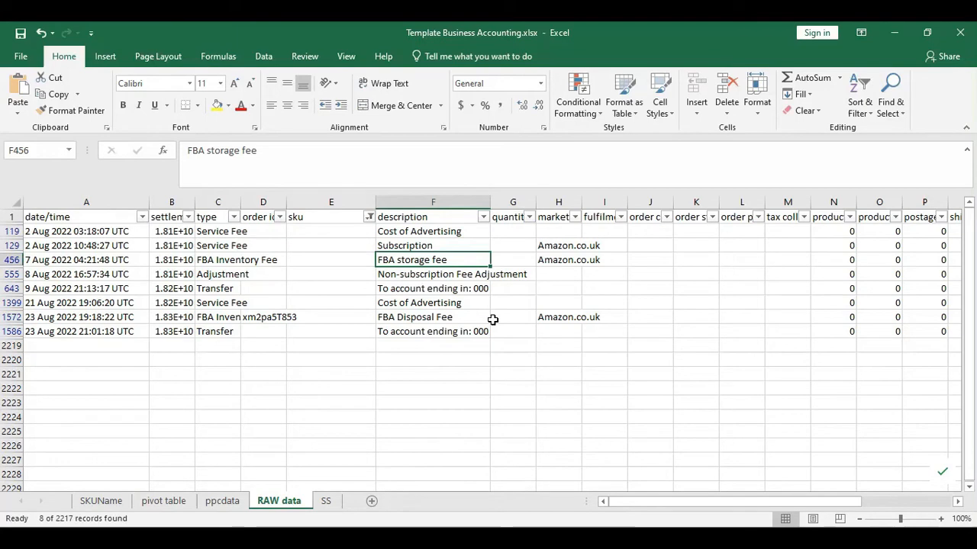
left_click(419, 289)
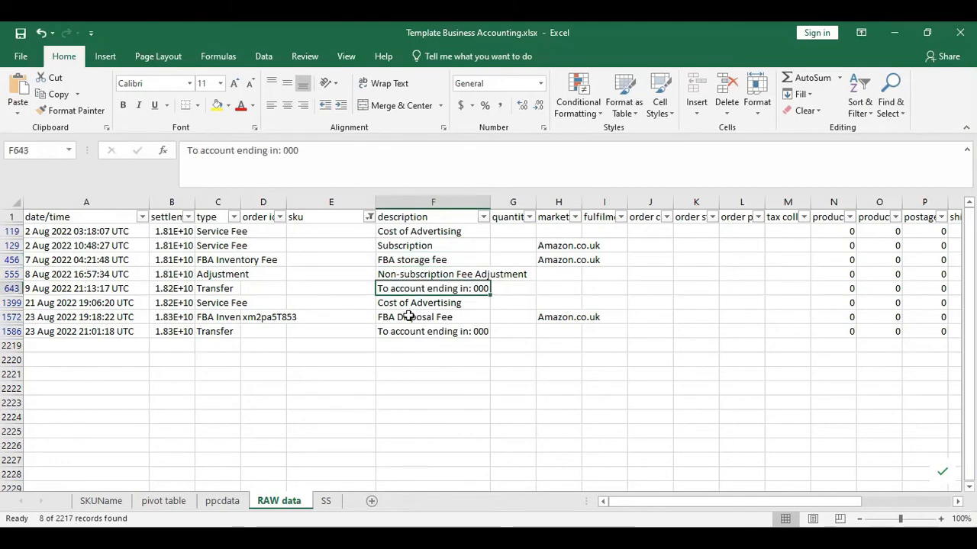
left_click(408, 317)
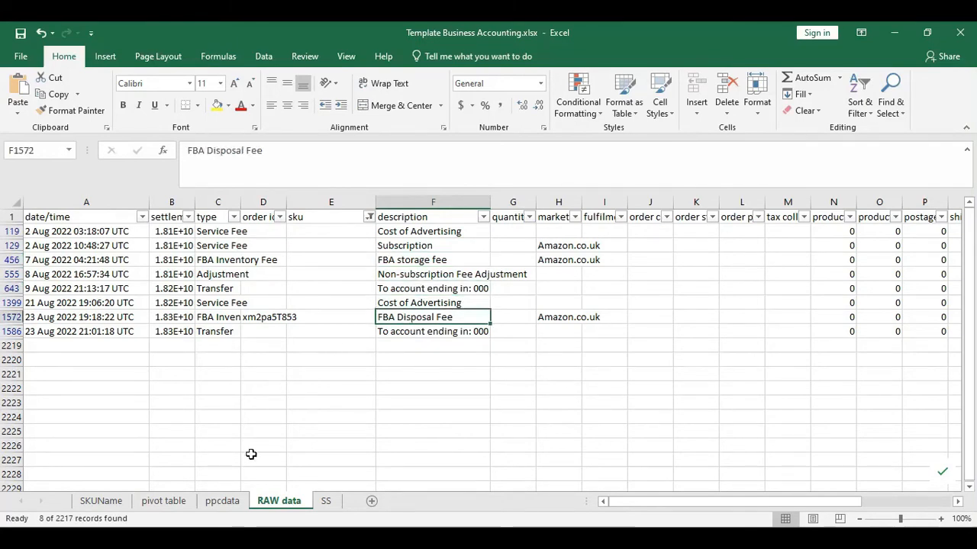
left_click(218, 504)
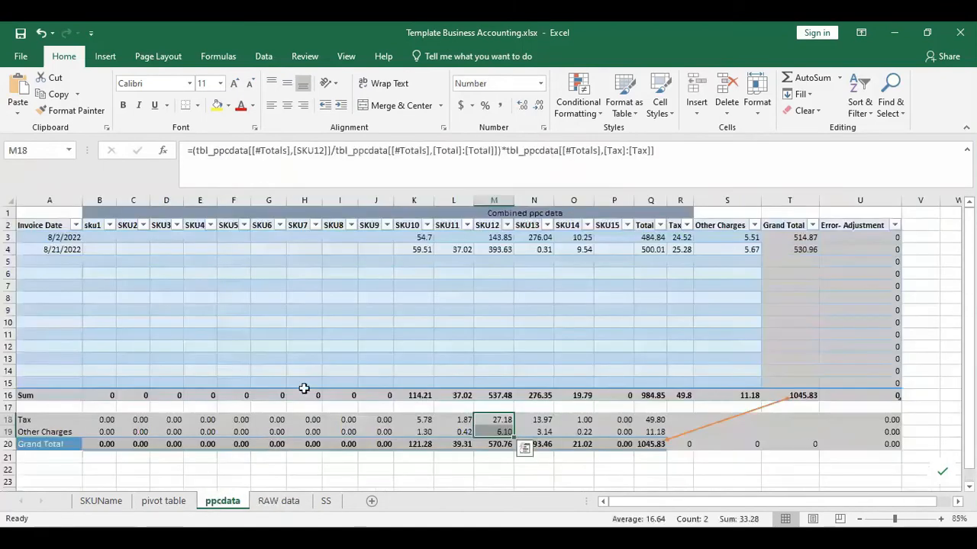
- Filter the pivot table's sku field to (blank)
left_click(174, 504)
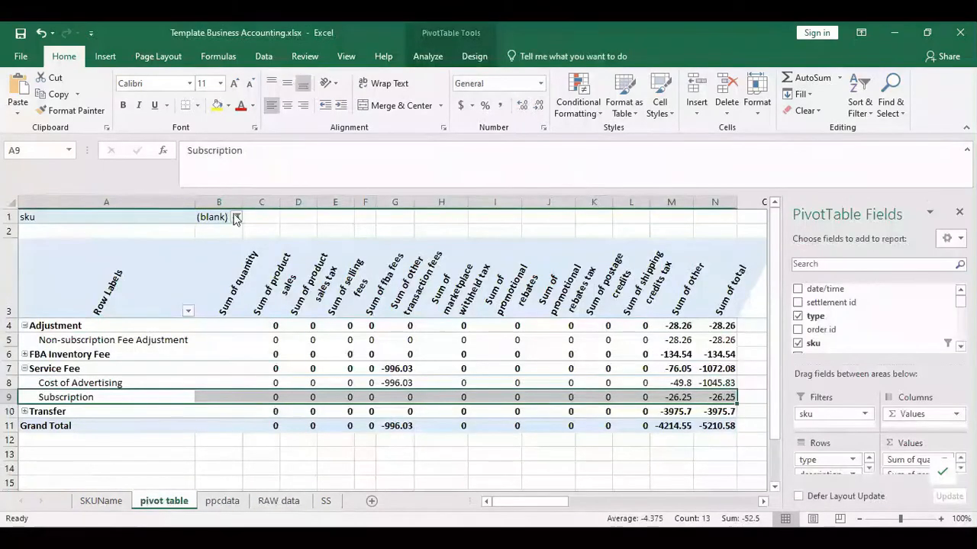
left_click(237, 217)
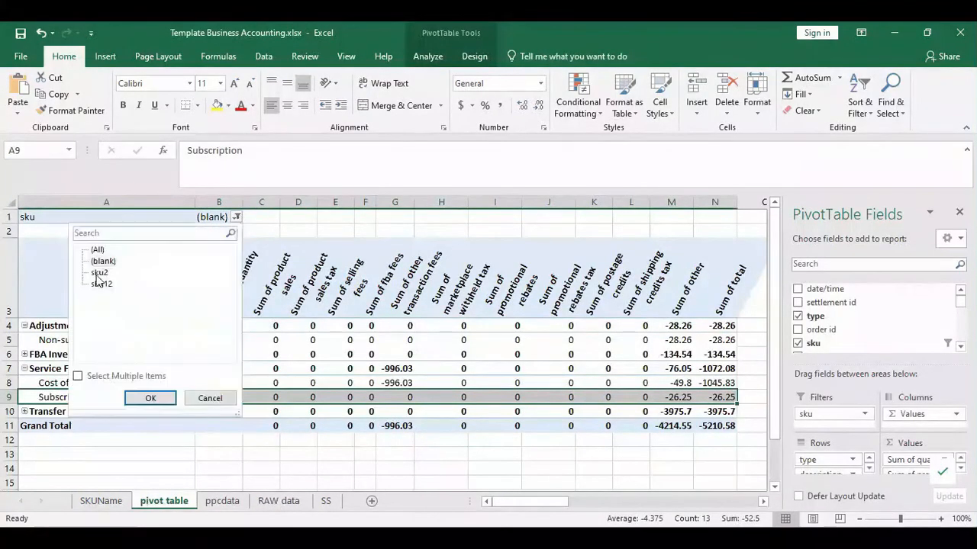
left_click(100, 262)
left_click(143, 399)
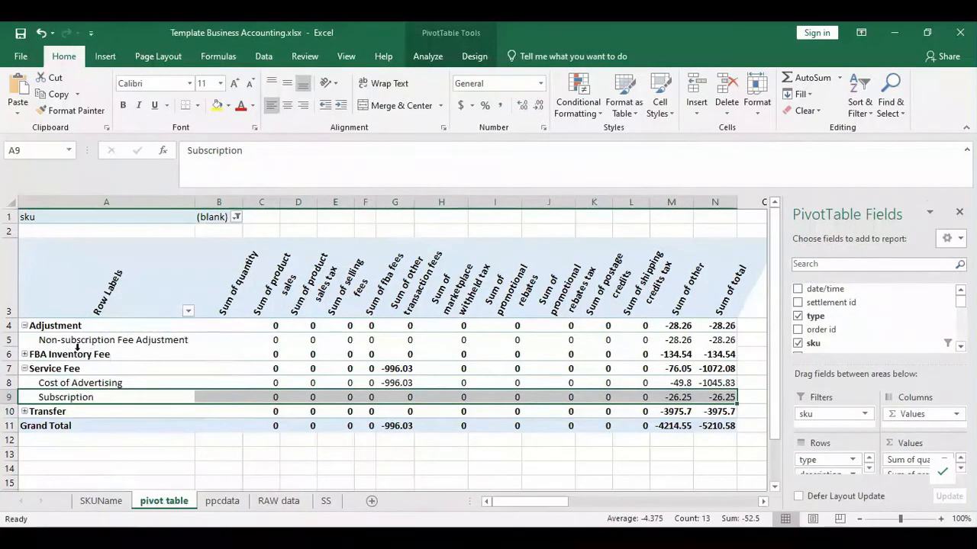
- Collapse the Adjustment (-28.26) and FBA Inventory Fee groups after checking the storage fee row
left_click(76, 341)
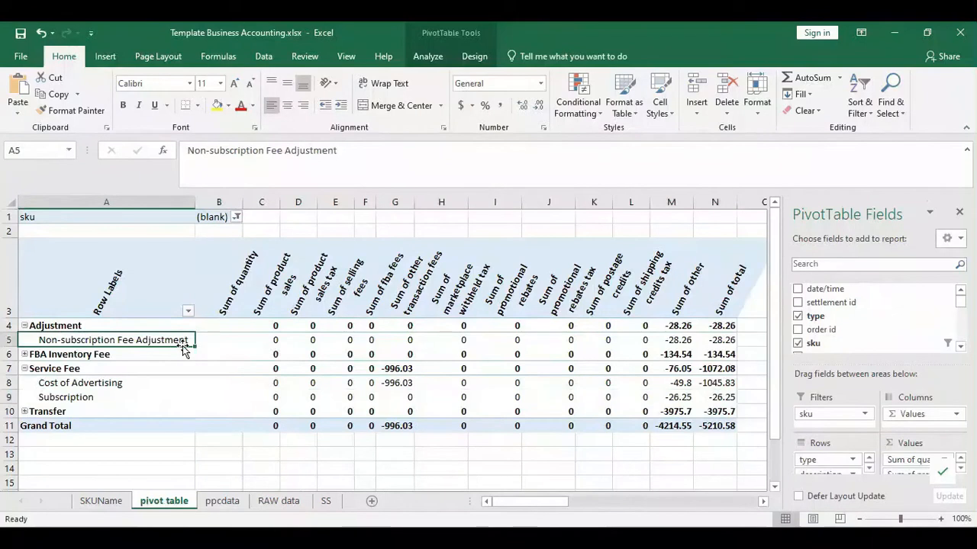
left_click(24, 326)
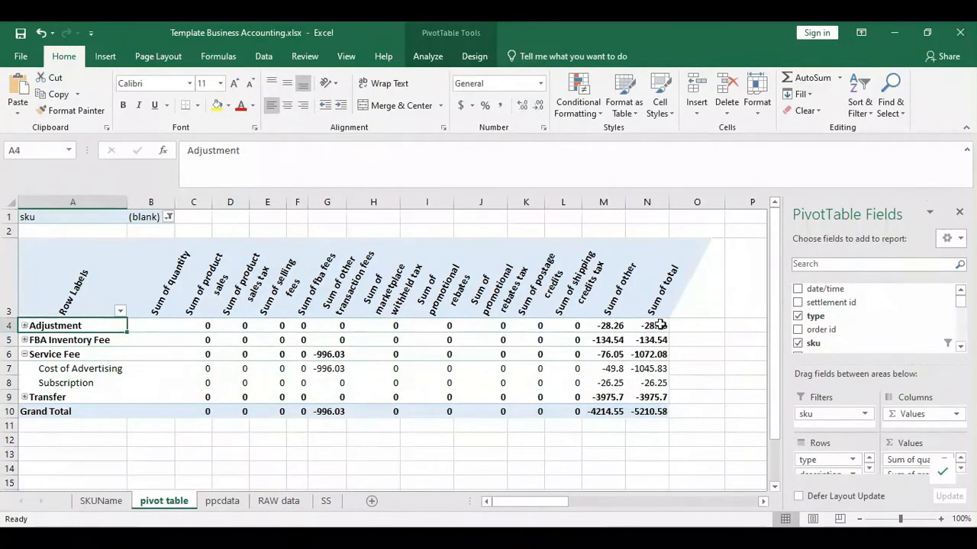
left_click(658, 325)
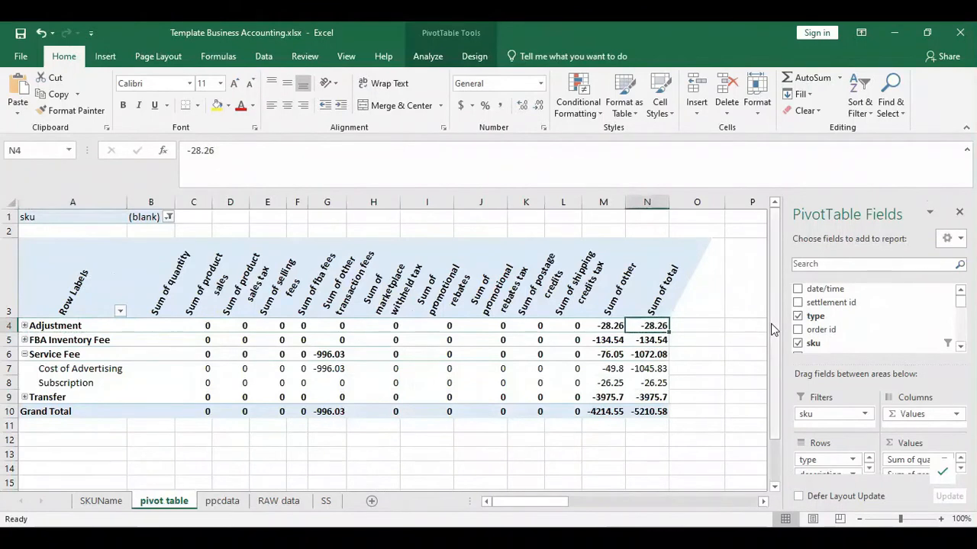
left_click(24, 341)
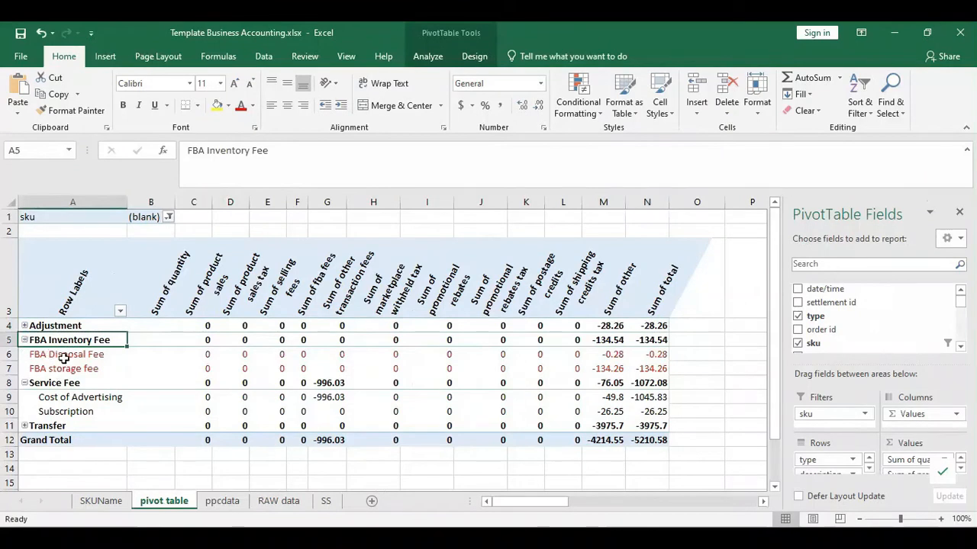
left_click(77, 370)
left_click_drag(146, 369, 654, 370)
left_click(24, 340)
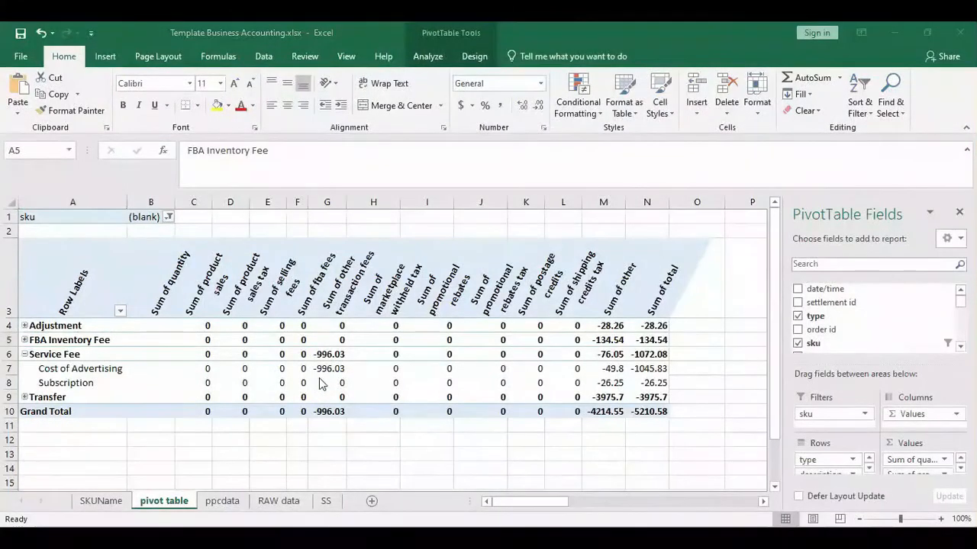
left_click(100, 500)
- Review the sales revenue and cost of goods sold blocks on SKUName
scroll(179, 340, "up", 3)
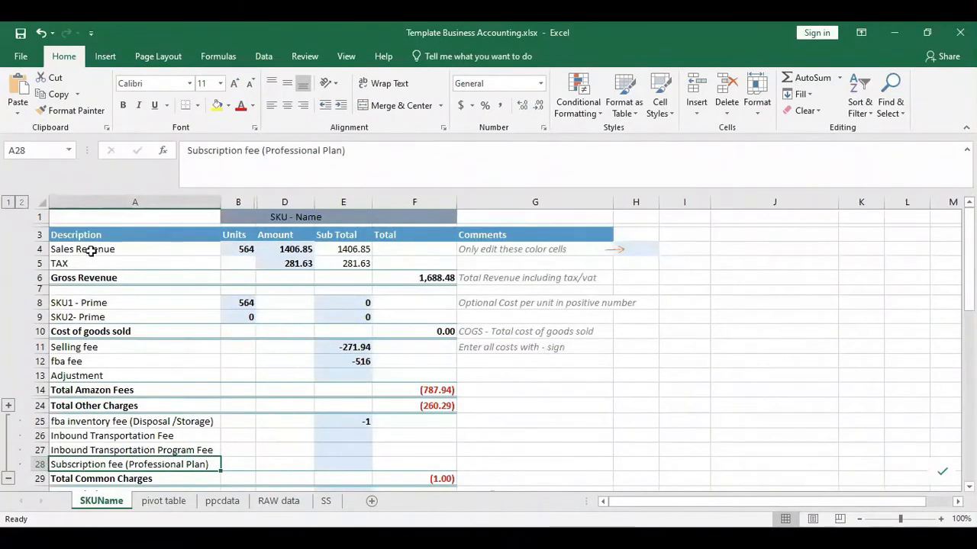
left_click_drag(65, 235, 526, 303)
left_click(241, 377)
left_click_drag(64, 300, 450, 333)
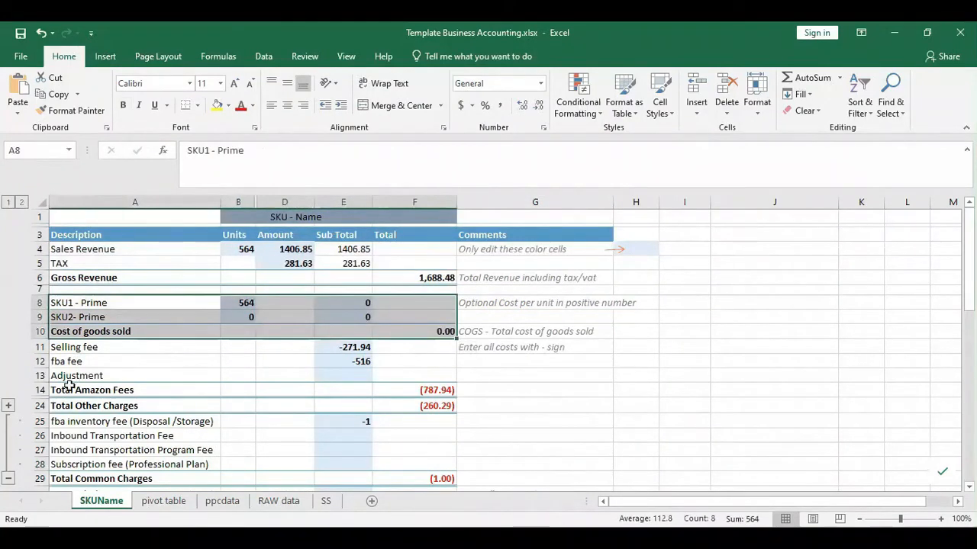
left_click_drag(63, 388, 375, 330)
- Collapse the common charges detail and review the PPC rows (-537.48 and -33.28)
scroll(343, 390, "down", 1)
scroll(343, 389, "down", 3)
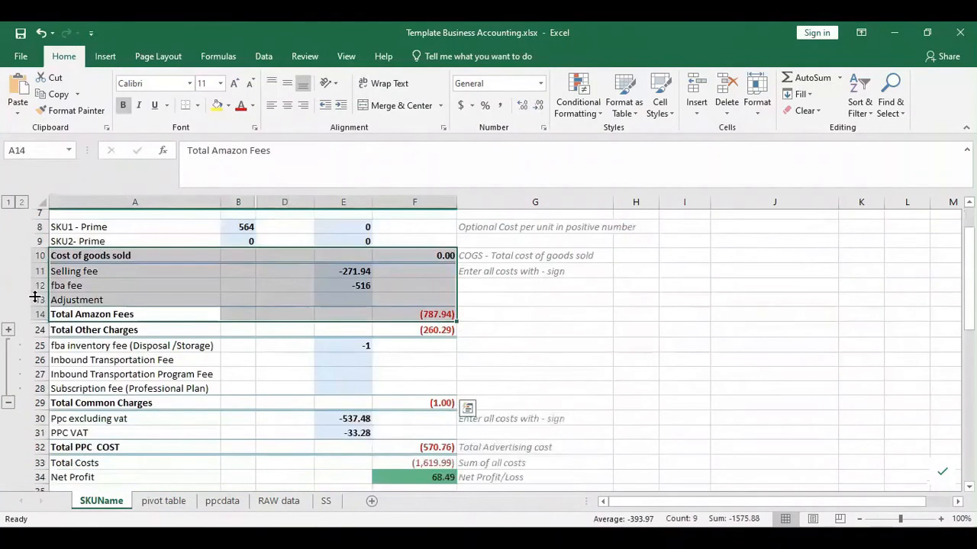
left_click(7, 363)
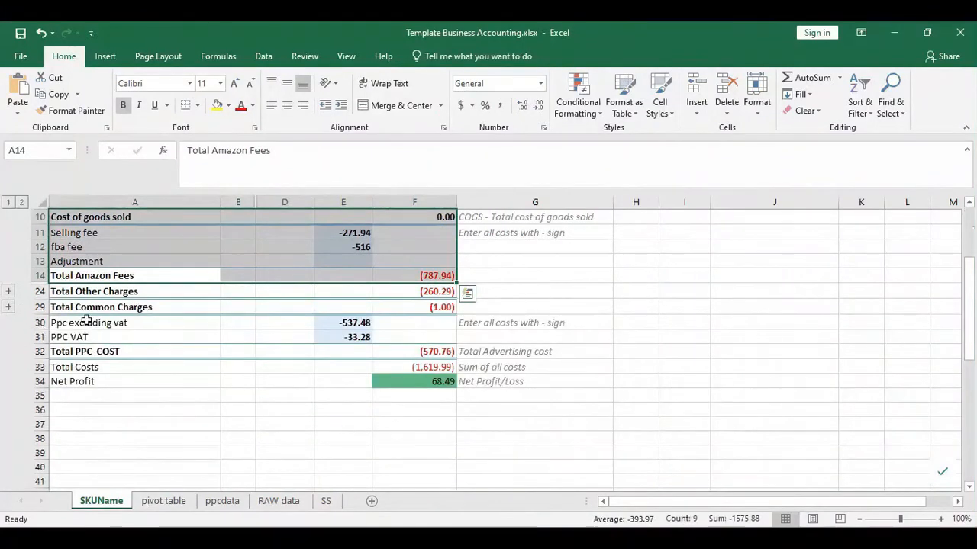
left_click_drag(76, 322, 259, 353)
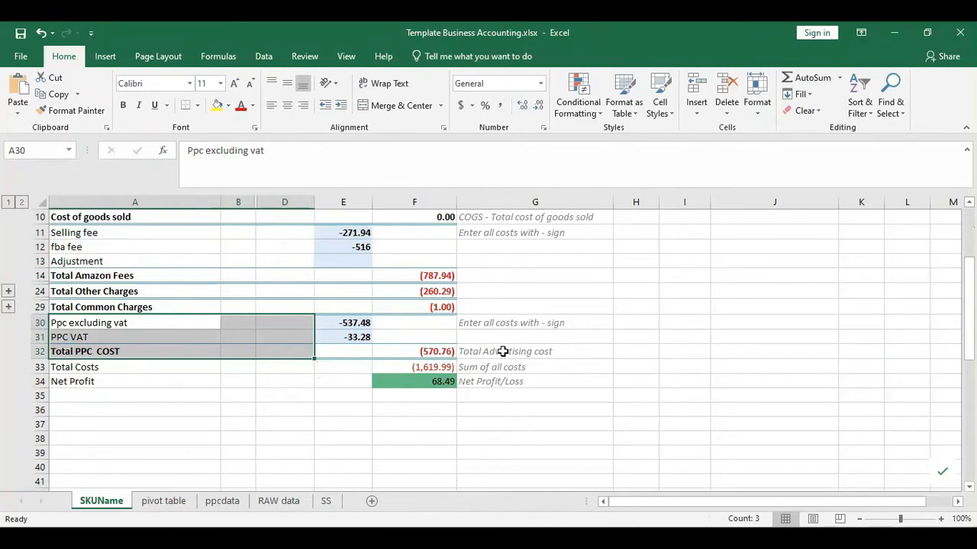
scroll(441, 353, "up", 1)
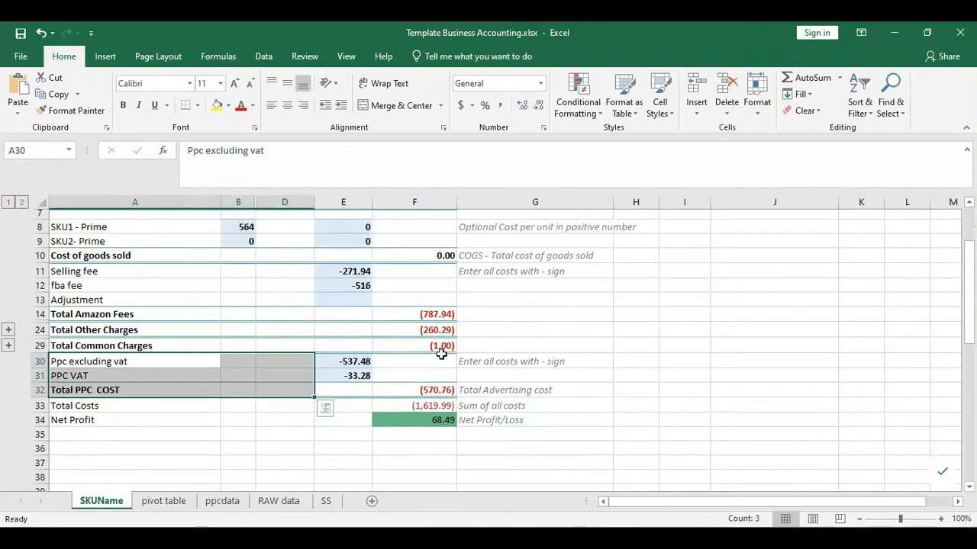
scroll(441, 354, "down", 1)
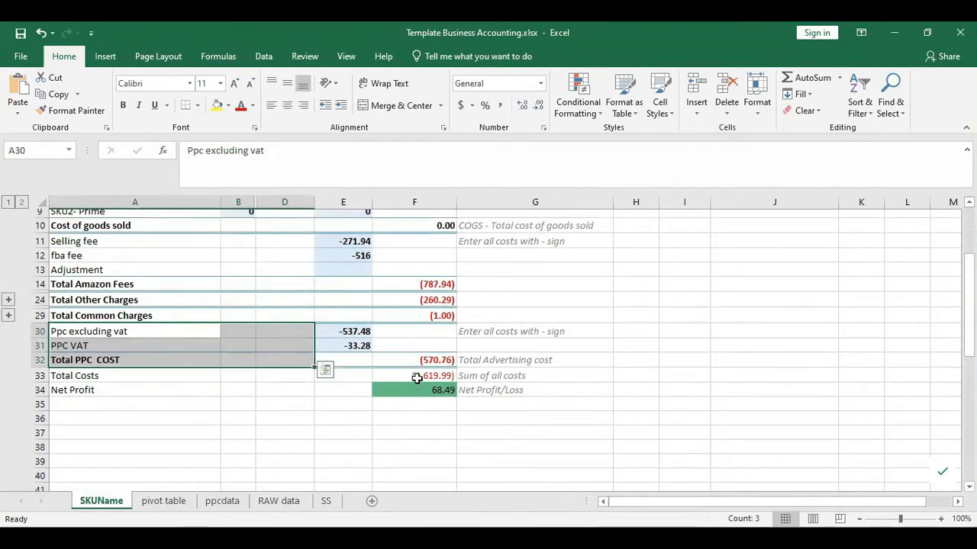
scroll(209, 292, "up", 3)
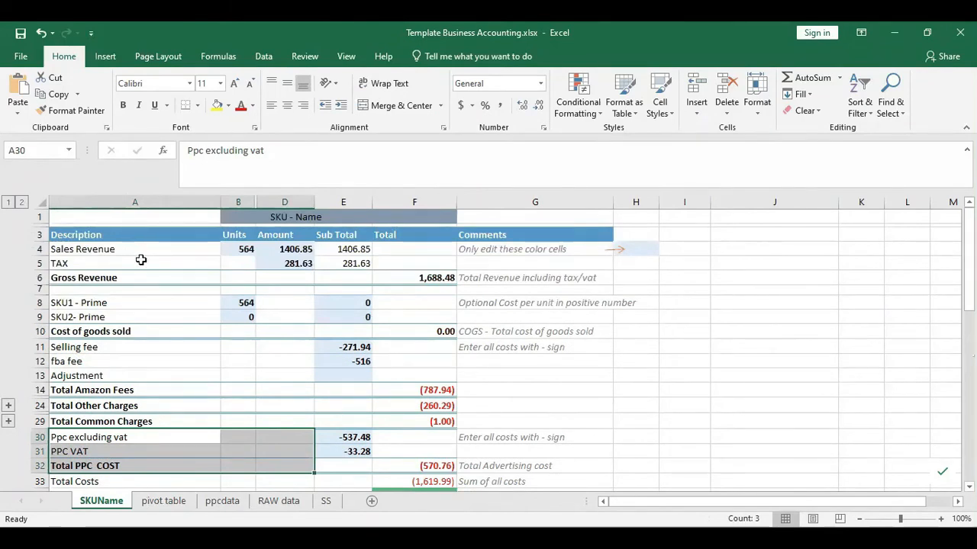
left_click(170, 502)
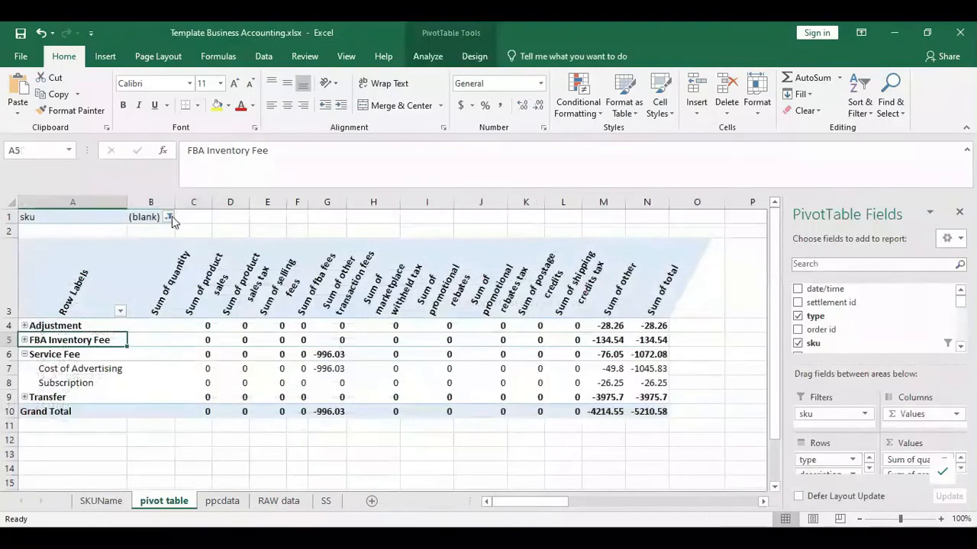
- Filter the pivot to sku12 and compare it with SKUName's 564 sales units
left_click(168, 216)
left_click(34, 284)
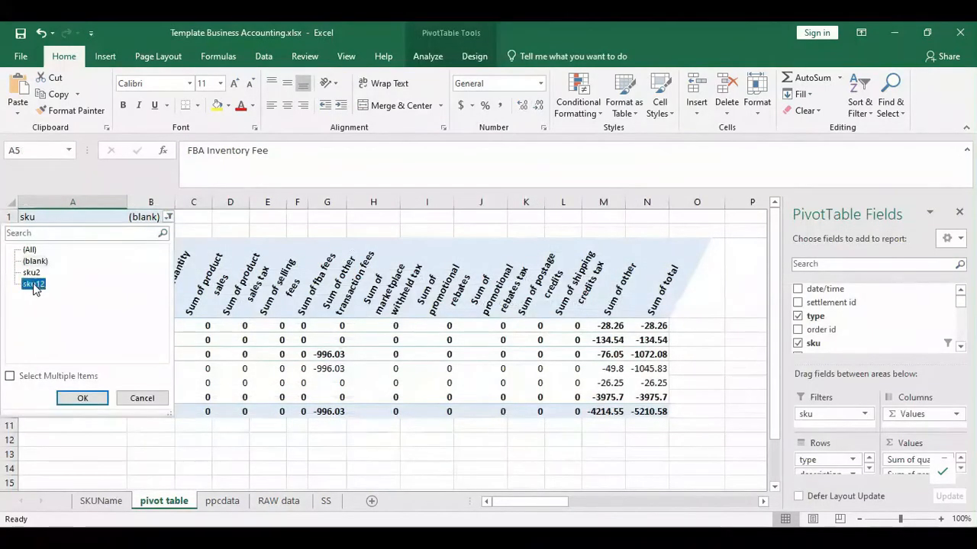
left_click(70, 400)
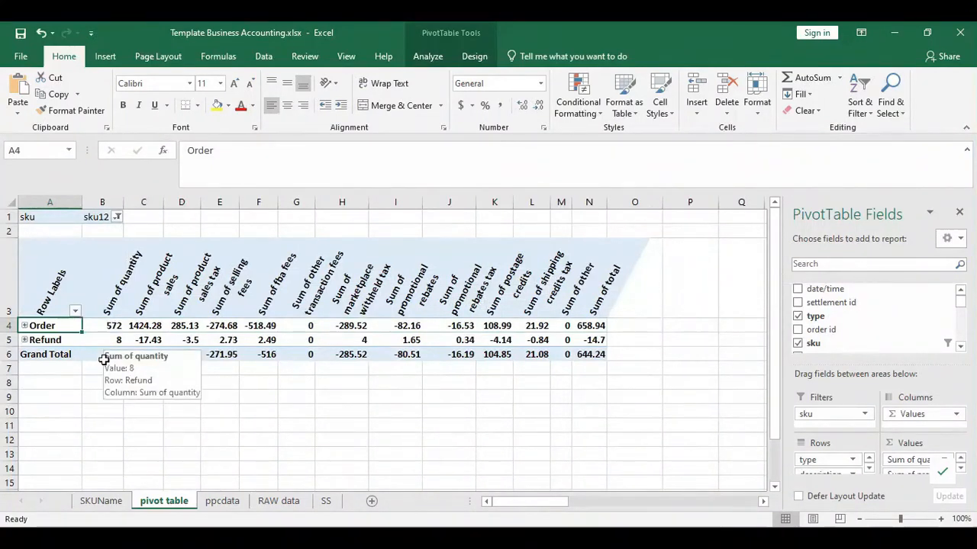
left_click(96, 505)
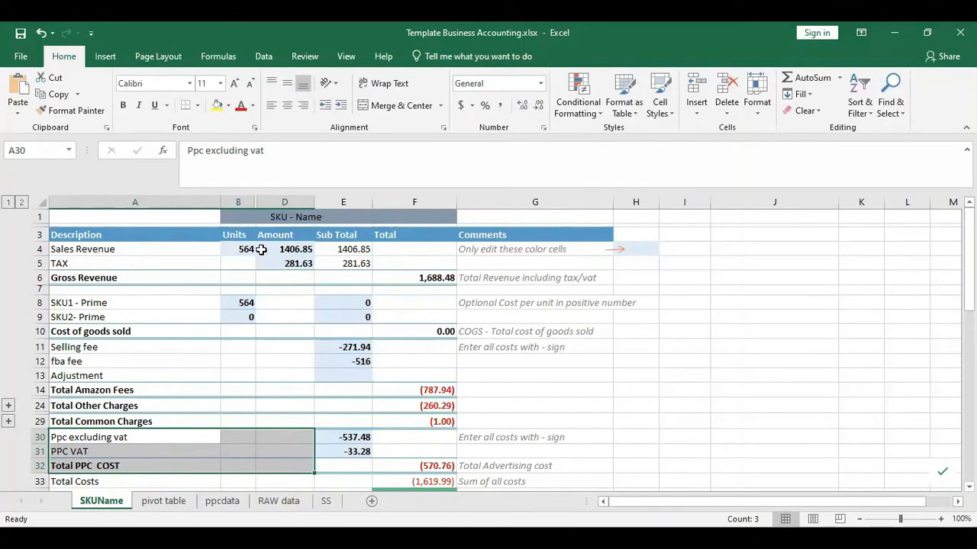
left_click(290, 249)
left_click(294, 263)
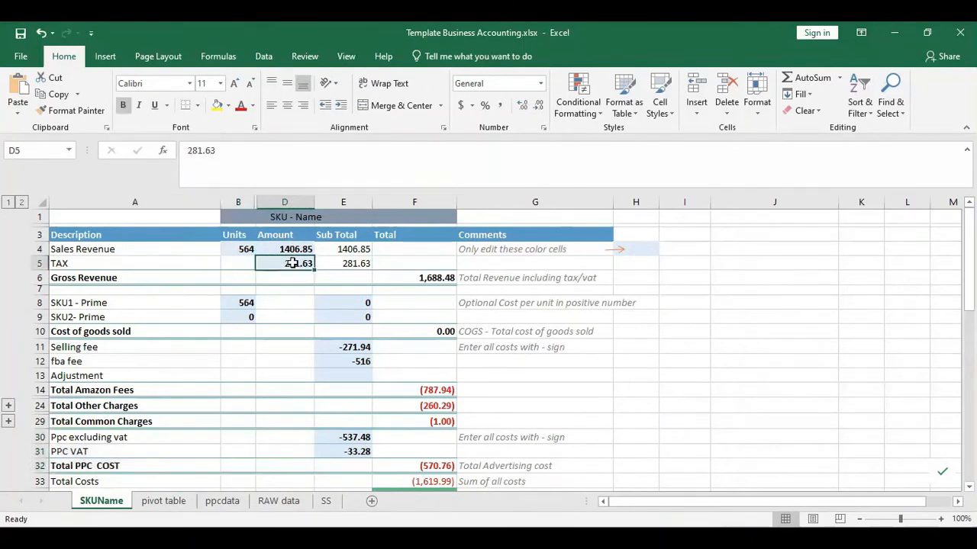
left_click_drag(334, 302, 334, 314)
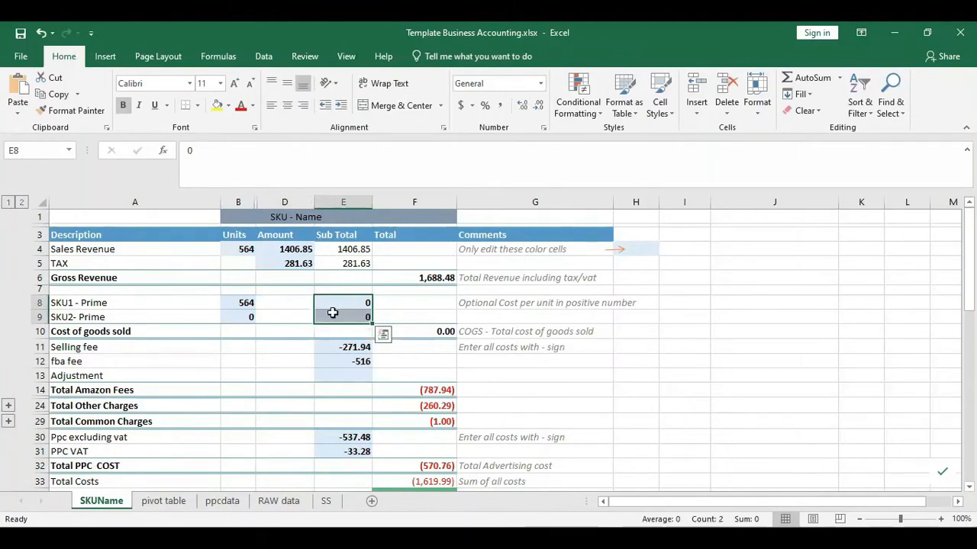
left_click_drag(238, 250, 303, 261)
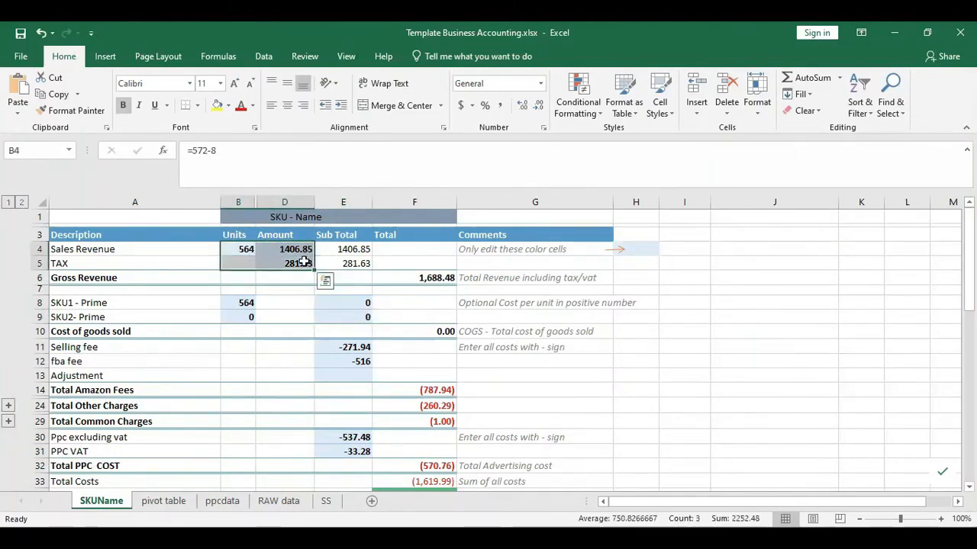
left_click(304, 261)
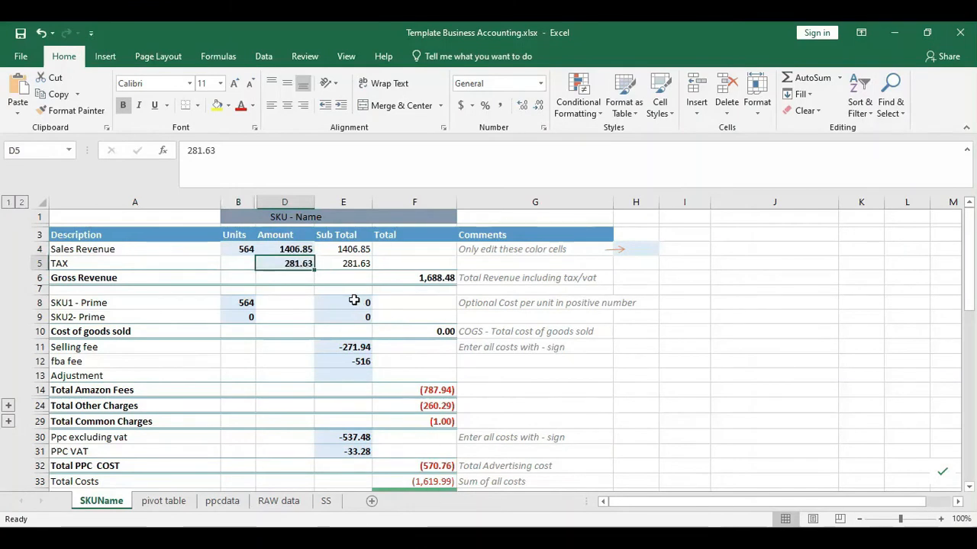
left_click_drag(528, 249, 525, 488)
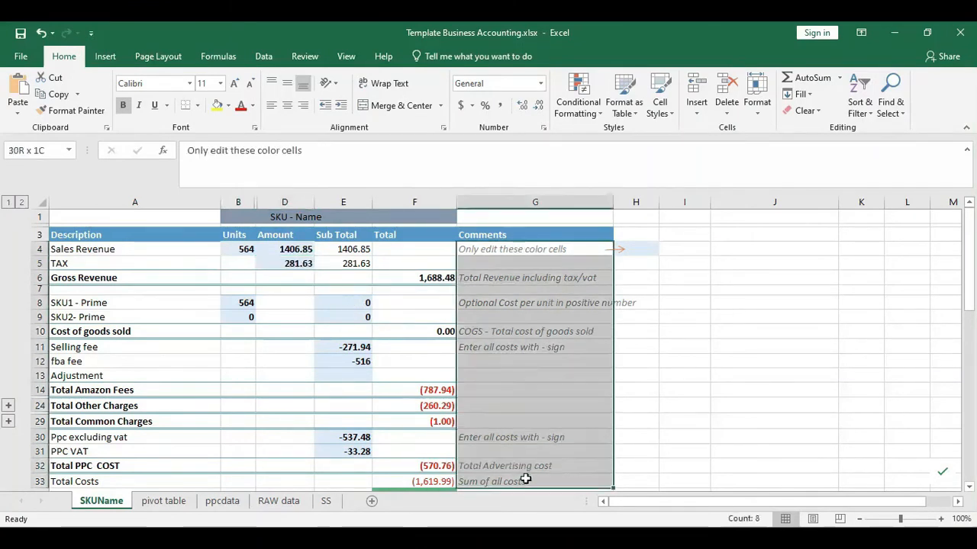
left_click(242, 251)
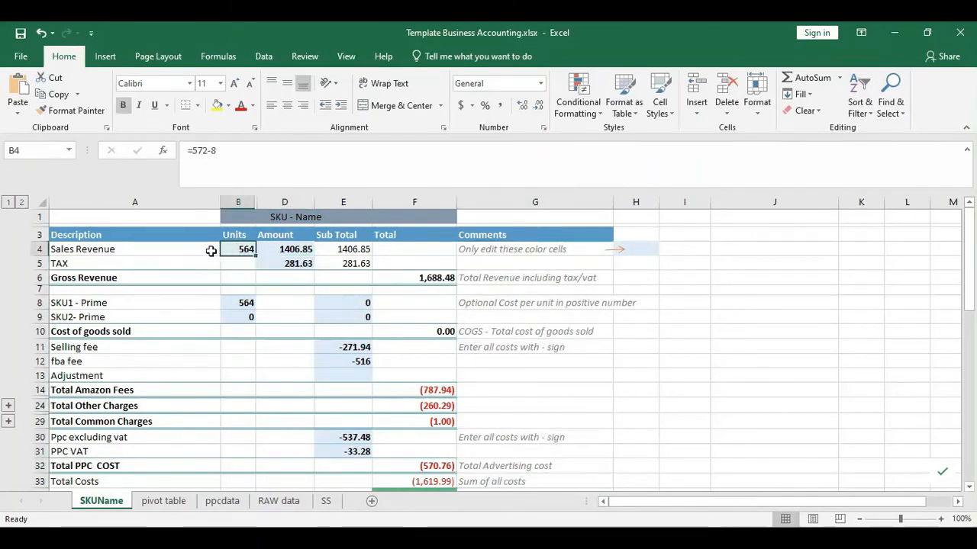
left_click(163, 501)
left_click_drag(110, 326, 112, 343)
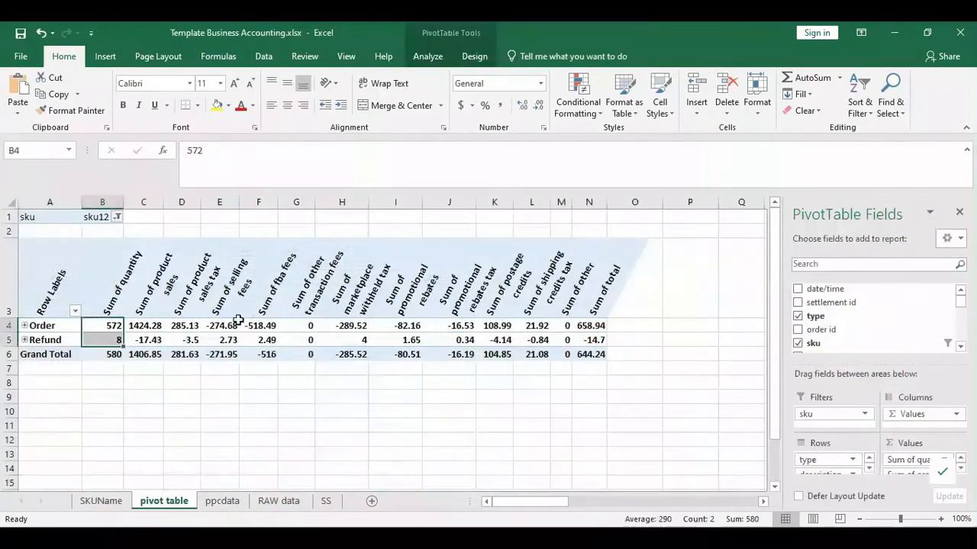
left_click(145, 341)
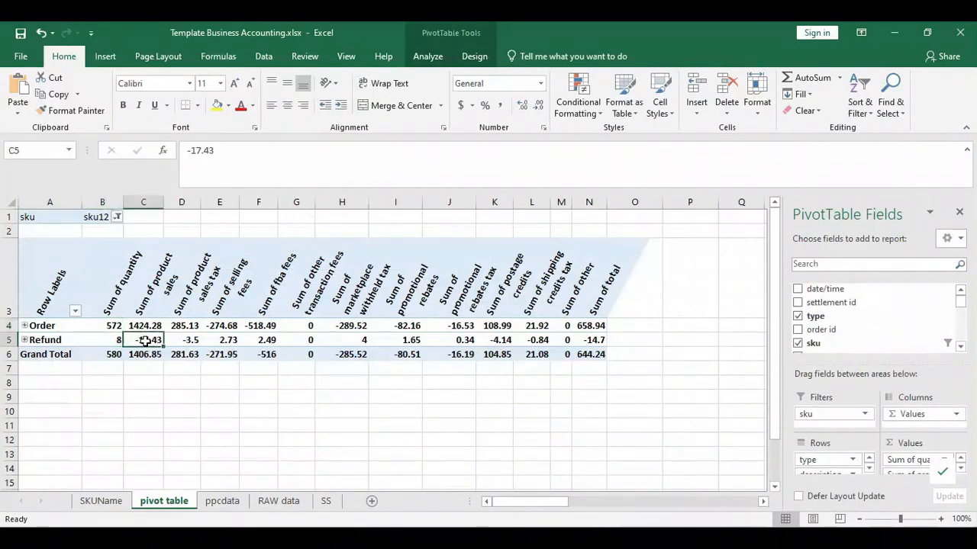
left_click(138, 355)
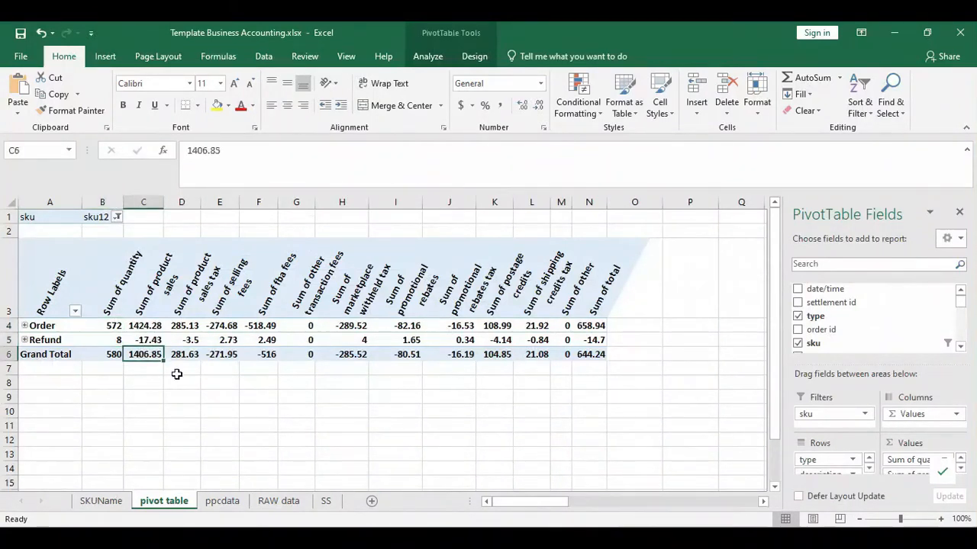
left_click(103, 501)
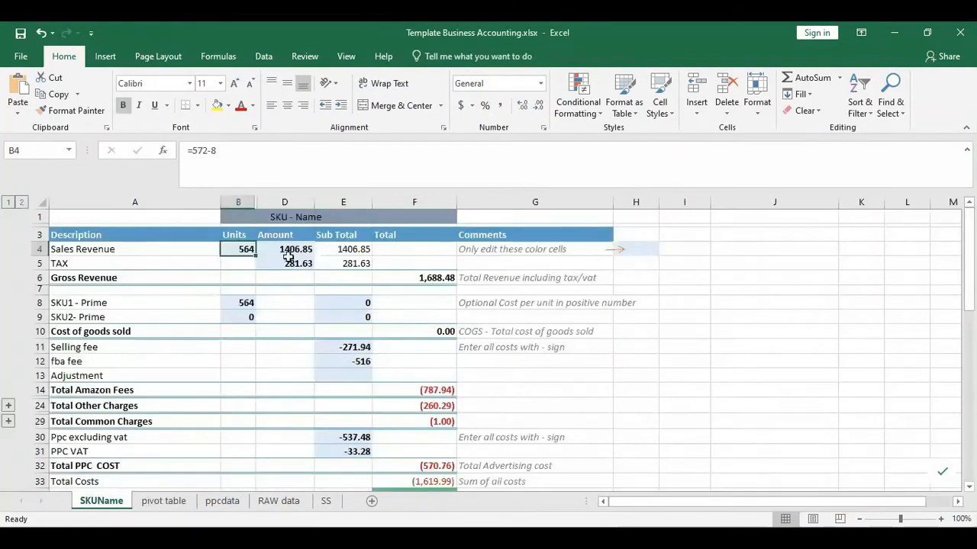
left_click(294, 249)
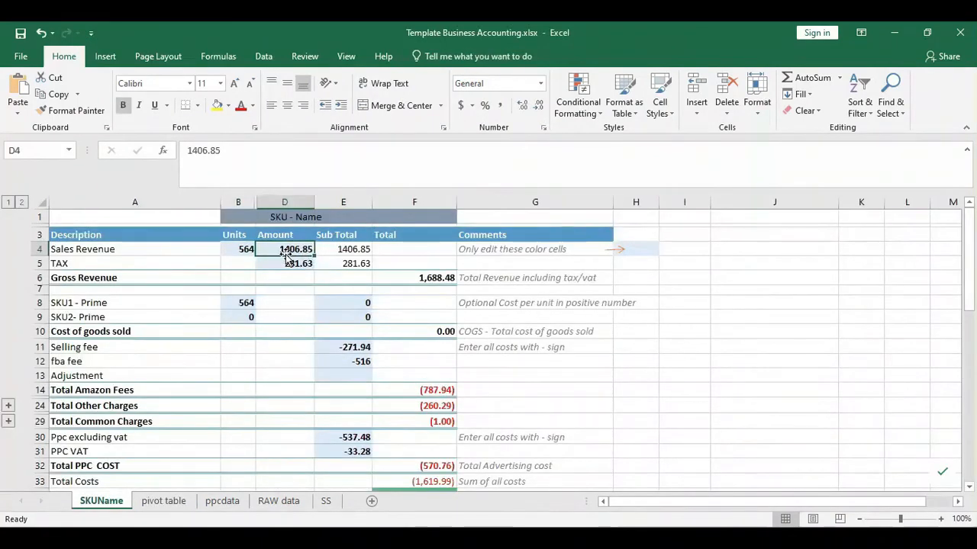
left_click(358, 253)
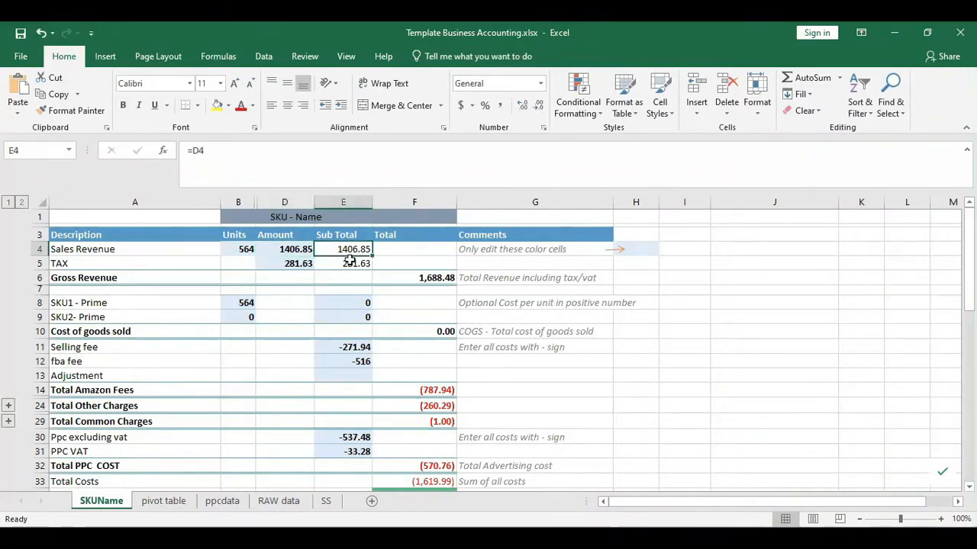
left_click(164, 501)
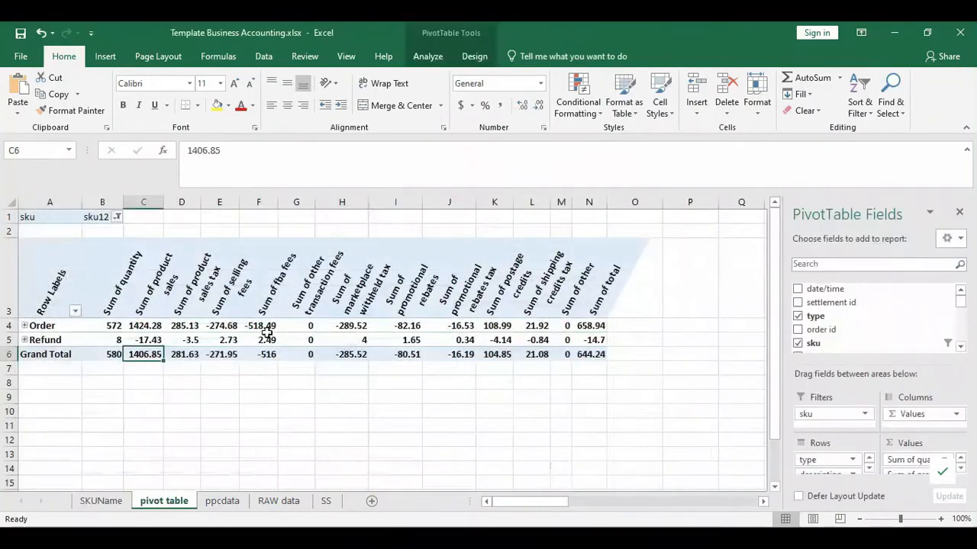
left_click(212, 325)
left_click(195, 309)
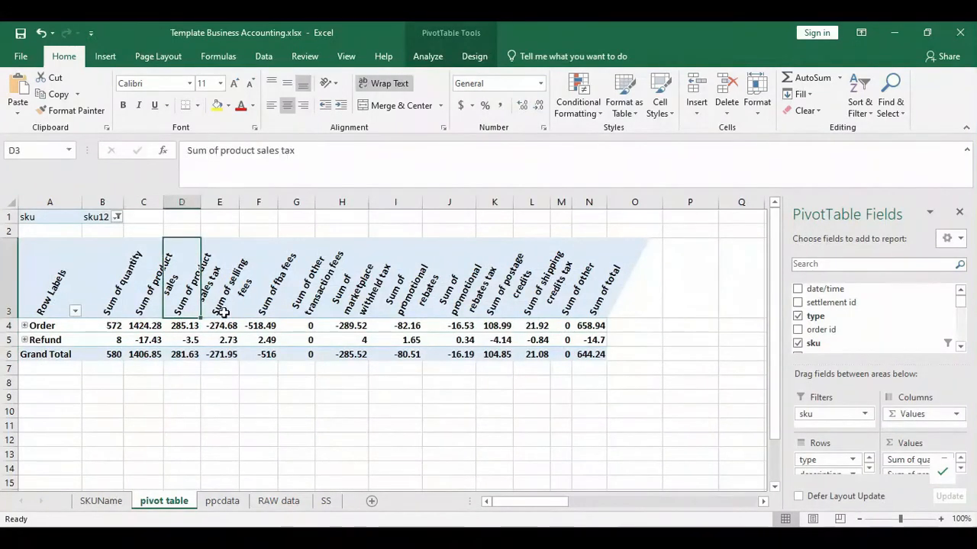
left_click_drag(189, 326, 188, 343)
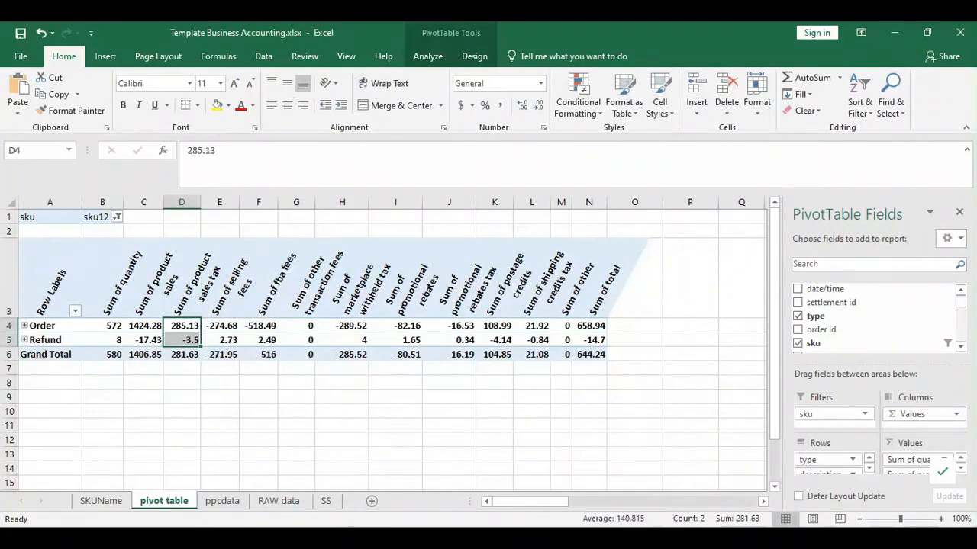
left_click(100, 501)
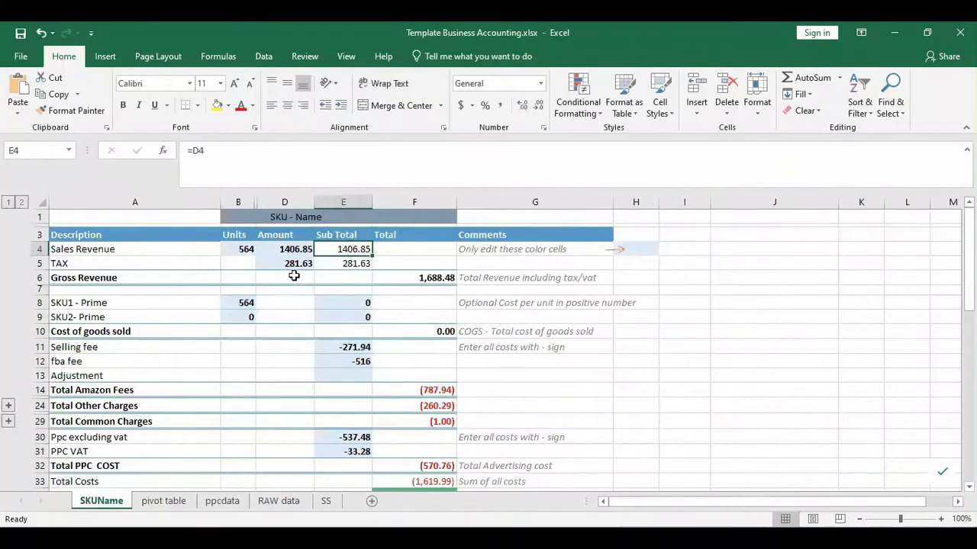
left_click(291, 263)
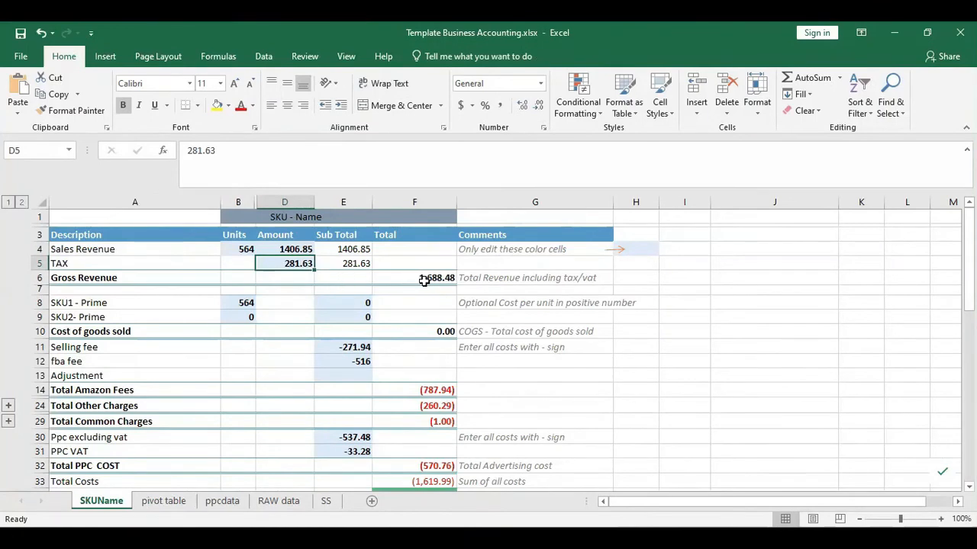
left_click(163, 501)
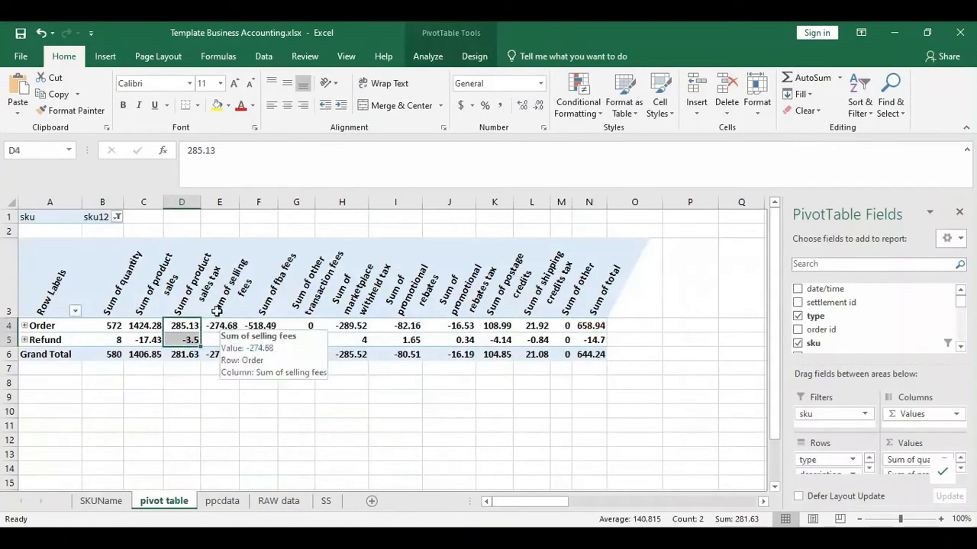
left_click(217, 311)
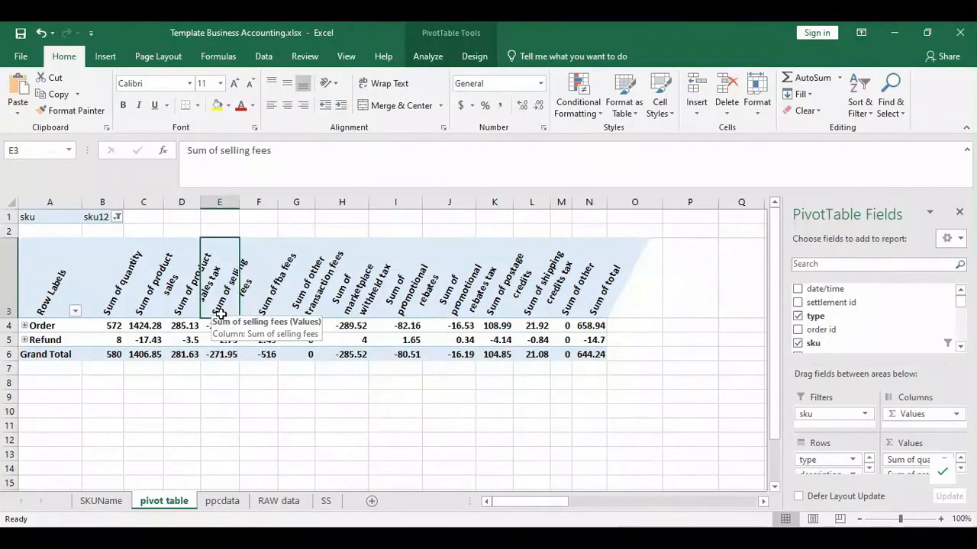
left_click_drag(219, 313, 267, 313)
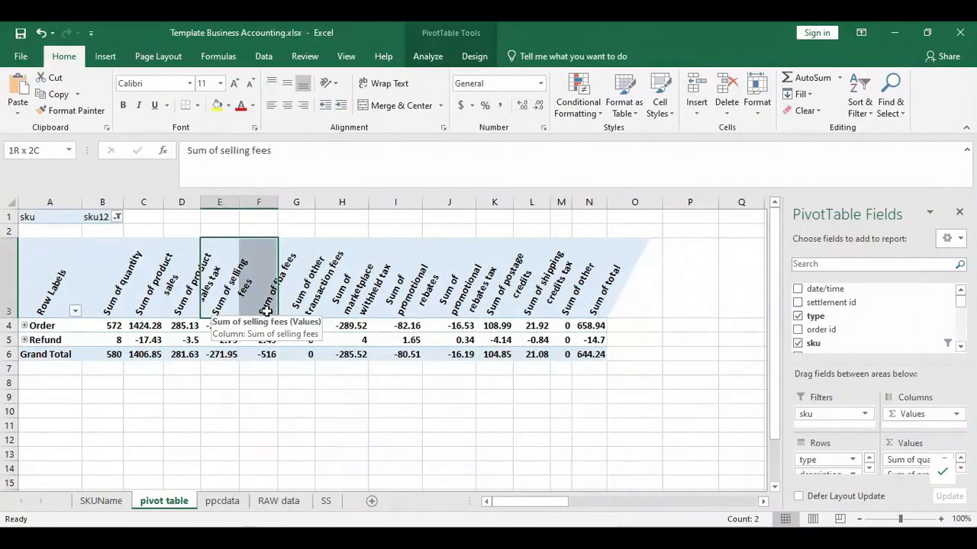
left_click(216, 355)
left_click(282, 355)
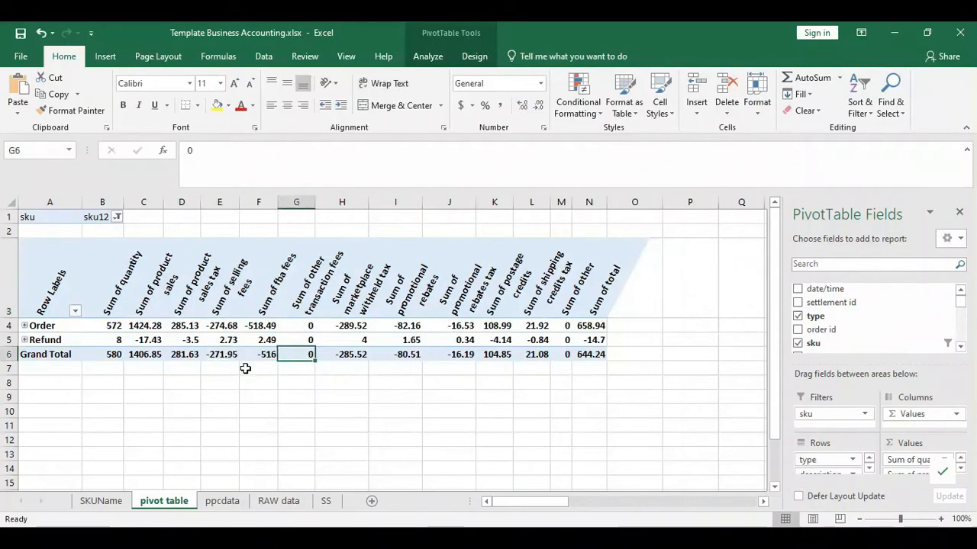
left_click(247, 356)
left_click(101, 500)
left_click(348, 348)
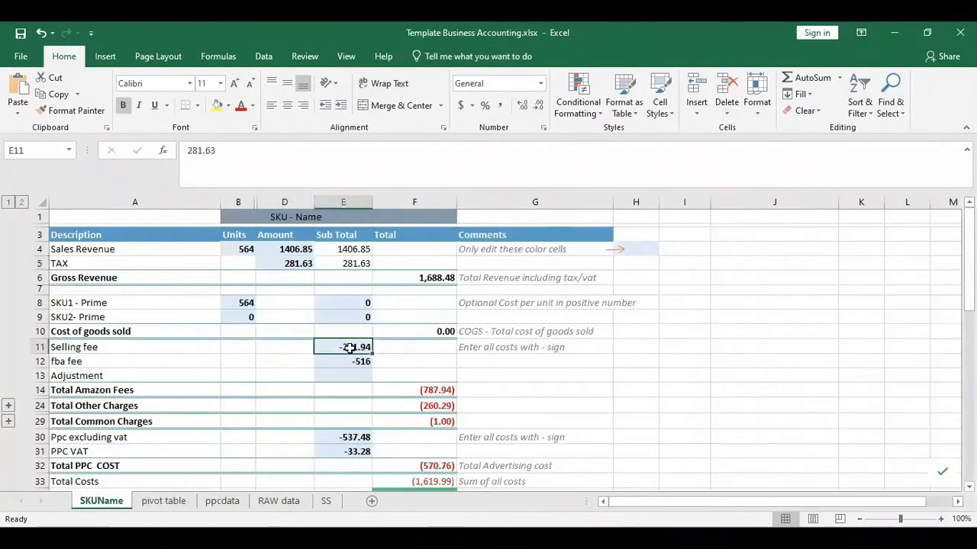
left_click_drag(348, 348, 351, 363)
left_click_drag(76, 347, 331, 364)
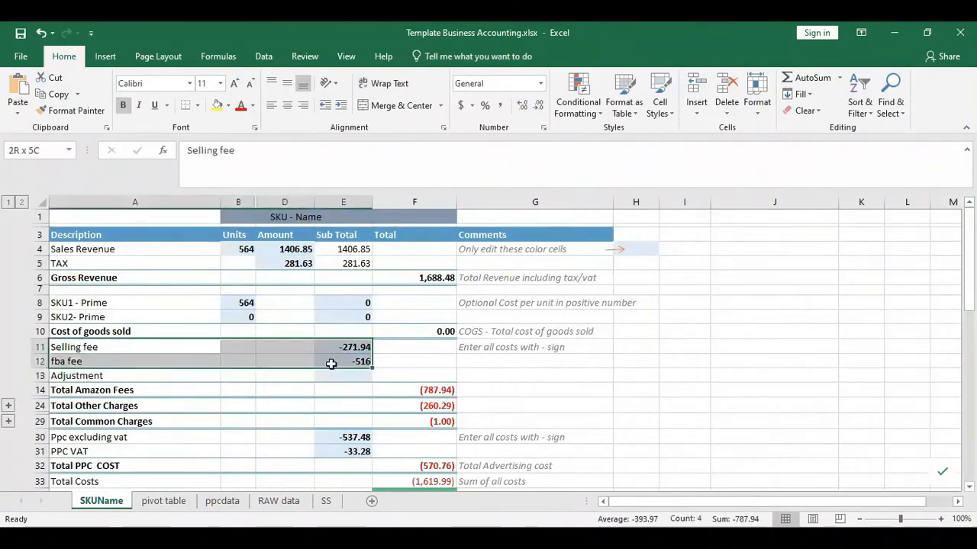
left_click_drag(191, 303, 350, 323)
- Try a unit cost of 1 for SKU1 - Prime and check cost of goods sold
left_click(351, 316)
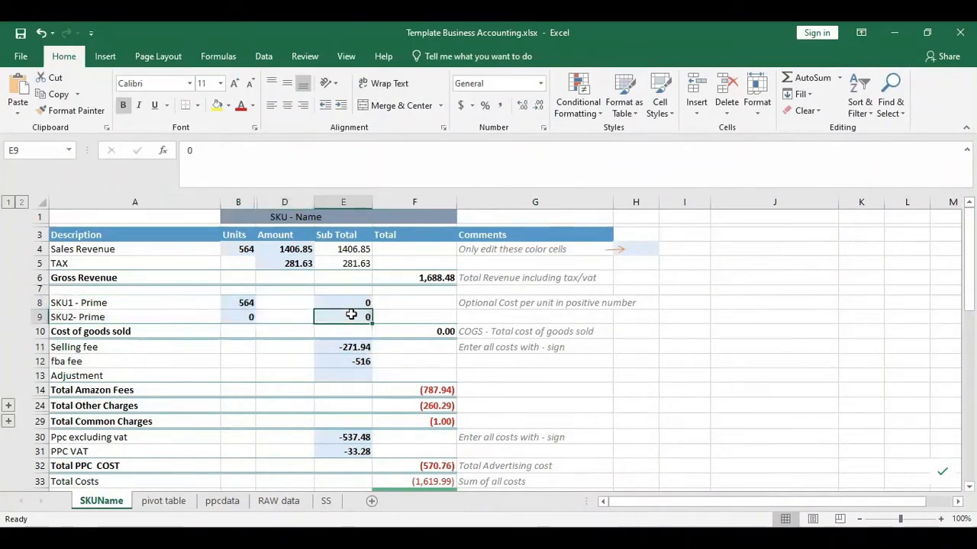
left_click(349, 299)
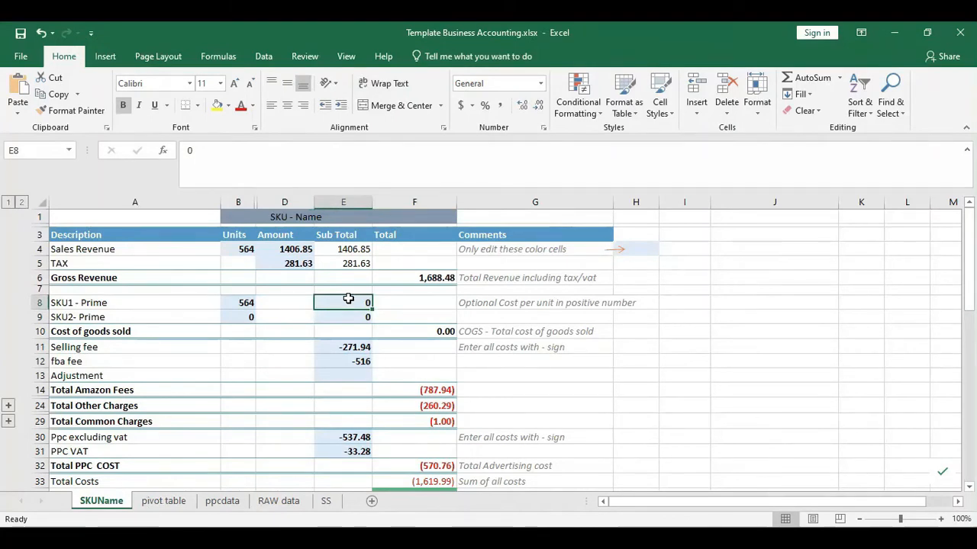
left_click_drag(114, 302, 367, 319)
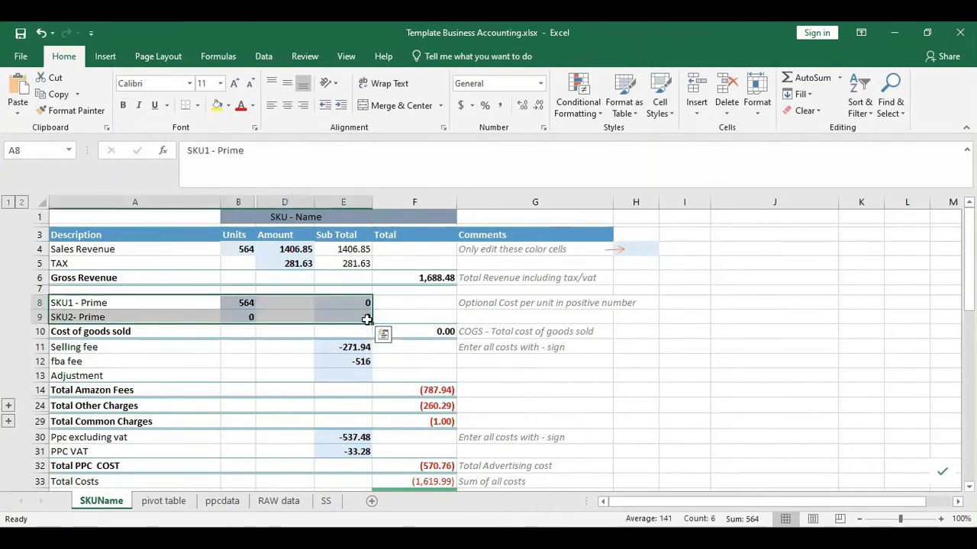
left_click(366, 304)
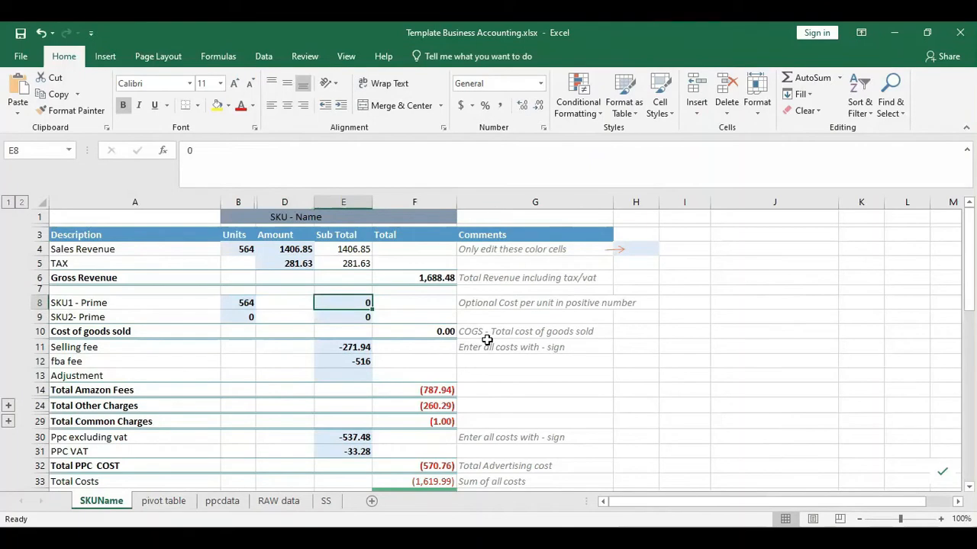
type("1")
left_click(414, 331)
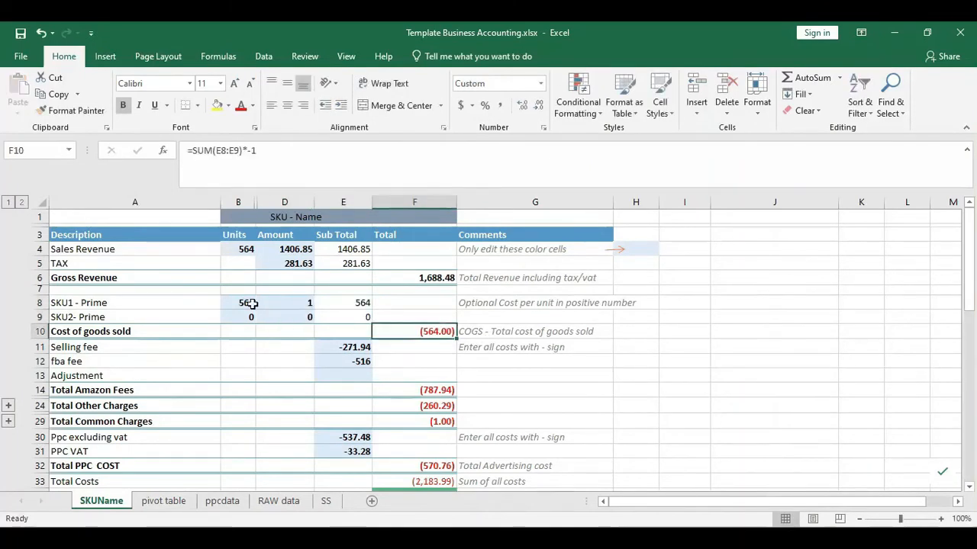
- Change SKU1's trial unit cost to 0.5
left_click(294, 303)
left_click(427, 331)
left_click(306, 299)
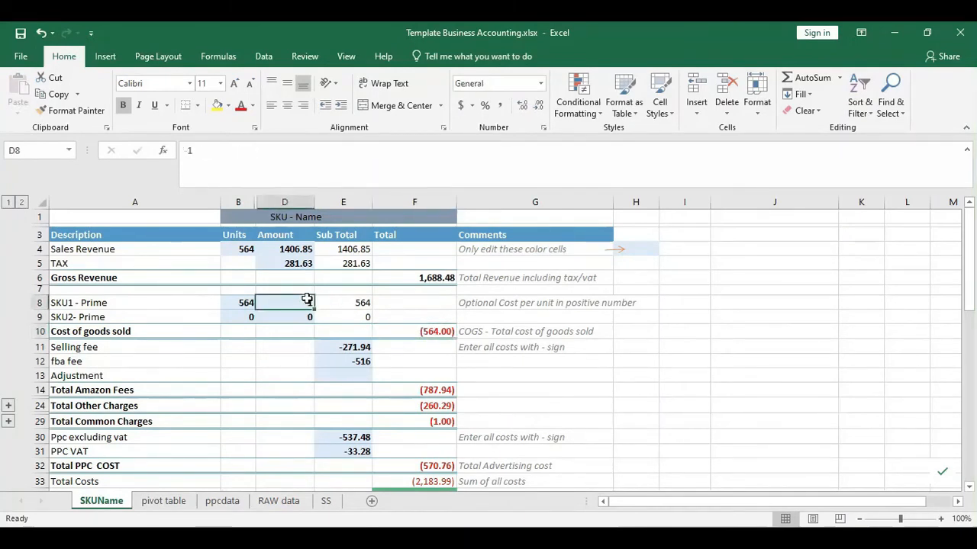
type("0.5")
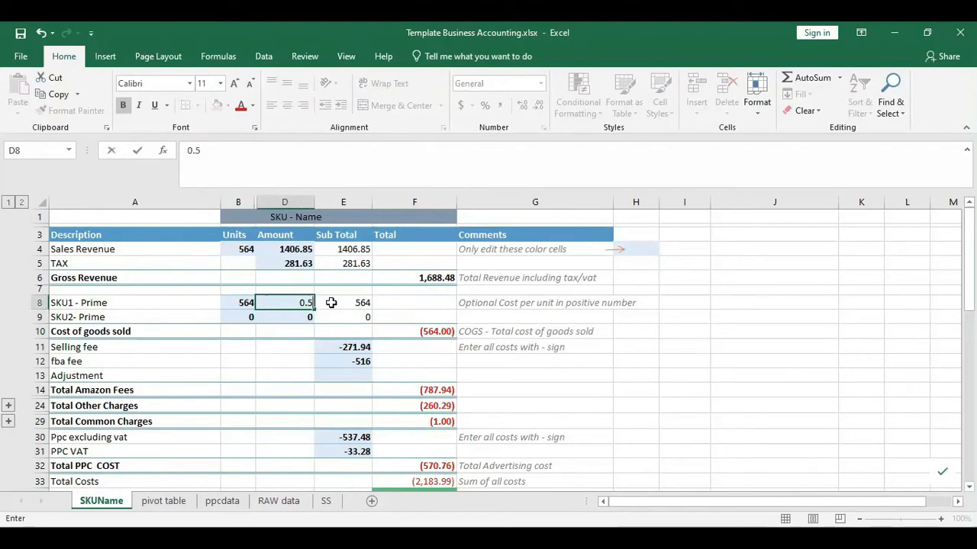
key("Return")
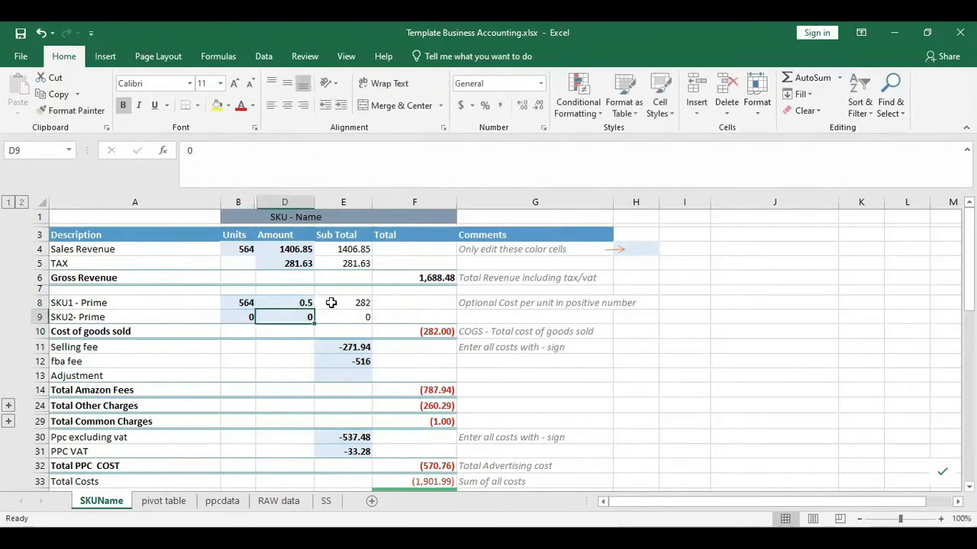
- Reset SKU1's unit cost to 0, leaving cost of goods sold at 0.00
key("Right")
key("Right")
key("Left")
key("Left")
key("Up")
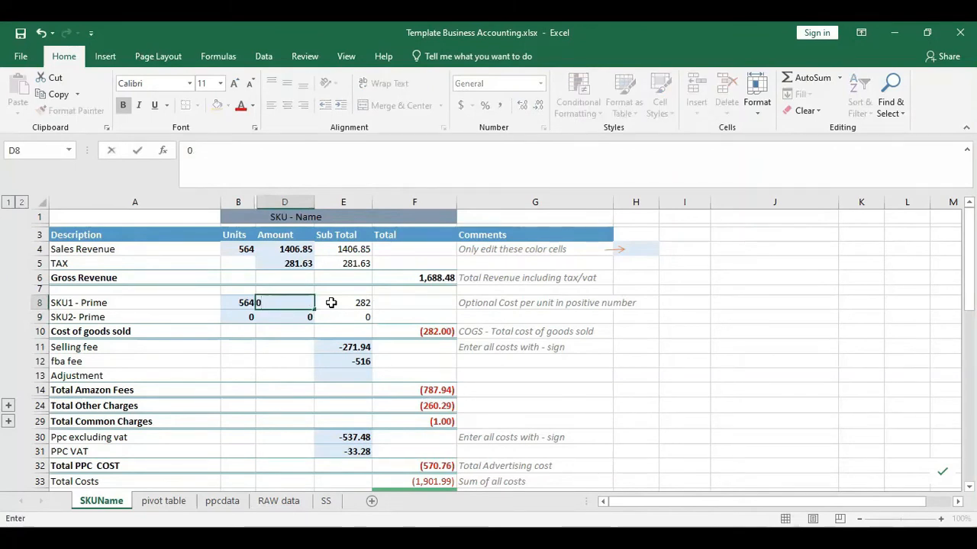
key("Return")
key("Right")
key("Down")
key("Up")
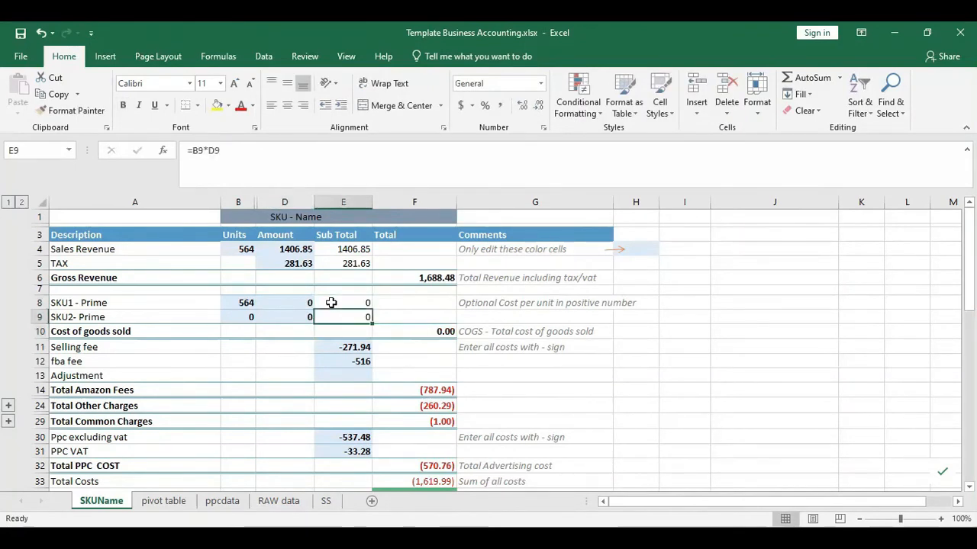
key("Left")
key("Up")
key("Down")
key("Down")
key("Down")
key("Down")
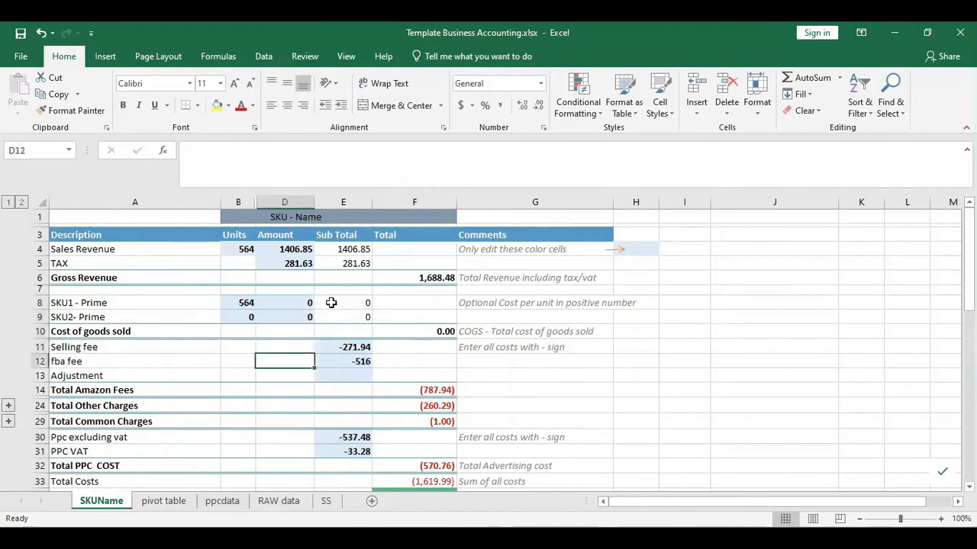
key("Left")
key("Left")
key("Up")
key("Down")
key("Right")
key("Right")
key("Down")
key("Right")
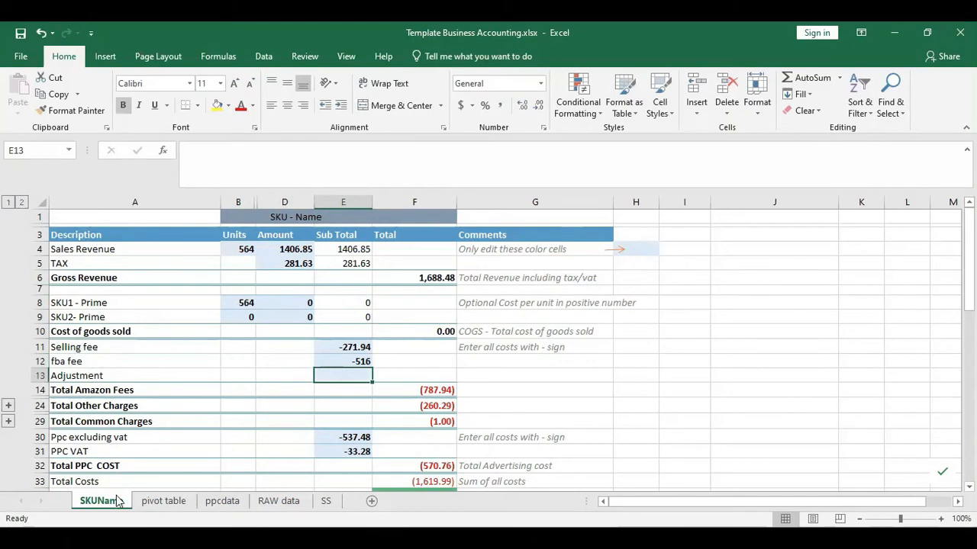
- Review the Total Amazon Fees row and its formula on SKUName
left_click(161, 502)
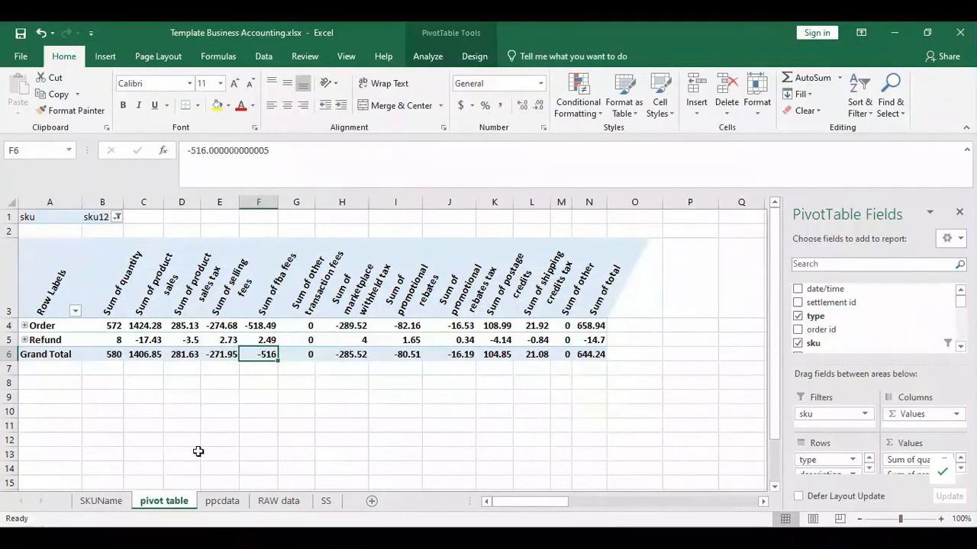
left_click(99, 501)
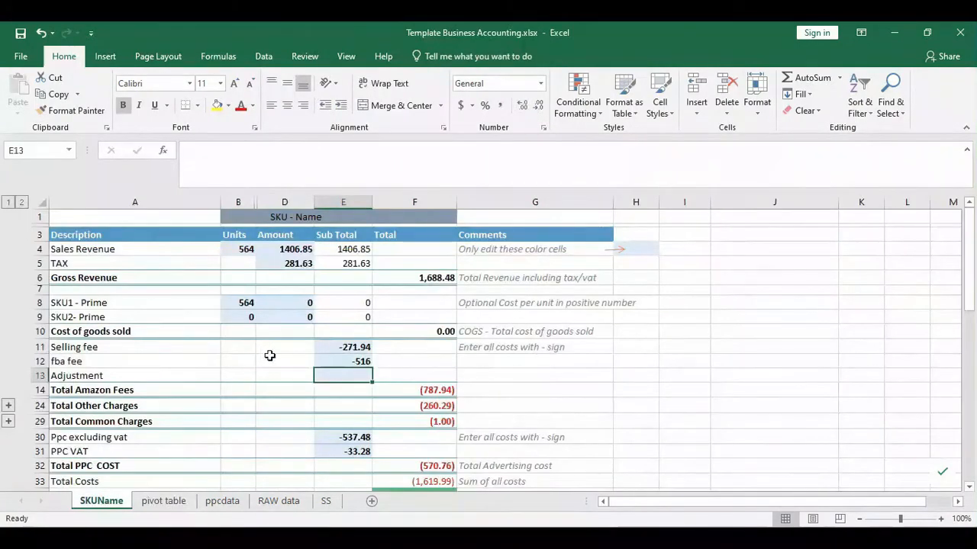
scroll(268, 355, "down", 2)
left_click_drag(64, 313, 447, 315)
left_click(379, 309)
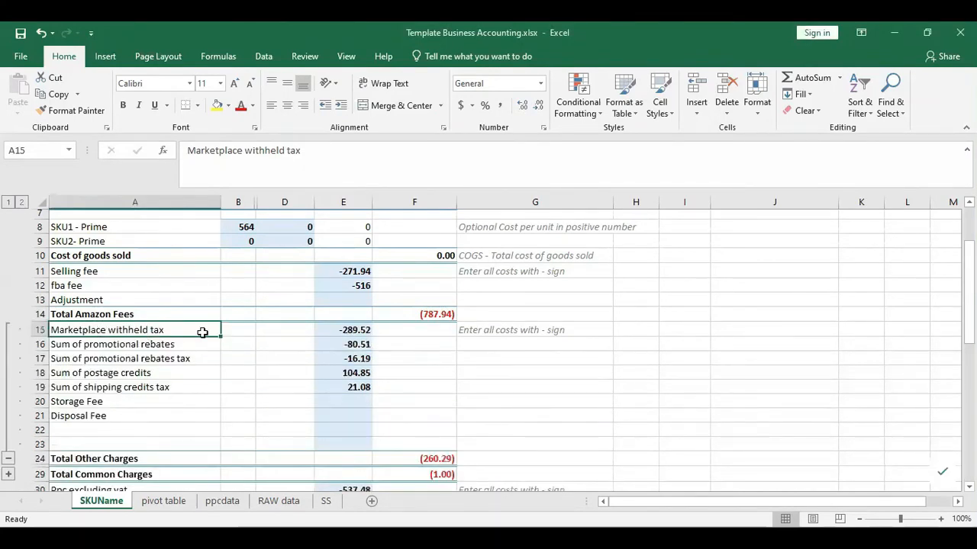
- Filter the pivot table to sku12, leaving Order and Refund totalling 644.24
left_click(163, 502)
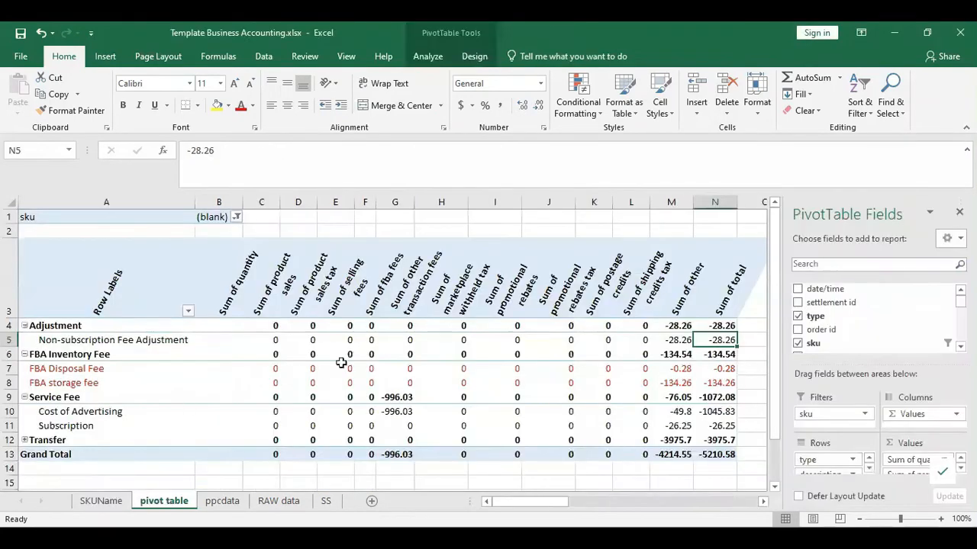
left_click(236, 219)
left_click(102, 284)
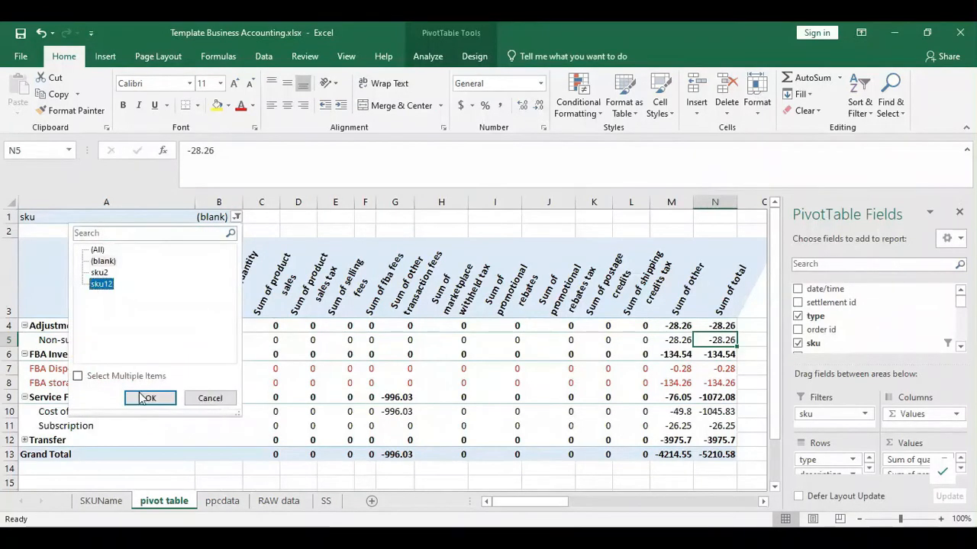
left_click(146, 398)
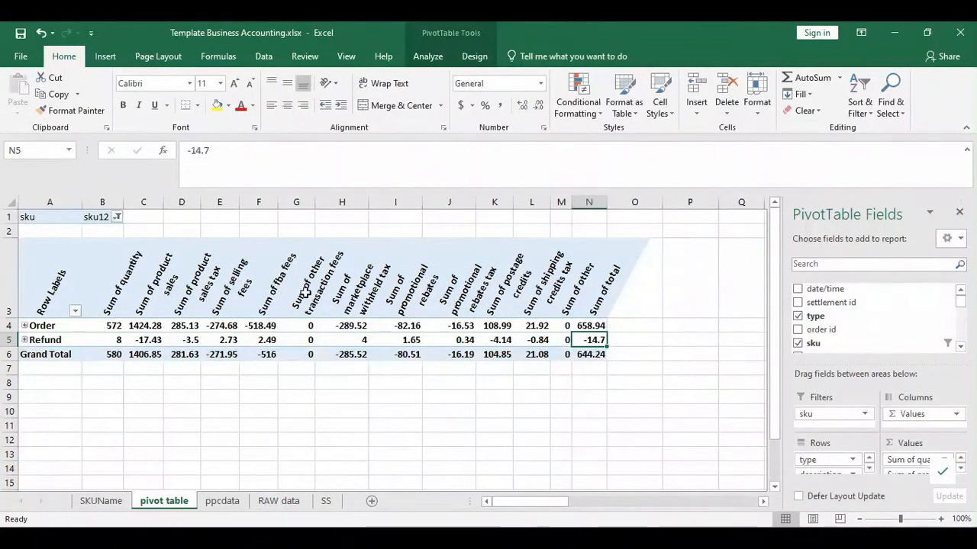
left_click(283, 312)
left_click(262, 299)
- Compare the pivot's marketplace withheld tax grand total with SKUName
left_click(309, 301)
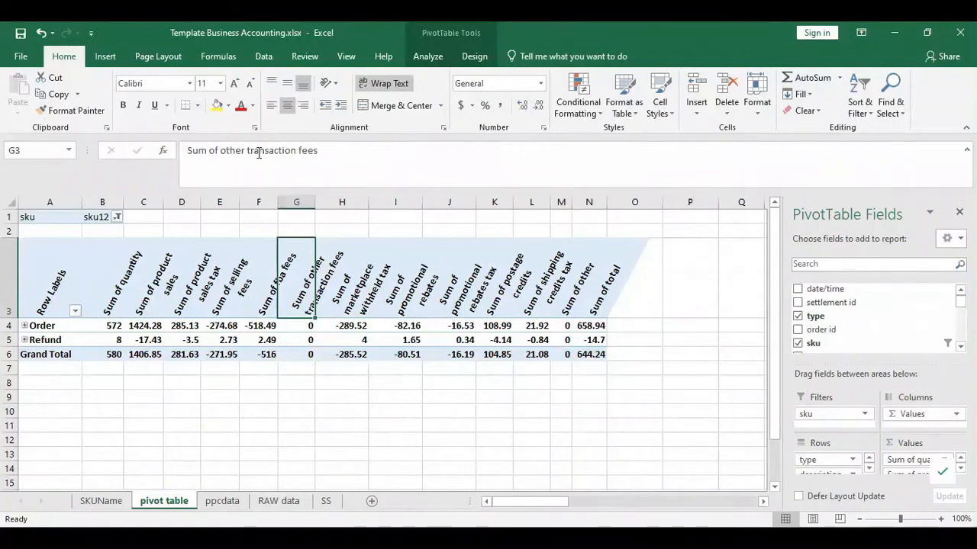
left_click(356, 293)
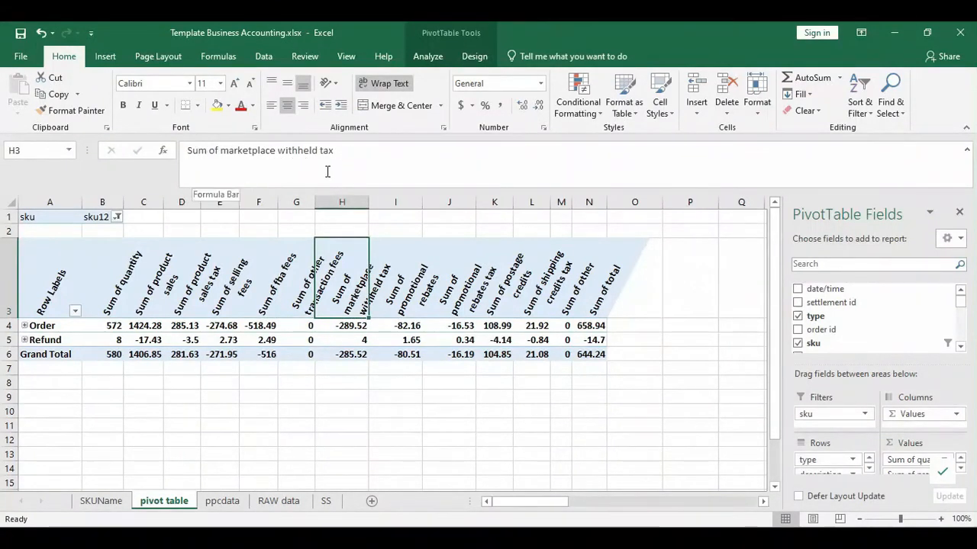
left_click(347, 357)
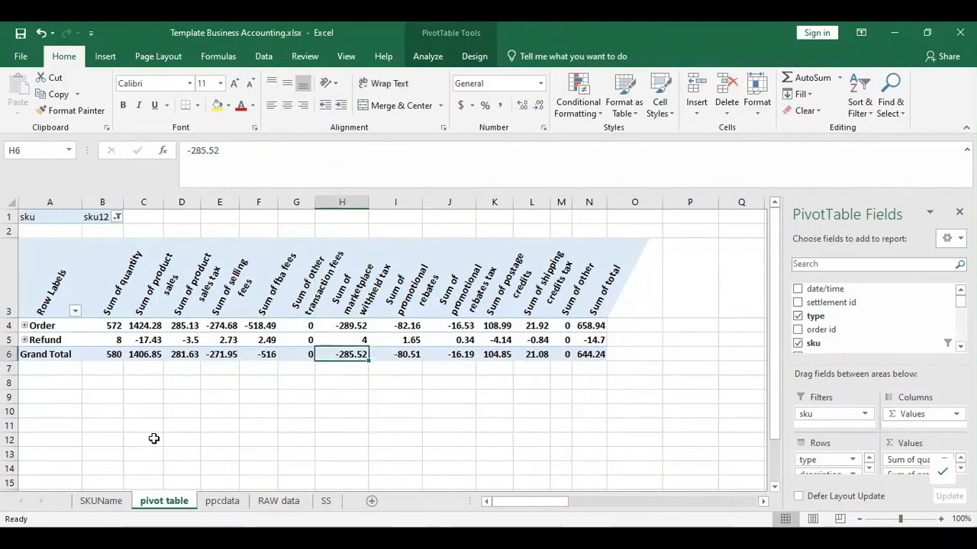
left_click(93, 502)
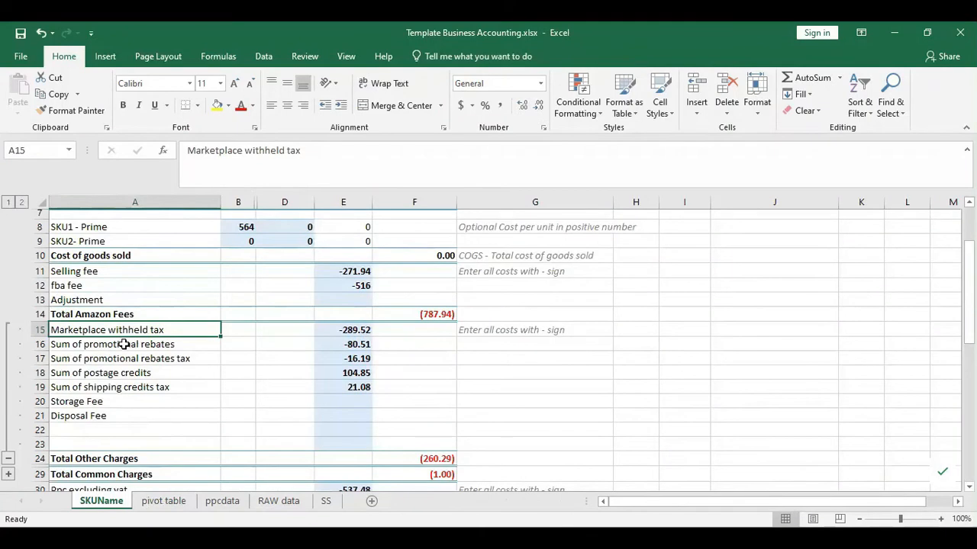
left_click(152, 501)
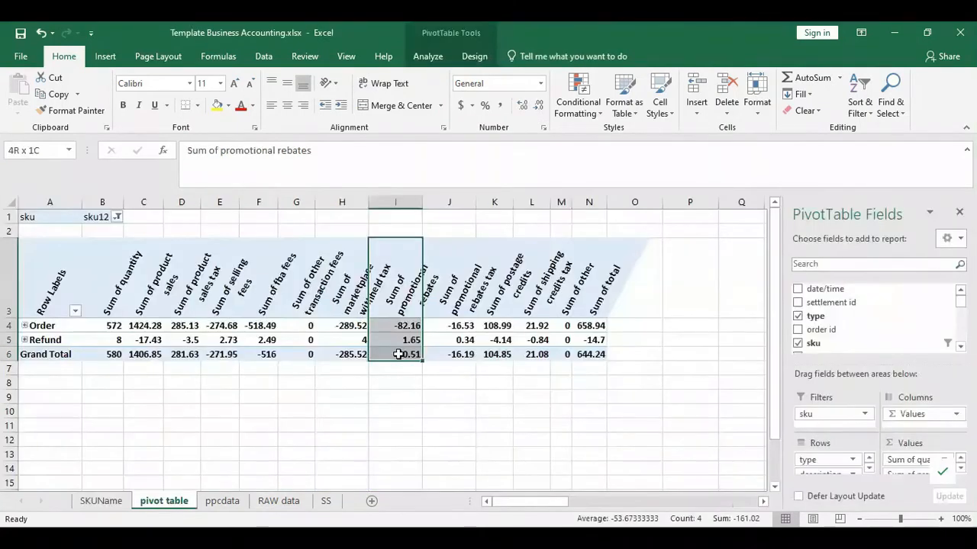
left_click(102, 501)
- Cross-check the promotional rebates and rebates tax values between SKUName and the pivot
left_click(335, 344)
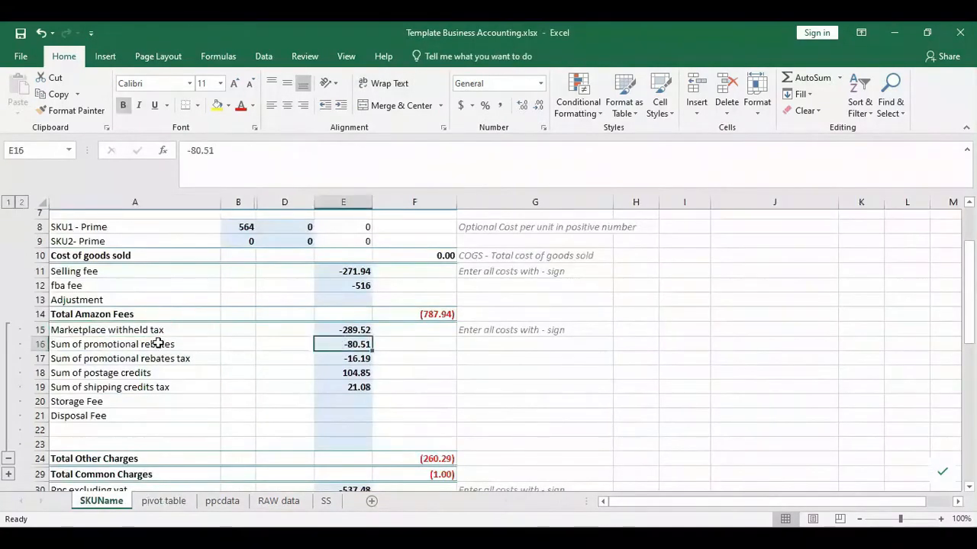
left_click(163, 502)
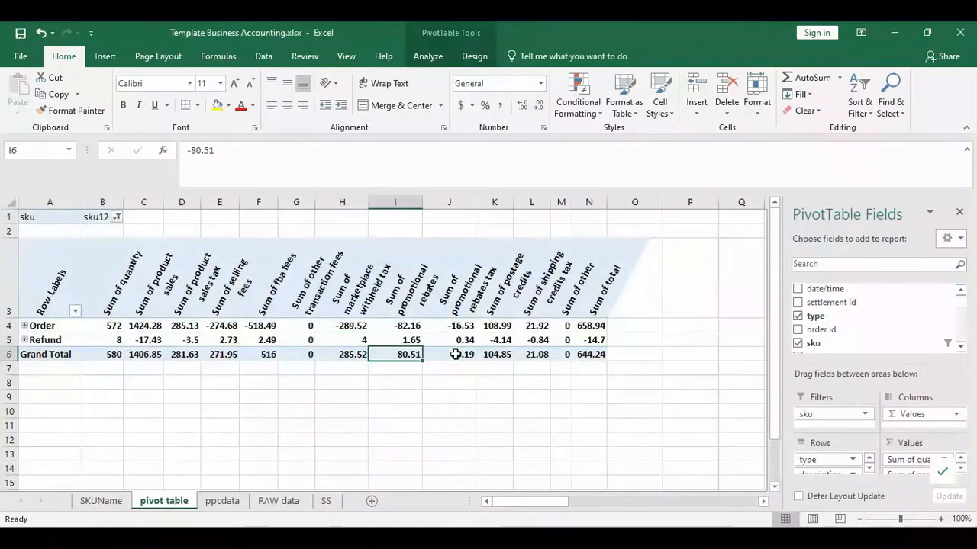
left_click(101, 501)
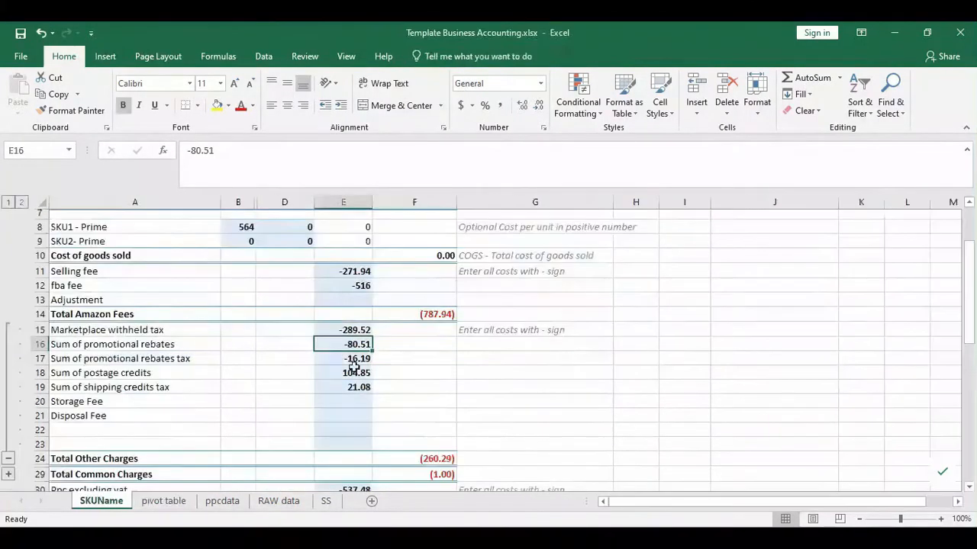
left_click(356, 359)
left_click(164, 501)
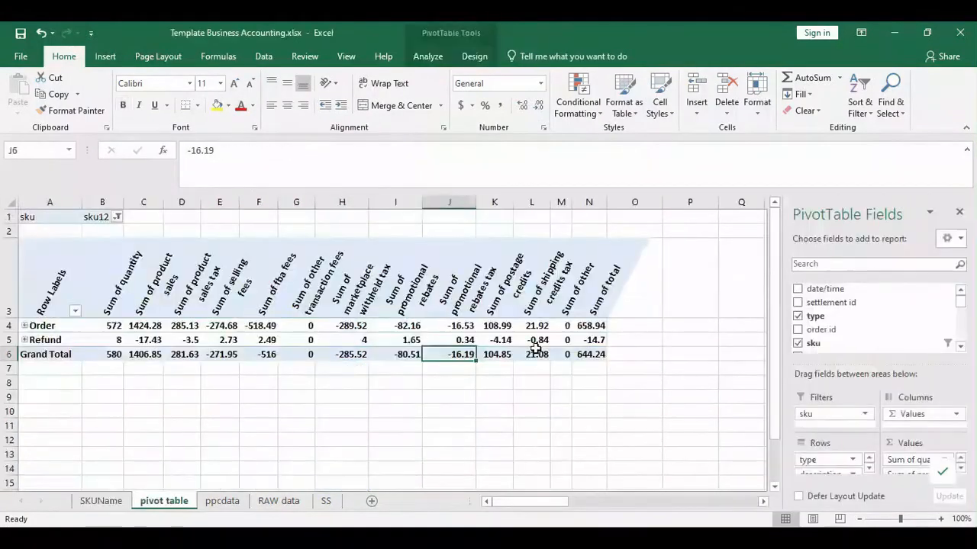
- Verify the postage credits total of 104.85 on SKUName against the pivot
left_click(492, 290)
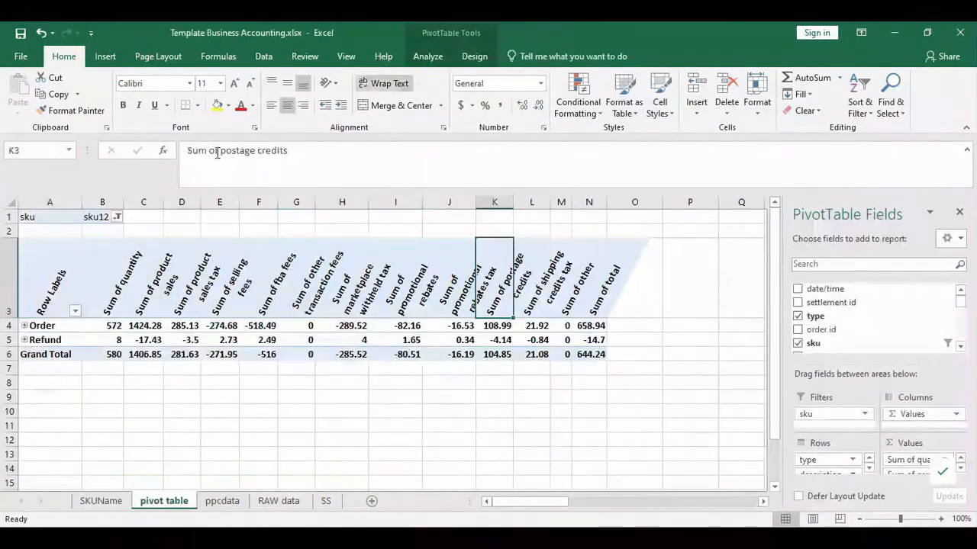
left_click(505, 356)
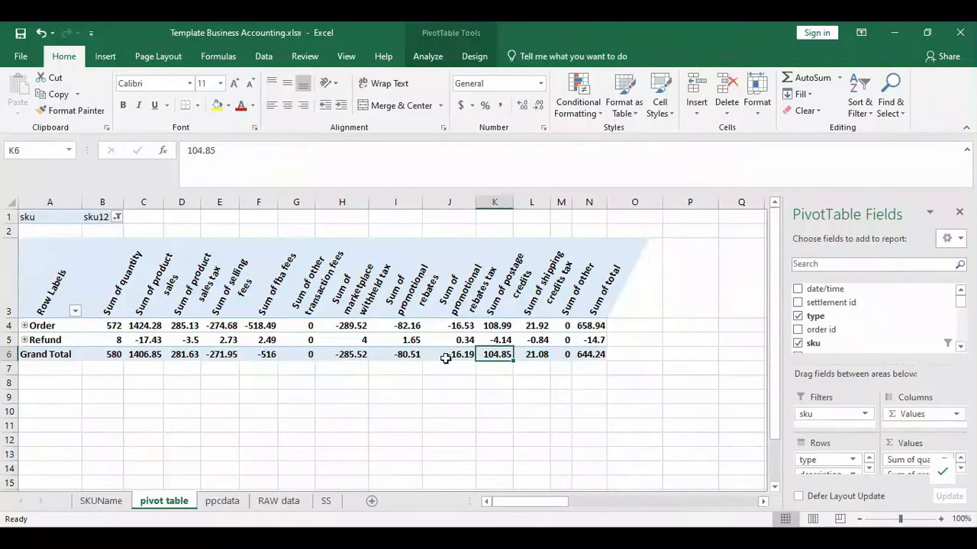
left_click_drag(456, 354, 354, 351)
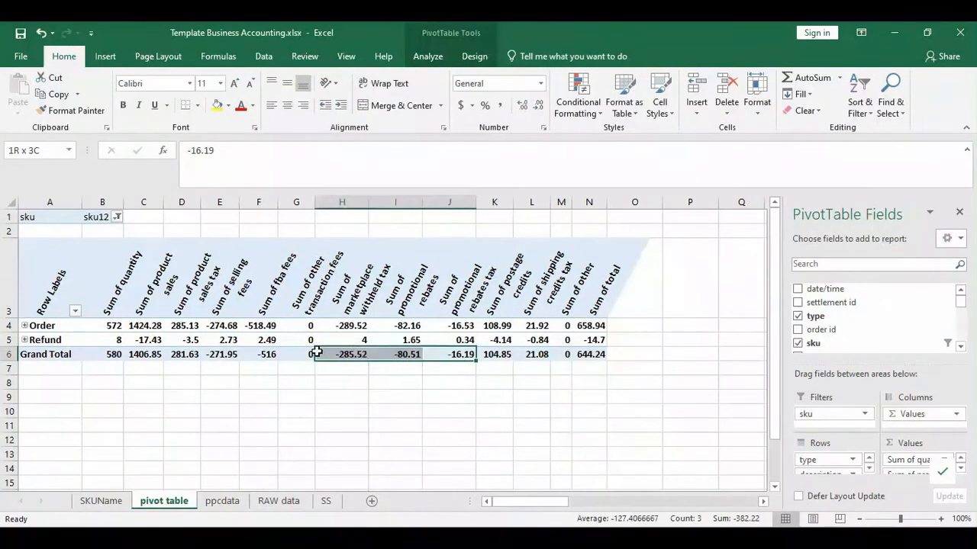
left_click(505, 351)
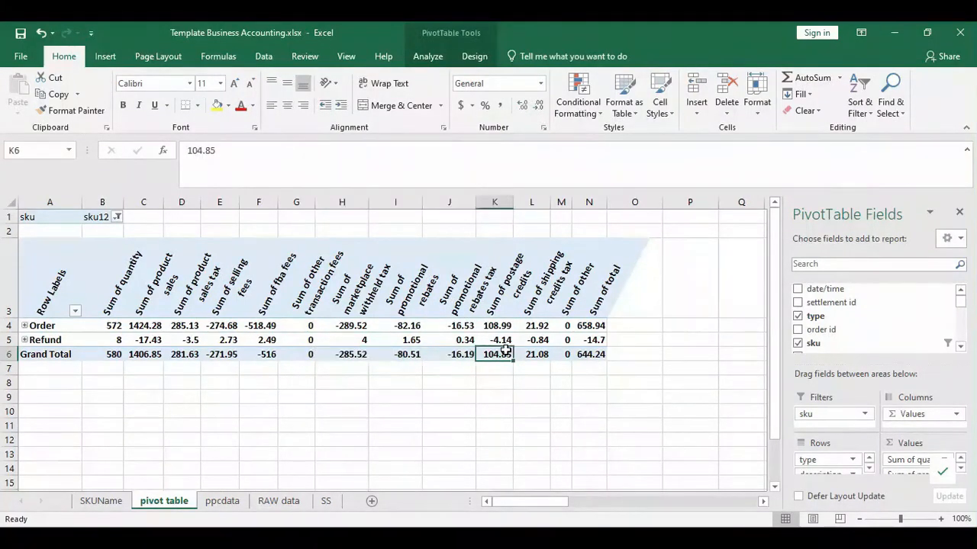
left_click(100, 501)
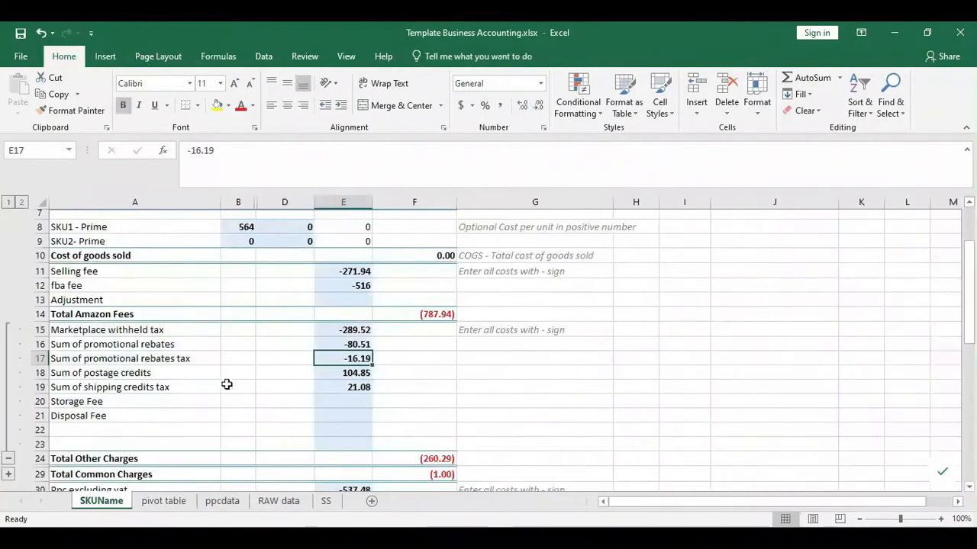
left_click_drag(351, 373, 102, 373)
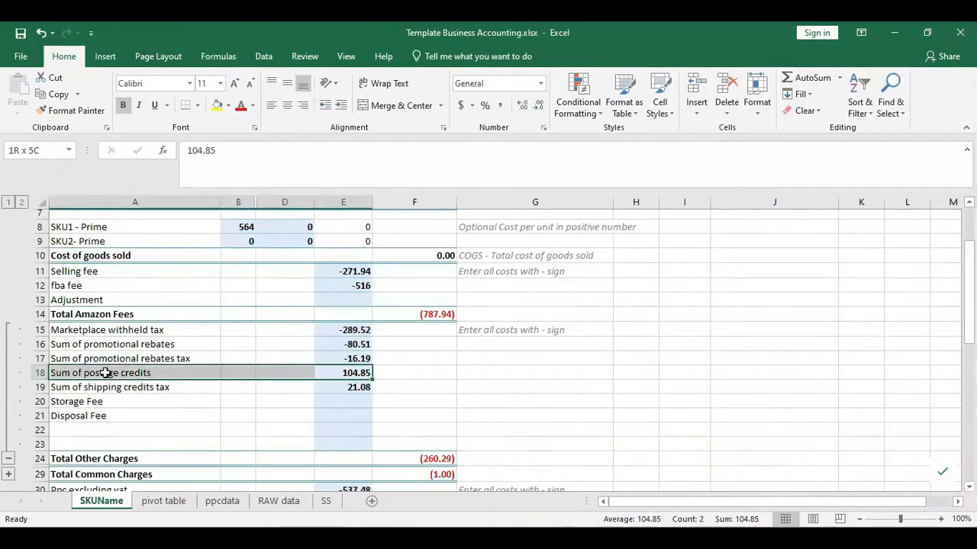
left_click_drag(356, 330, 350, 359)
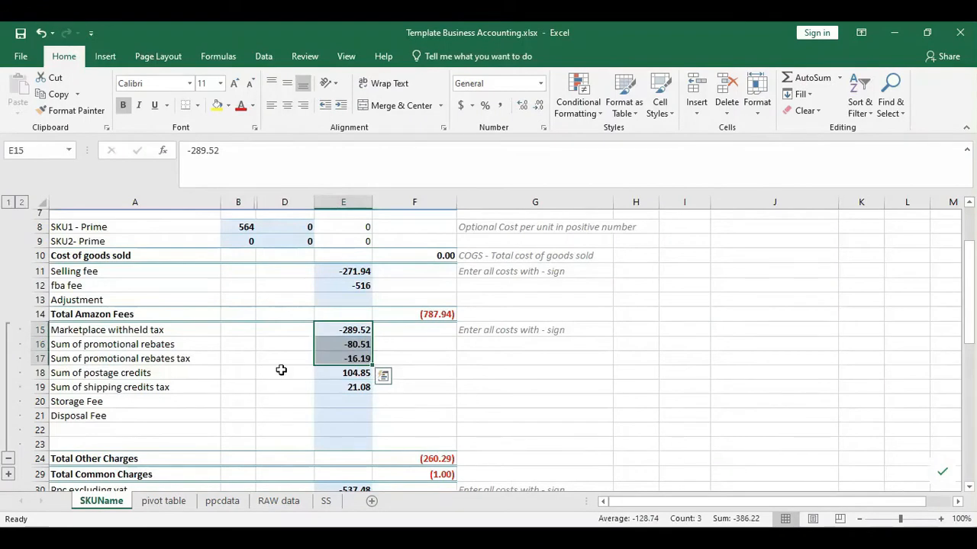
left_click(100, 373)
left_click(353, 372)
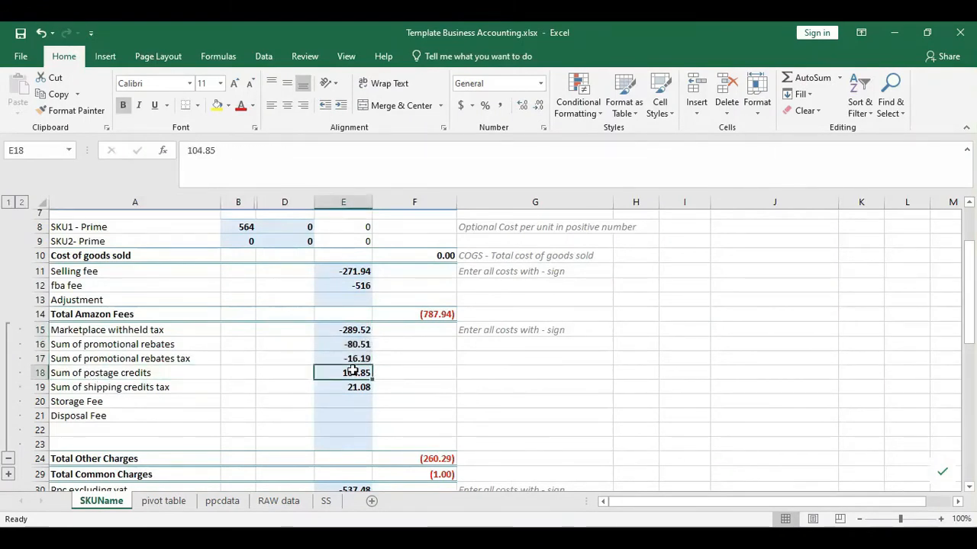
- Verify the shipping credits tax total of 21.08 against the SKUName value
left_click(177, 503)
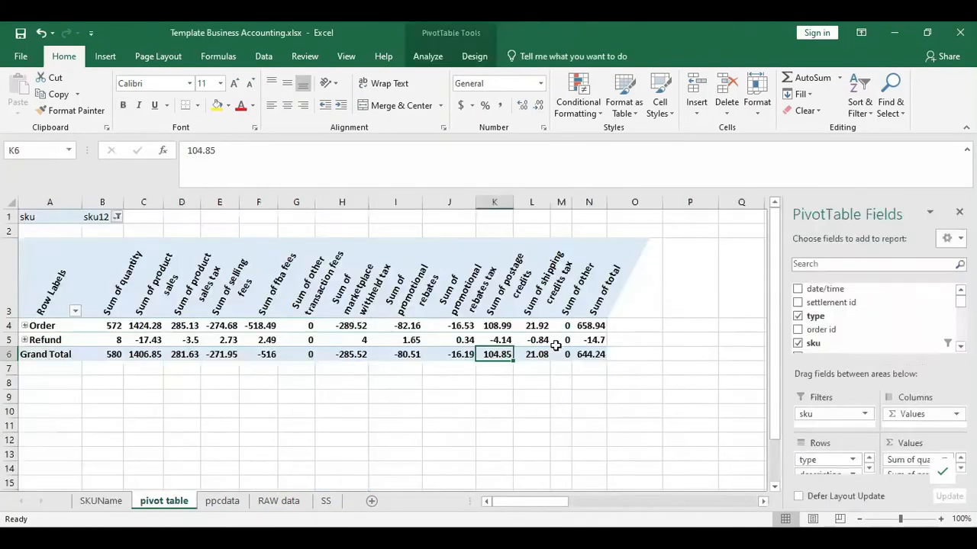
left_click(538, 294)
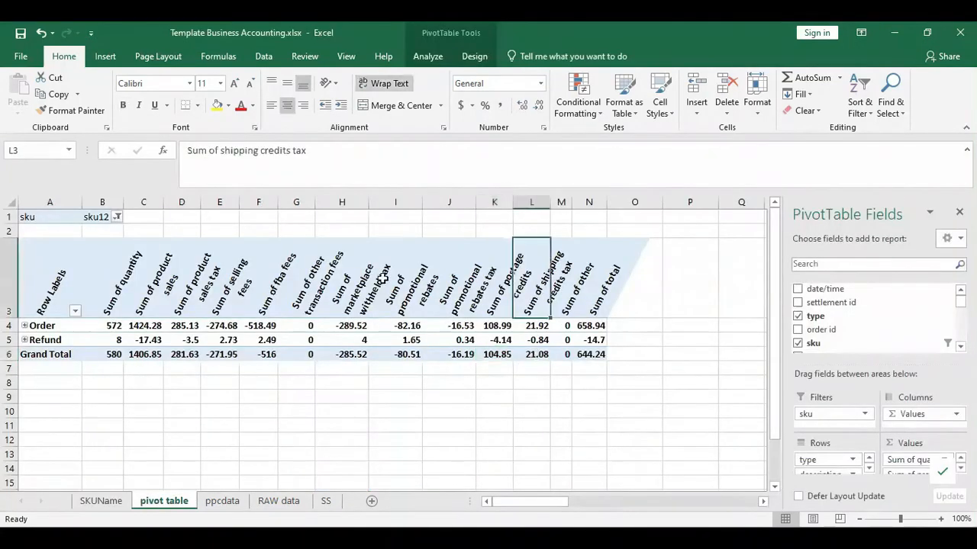
left_click(540, 356)
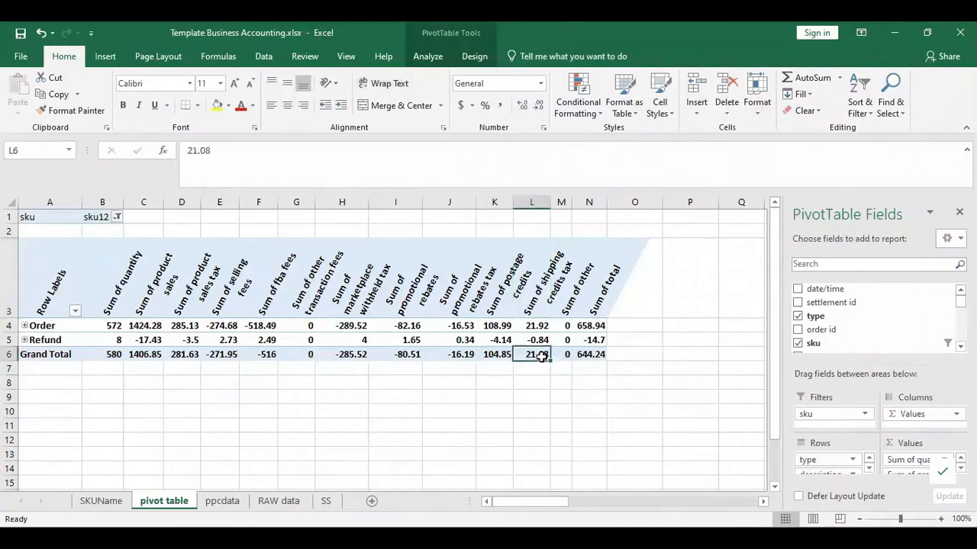
left_click(539, 299)
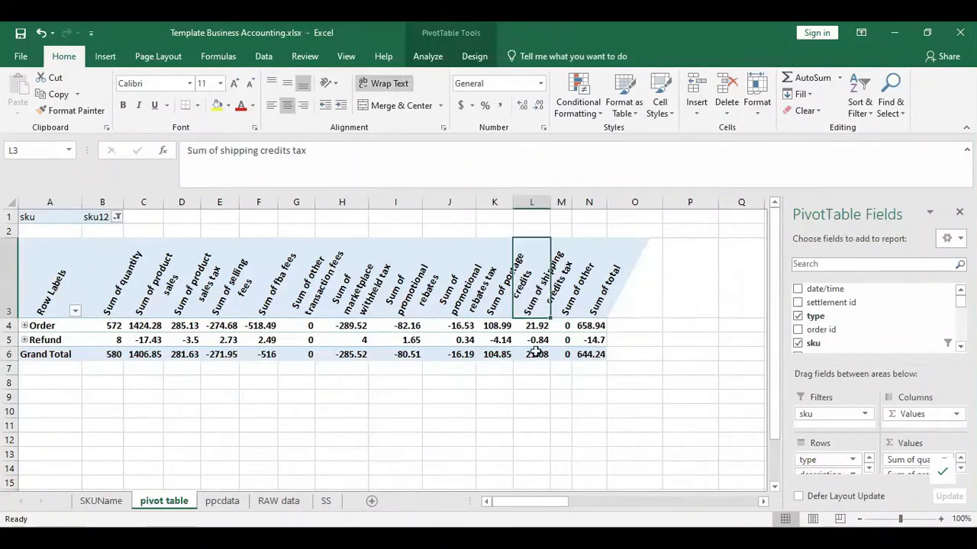
left_click(538, 352)
left_click(104, 501)
left_click(343, 389)
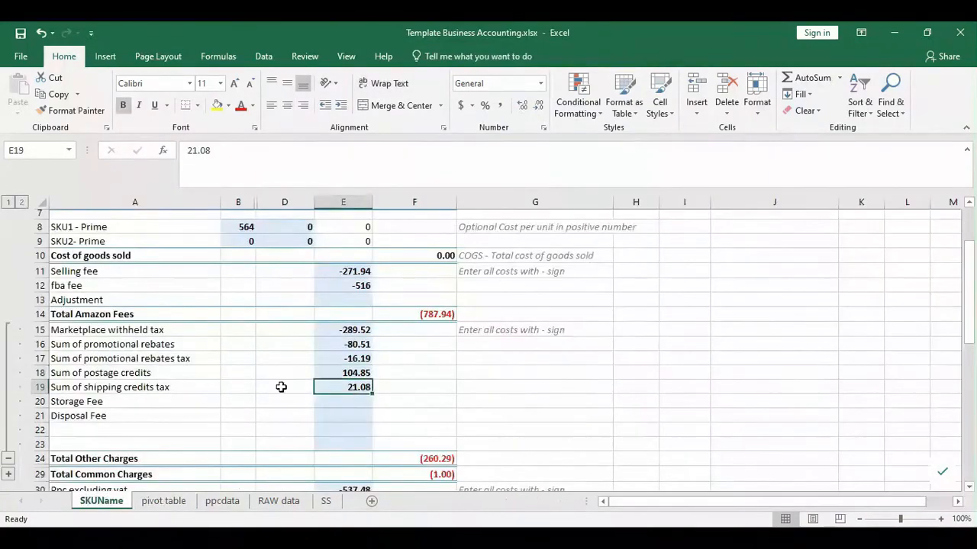
left_click(189, 501)
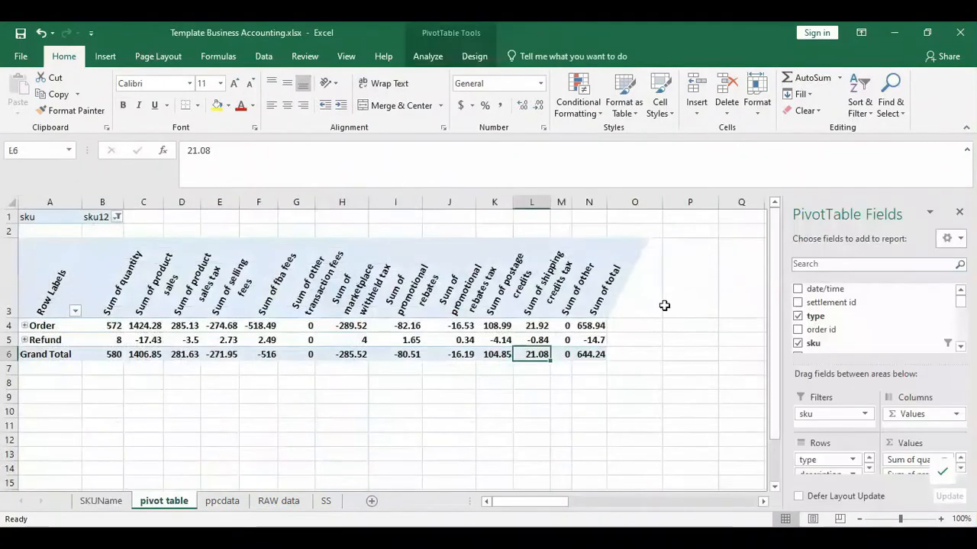
left_click_drag(578, 281, 569, 363)
left_click(104, 501)
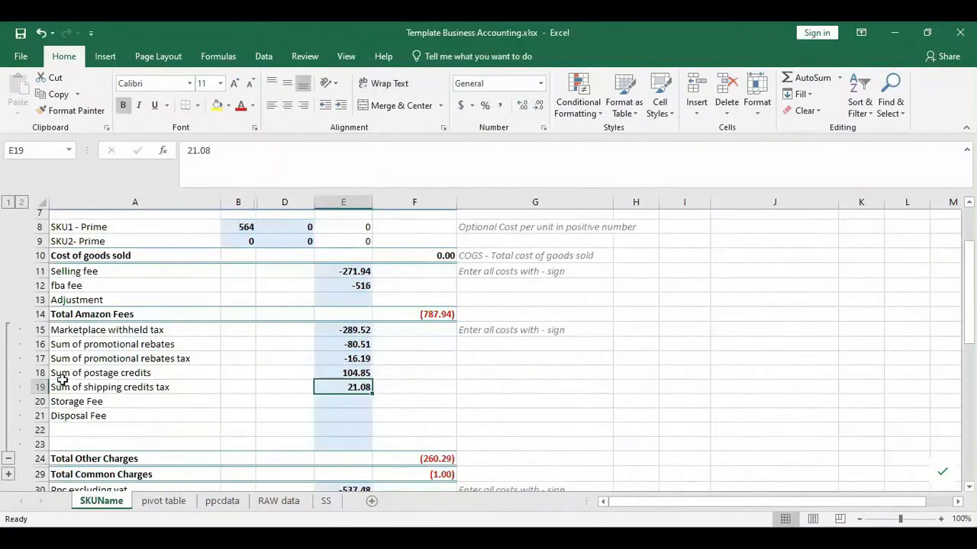
- Collapse other charges, expand common charges rows 25–29, and open the pivot's sku filter
scroll(206, 396, "up", 1)
scroll(205, 396, "down", 1)
left_click(9, 458)
left_click(9, 346)
left_click_drag(91, 349, 405, 399)
left_click(163, 501)
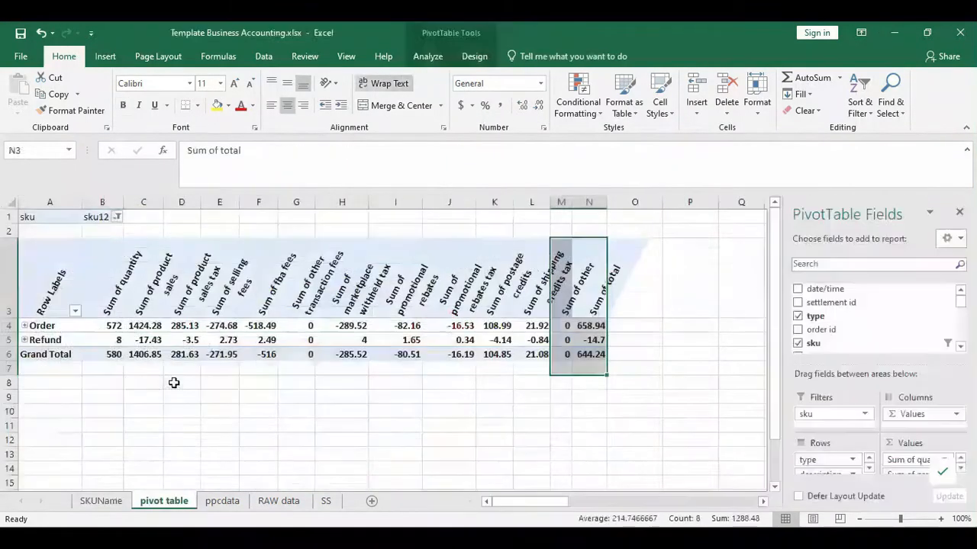
left_click(116, 218)
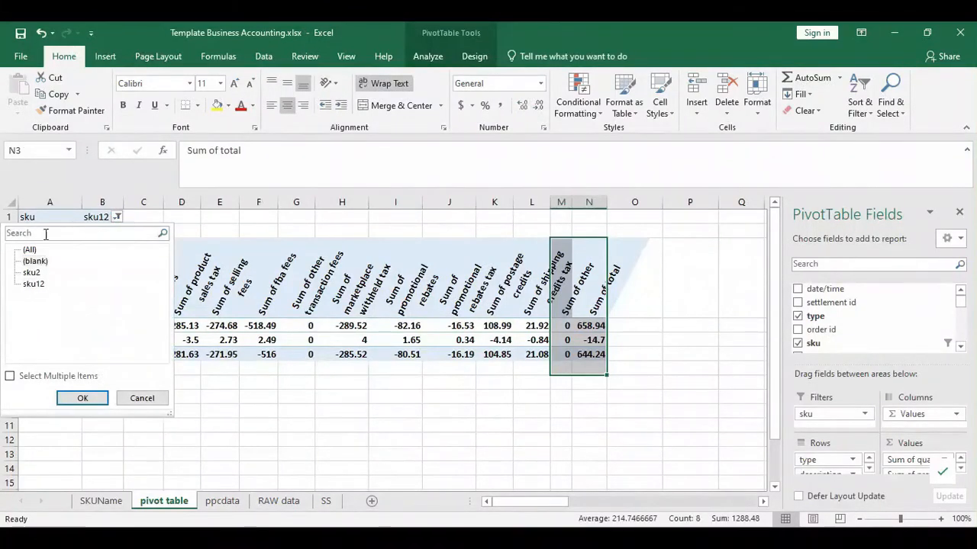
- Filter the pivot to blank sku, showing Non-subscription Fee Adjustment at -28.26
left_click(70, 399)
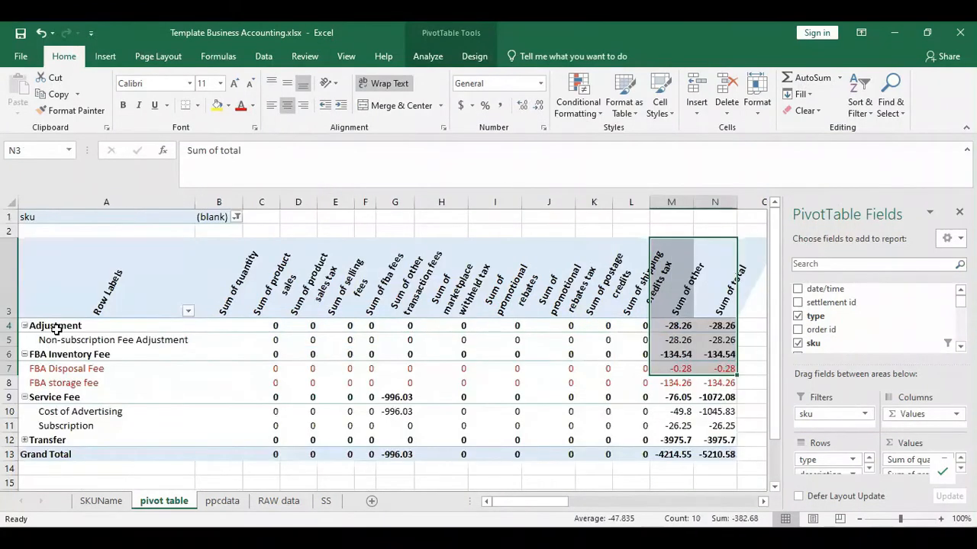
left_click(55, 368)
left_click(53, 341)
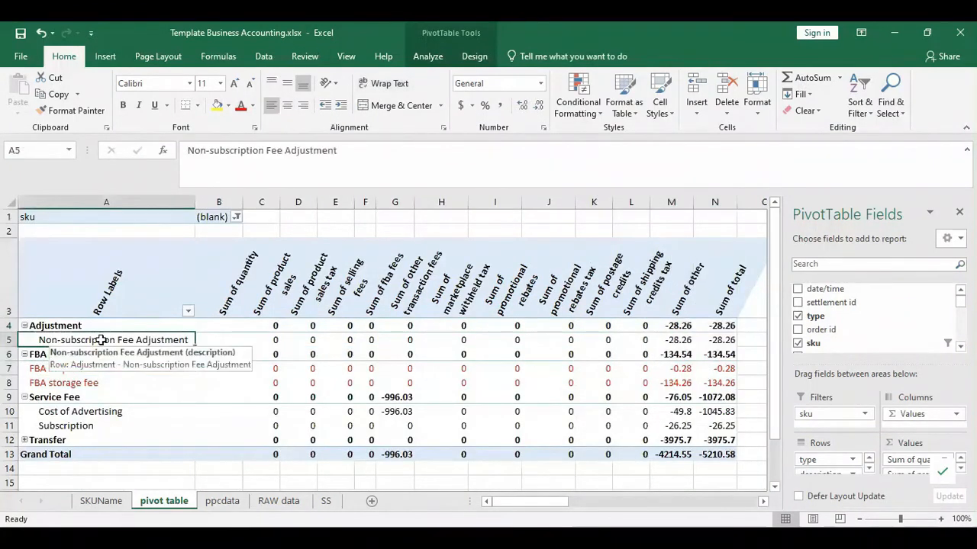
left_click(723, 340)
- Copy the Non-subscription Fee Adjustment label and insert a blank row 26 on SKUName
left_click(101, 501)
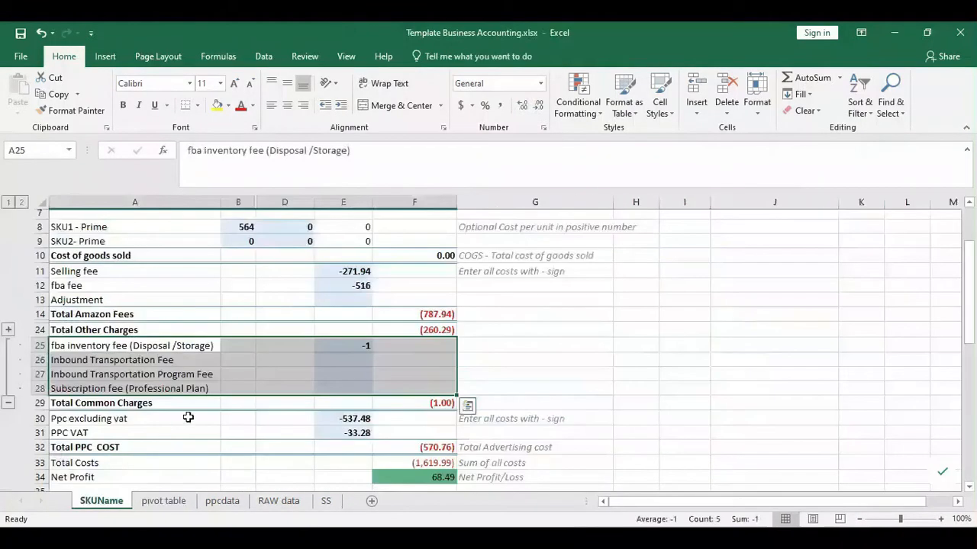
left_click(188, 388)
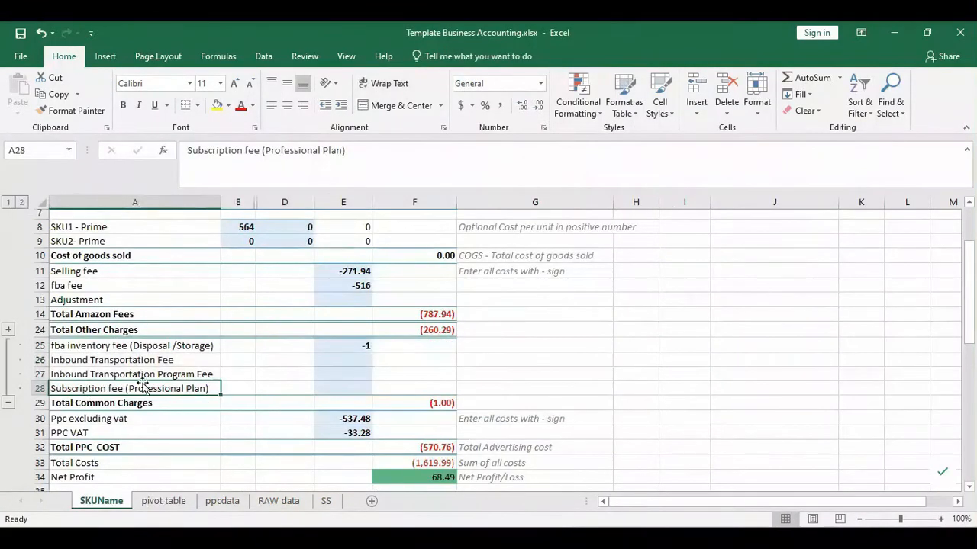
left_click(93, 349)
left_click(152, 500)
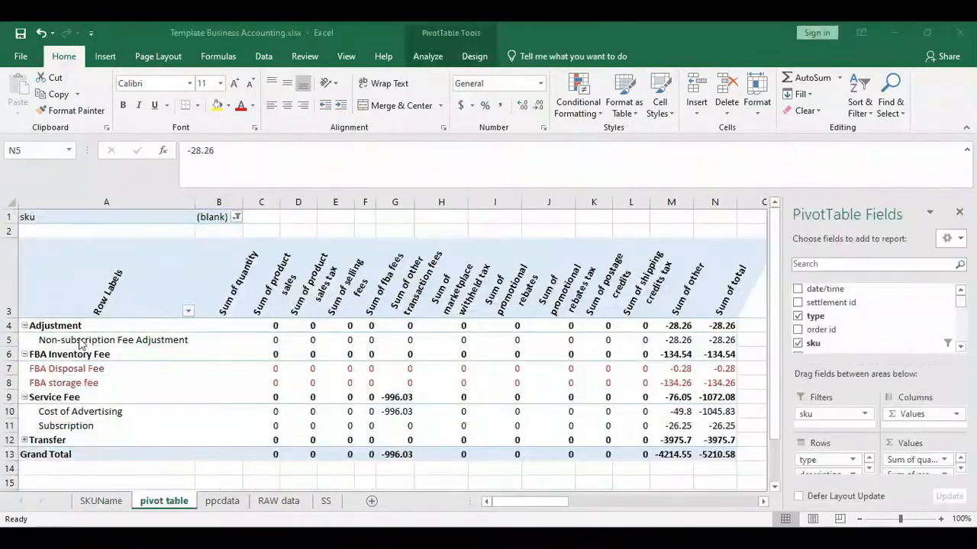
left_click(67, 340)
key("ctrl+c")
left_click(101, 501)
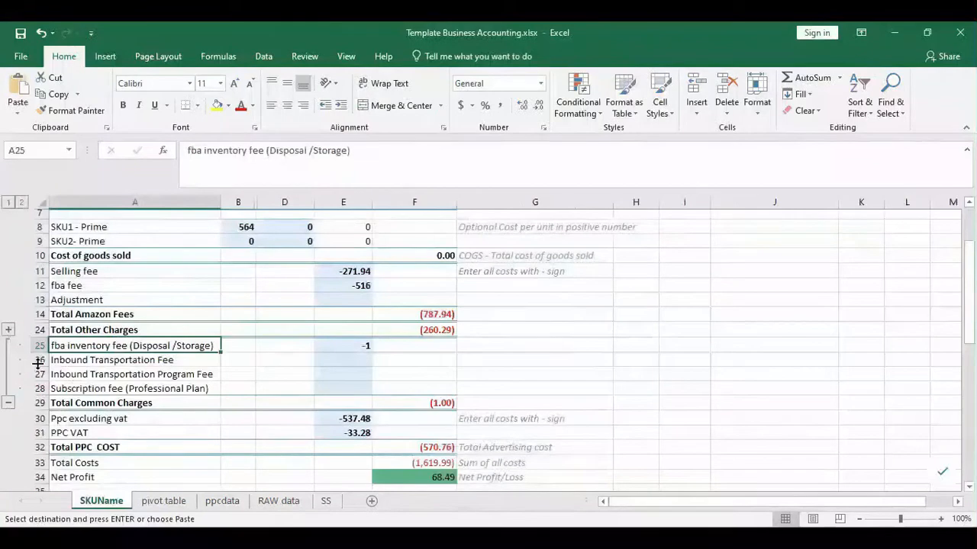
left_click(39, 360)
key("ctrl+shift+plus")
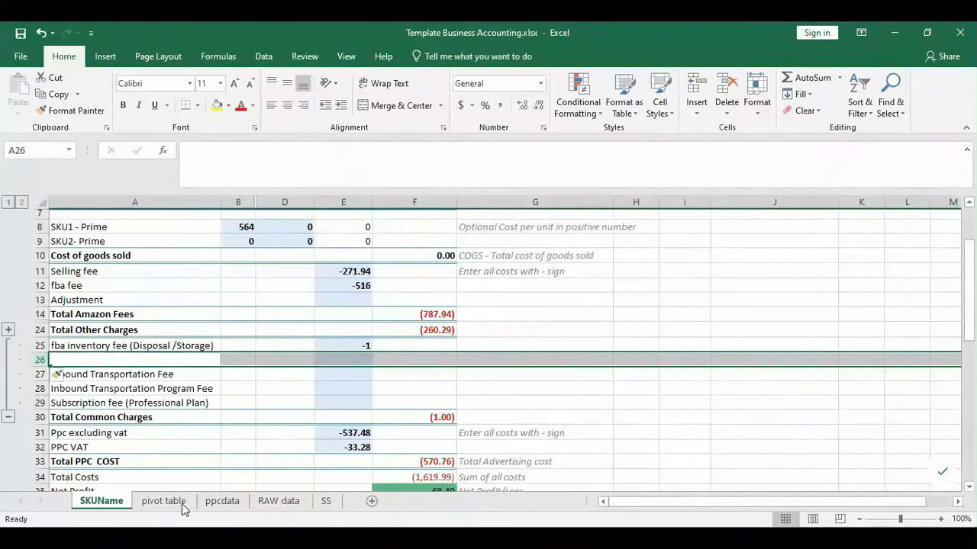
- Paste the Non-subscription Fee Adjustment label into SKUName cell A26
left_click(183, 505)
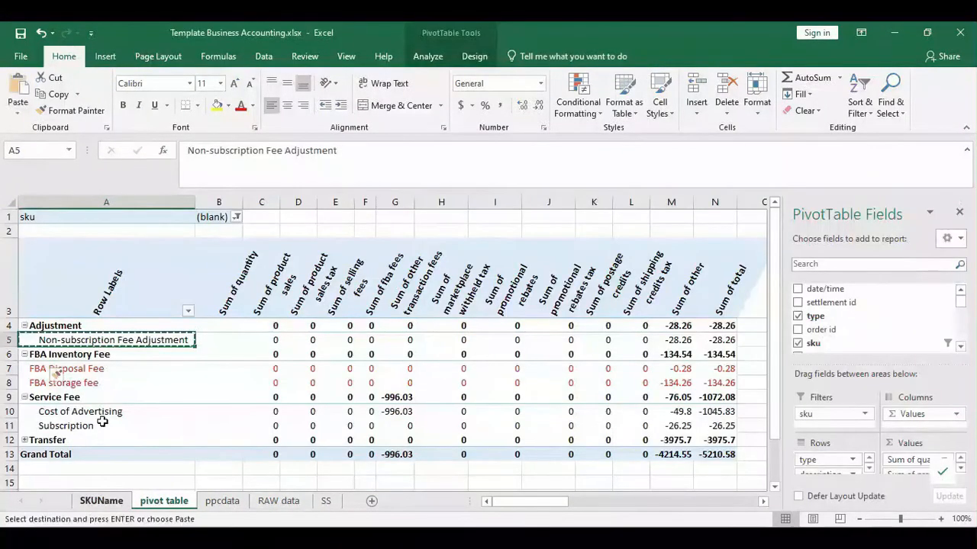
left_click(102, 502)
double_click(87, 360)
left_click(149, 500)
key("ctrl+c")
left_click(103, 502)
key("ctrl+v")
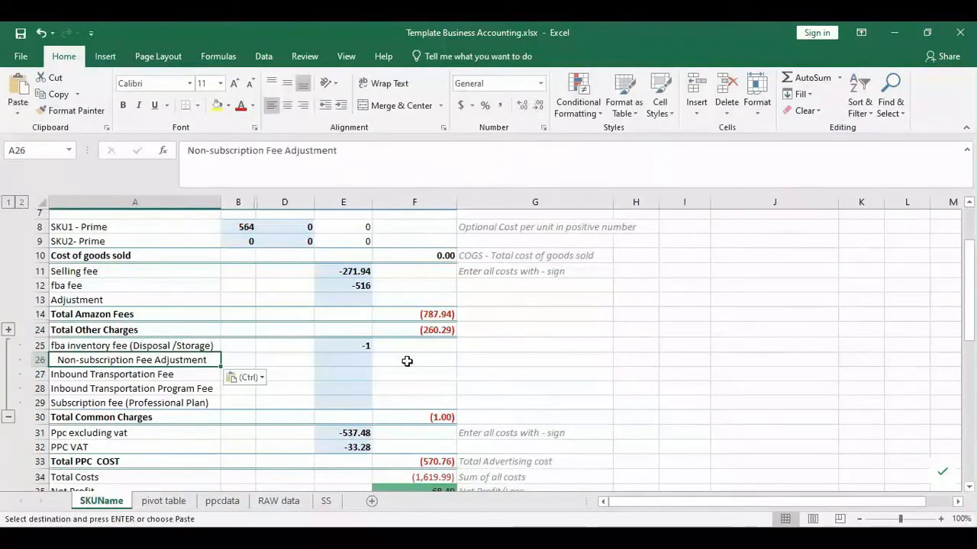
- Copy the -28.26 adjustment total from the pivot for cell E26
left_click(358, 360)
left_click(164, 501)
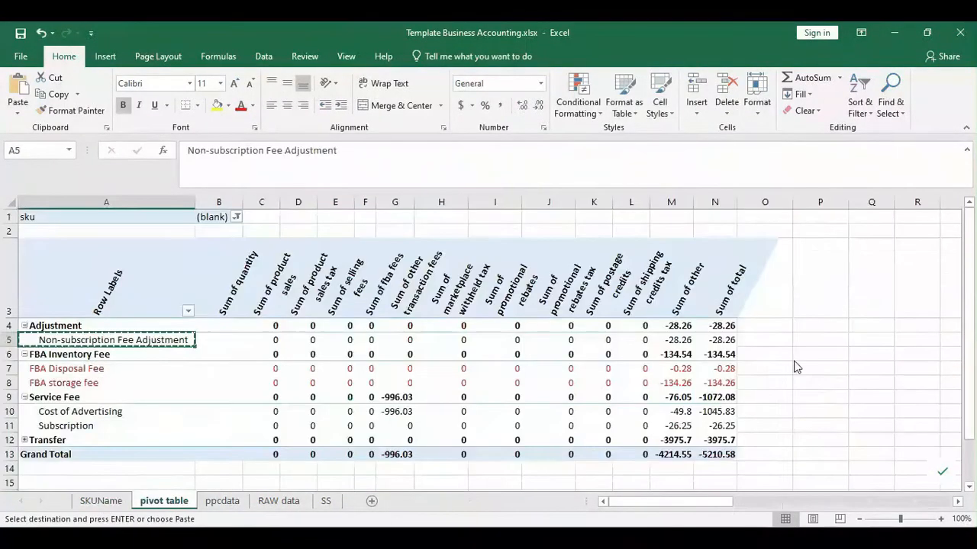
left_click(715, 340)
key("ctrl+c")
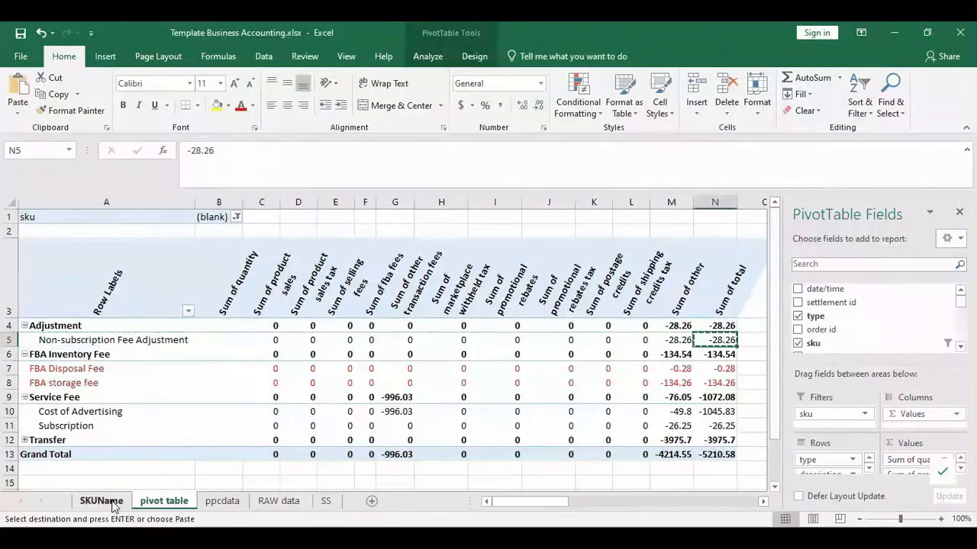
left_click(112, 503)
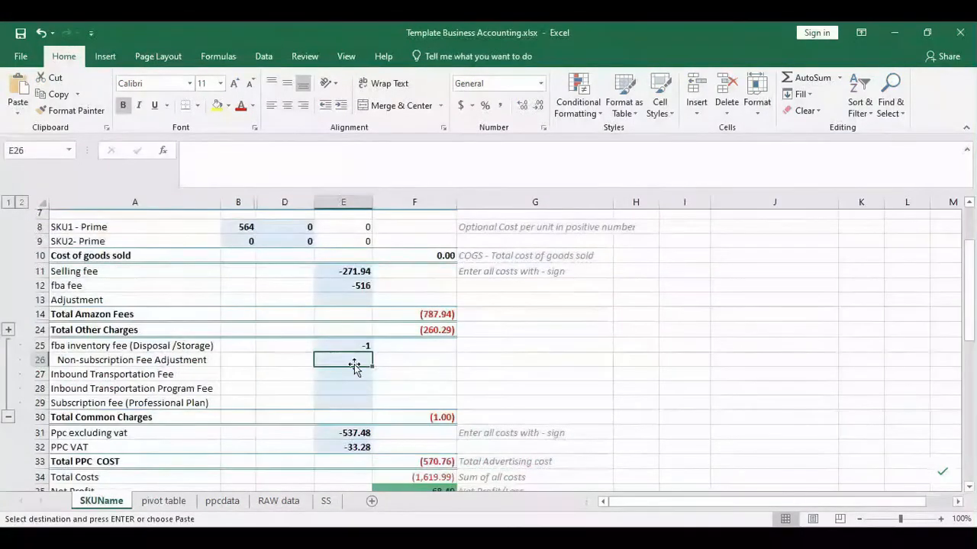
- Link E26 to the pivot table's -28.26 total in N5 and copy that value
left_click(276, 164)
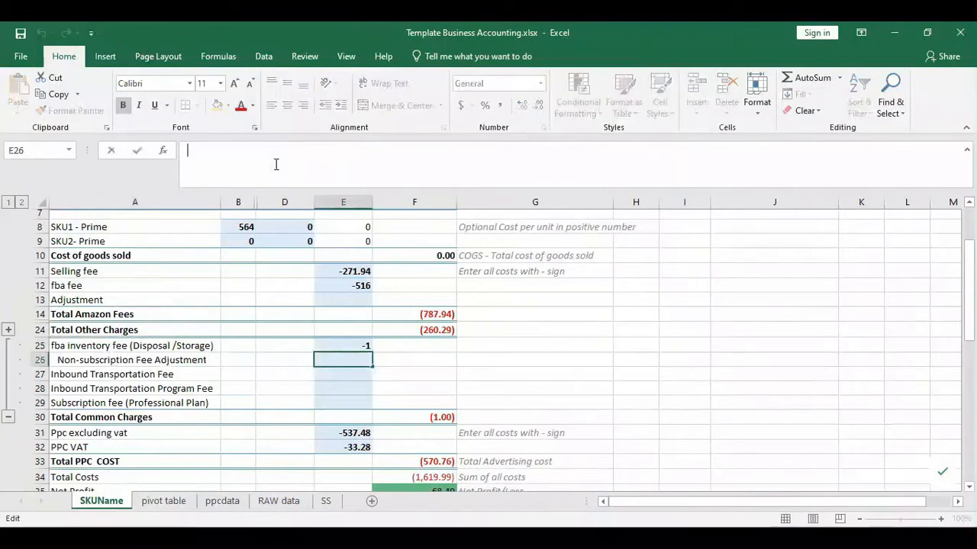
type("=")
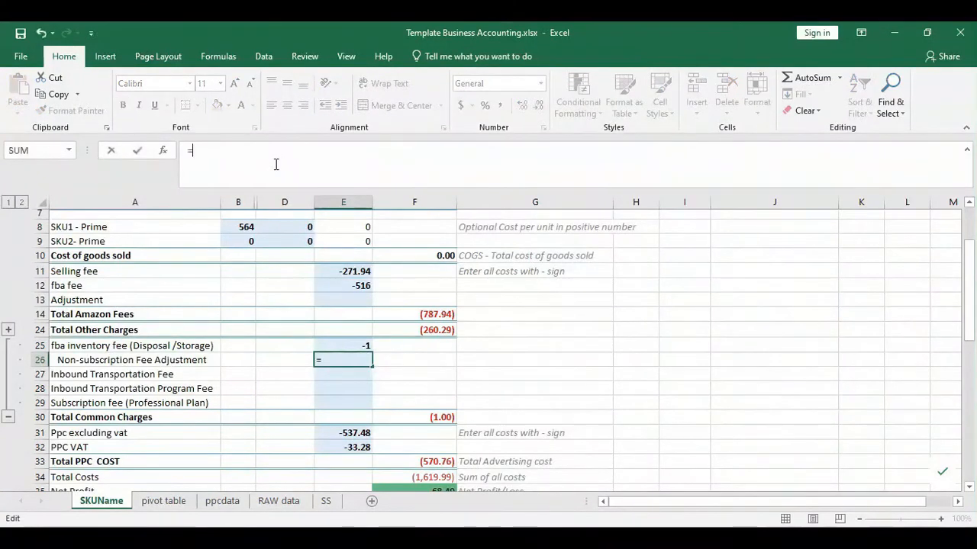
left_click(167, 501)
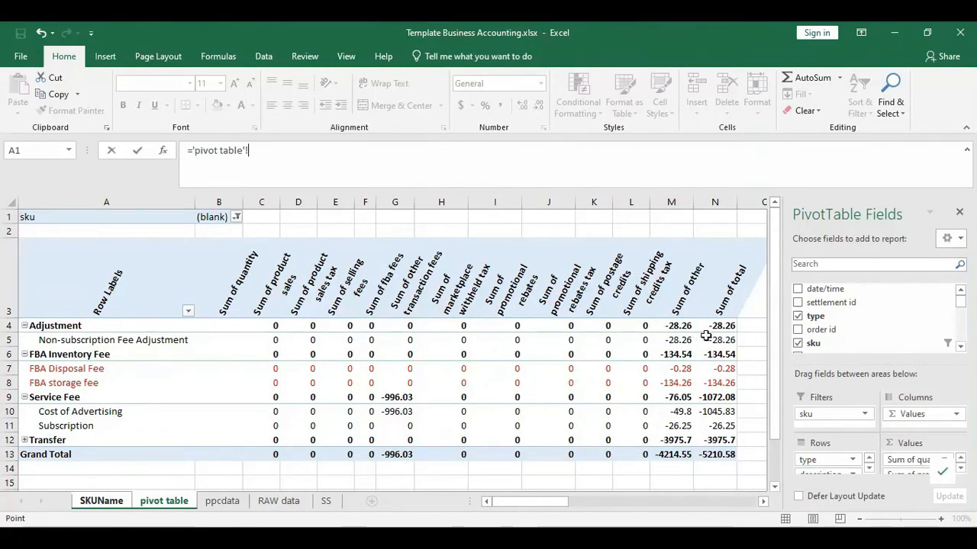
left_click(711, 341)
key("Return")
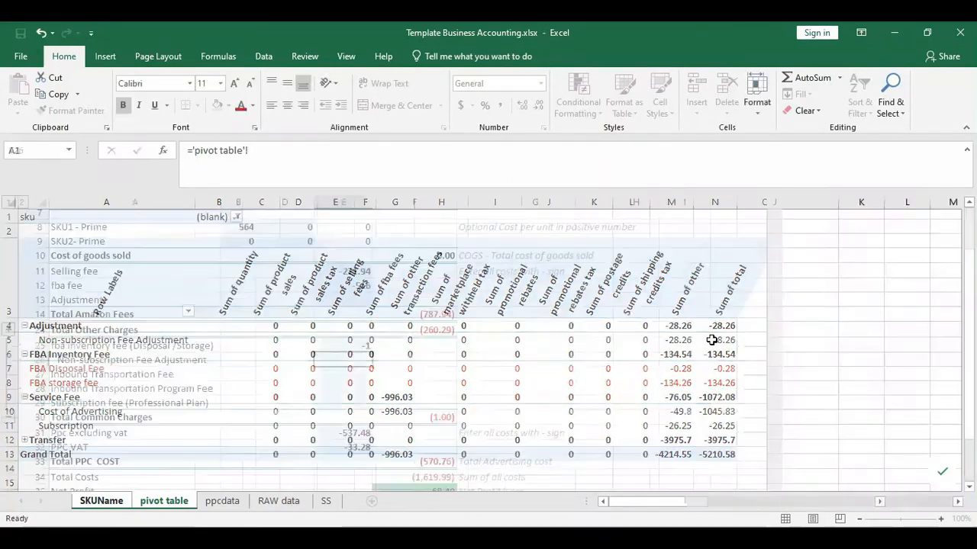
left_click(158, 507)
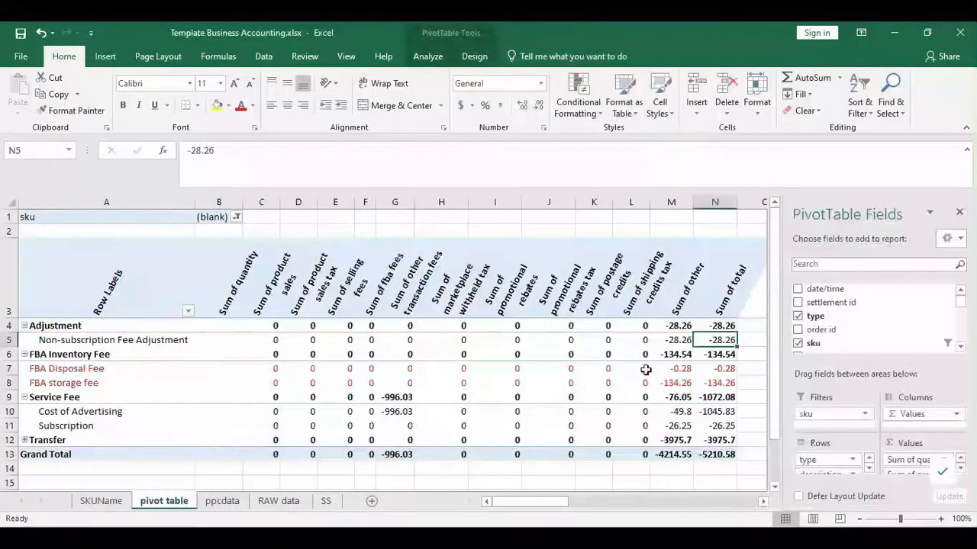
key("ctrl+c")
left_click(101, 500)
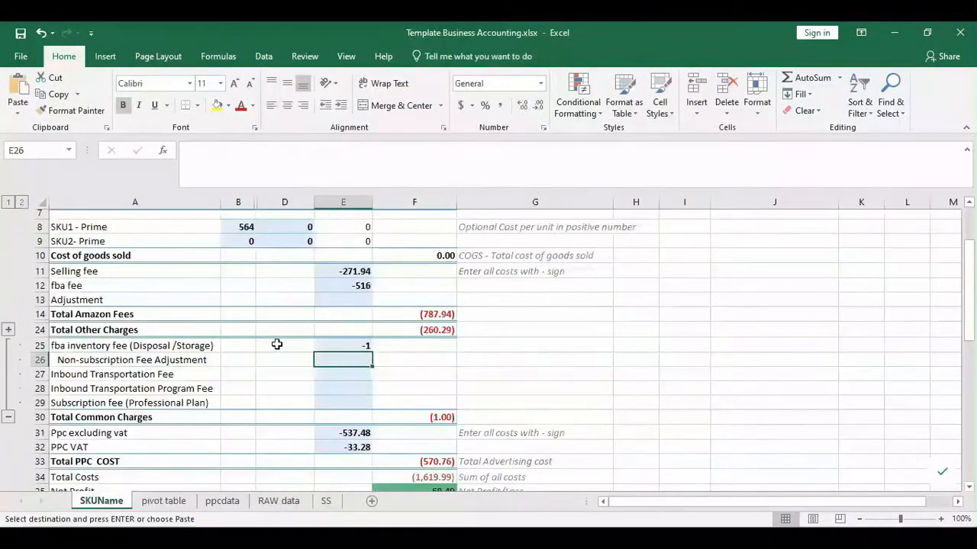
- Re-enter E26 as a formula that halves 28.26
left_click(280, 160)
type("=")
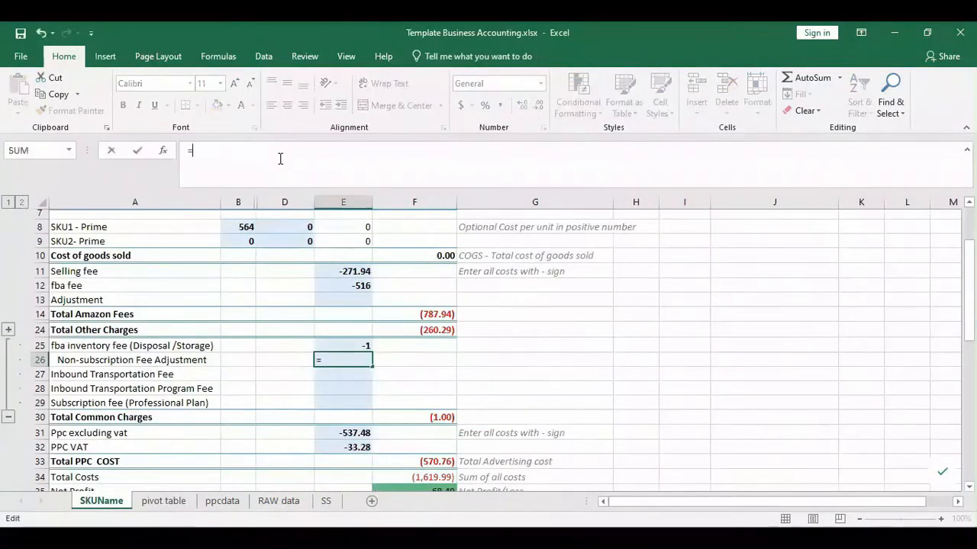
type("28")
key("Return")
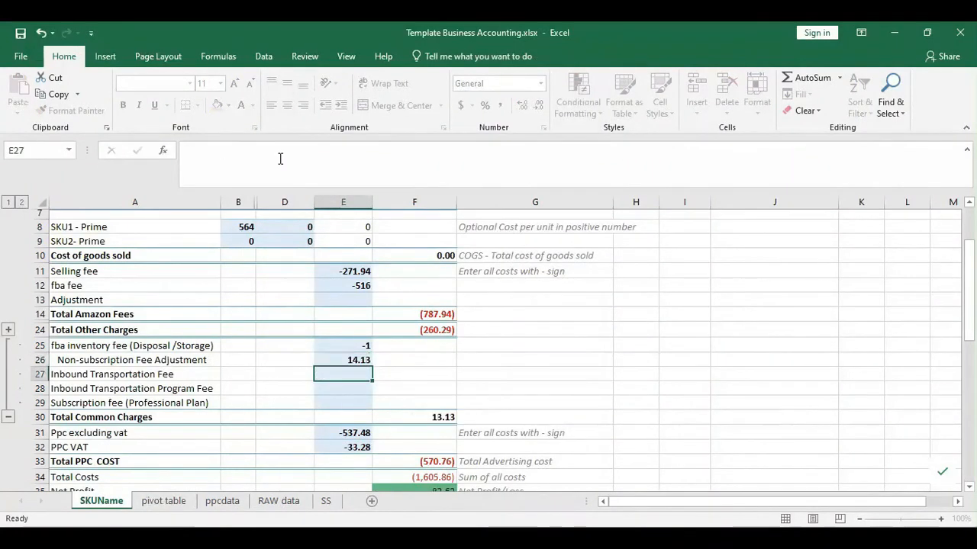
key("Up")
key("Home")
key("Right")
key("Right")
key("Right")
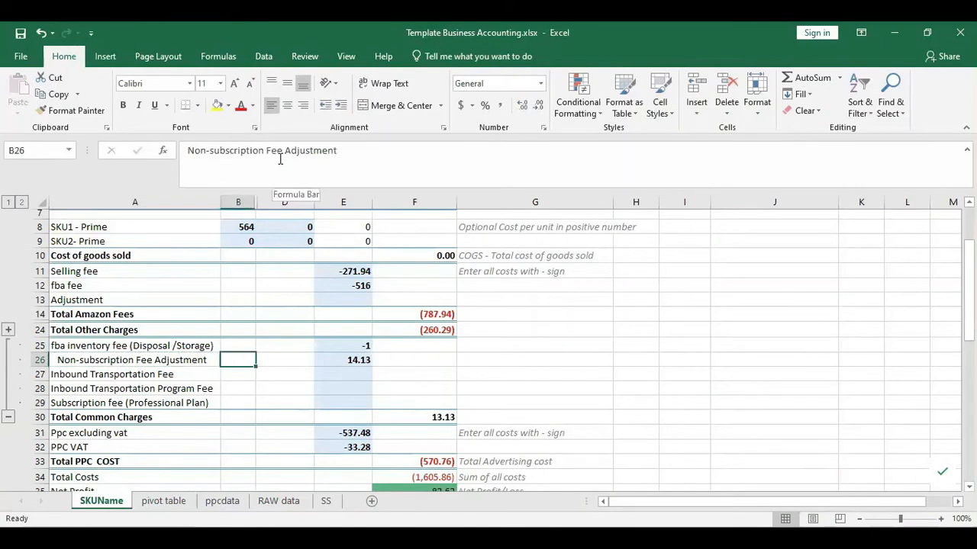
key("Left")
key("Right")
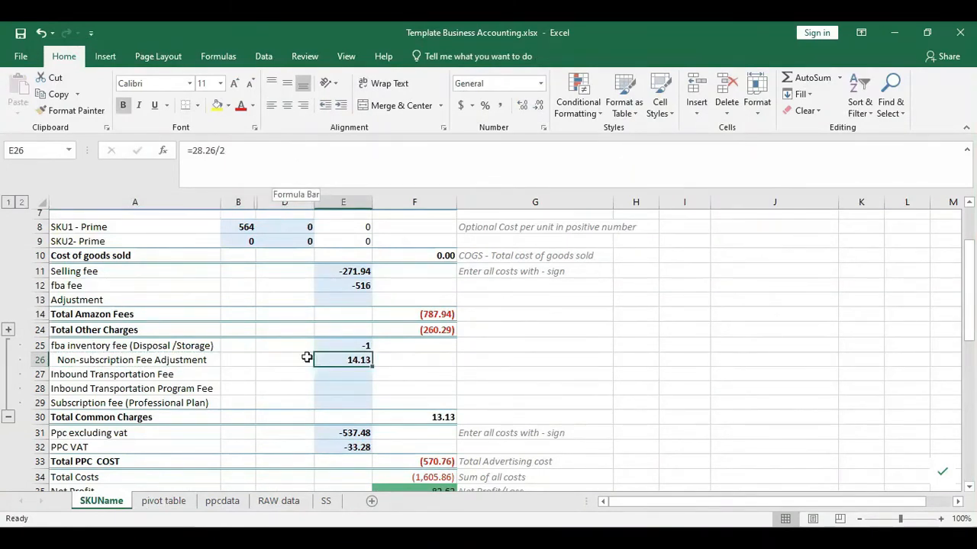
- Make the E26 formula negative so the Non-subscription Fee Adjustment reads -14.13
left_click(276, 157)
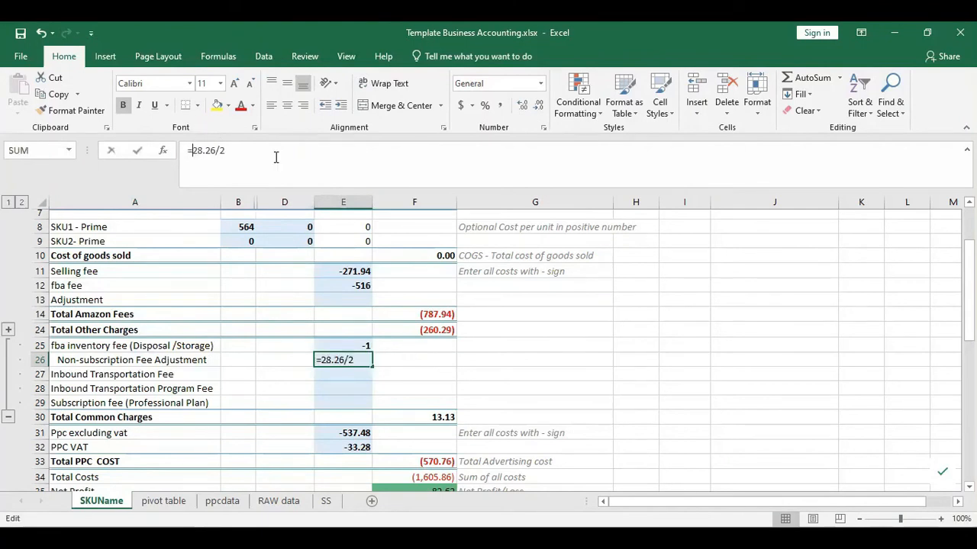
type("-")
key("Return")
key("Up")
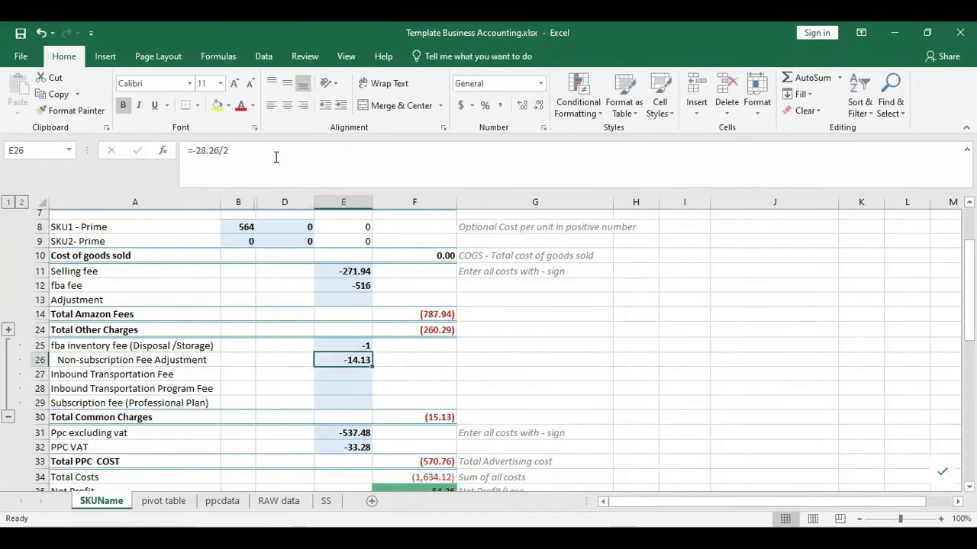
key("Left")
key("Left")
key("Left")
key("Up")
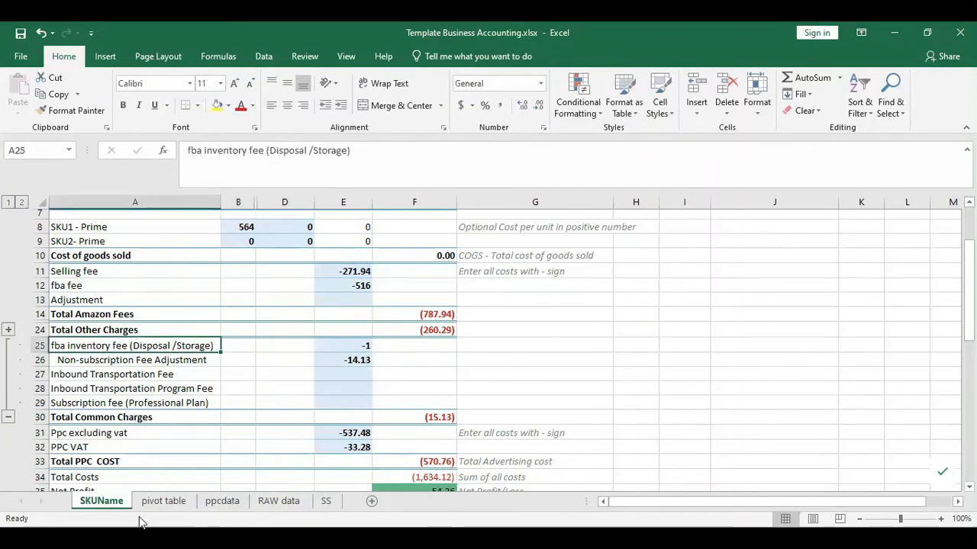
left_click(158, 504)
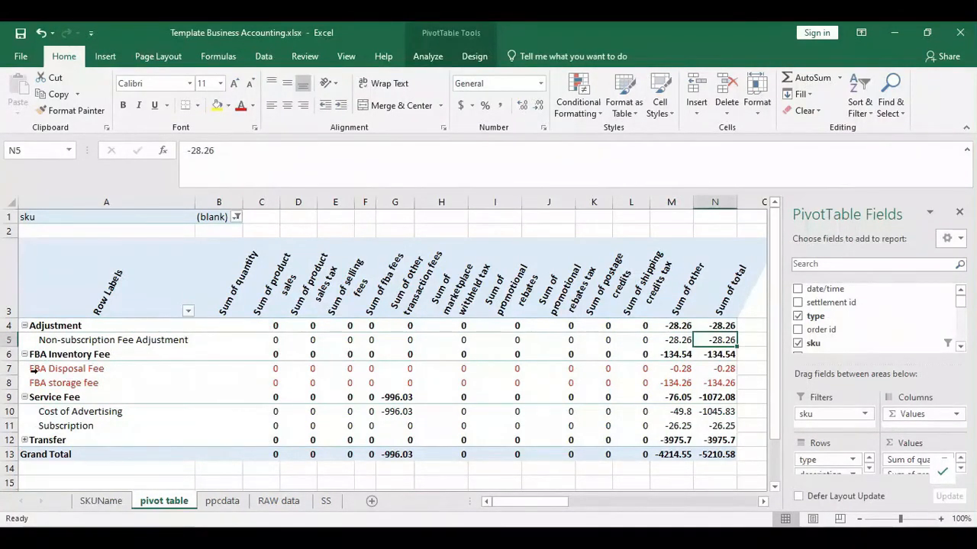
- Select the FBA Disposal Fee and FBA storage fee rows in the pivot table
left_click_drag(65, 369, 105, 387)
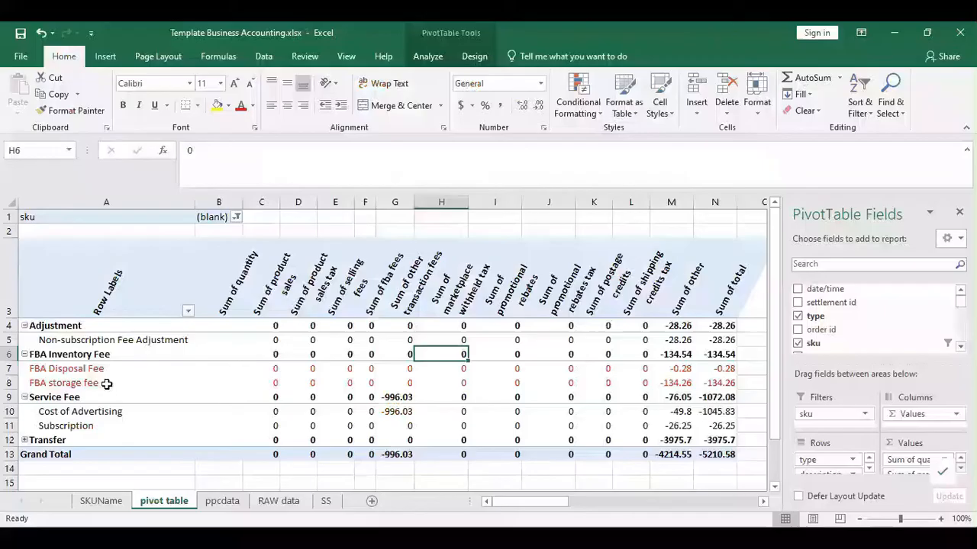
left_click_drag(35, 382, 781, 384)
left_click(551, 382)
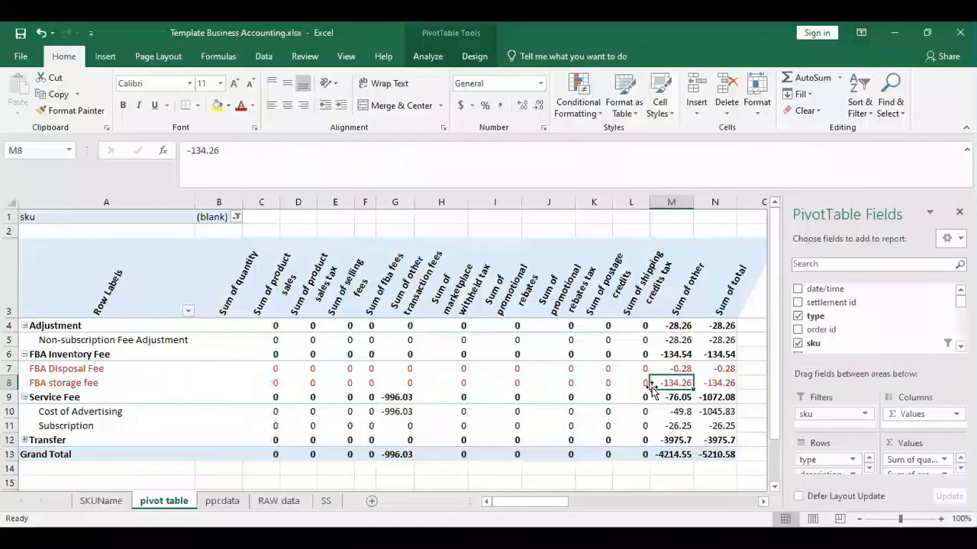
key("Right")
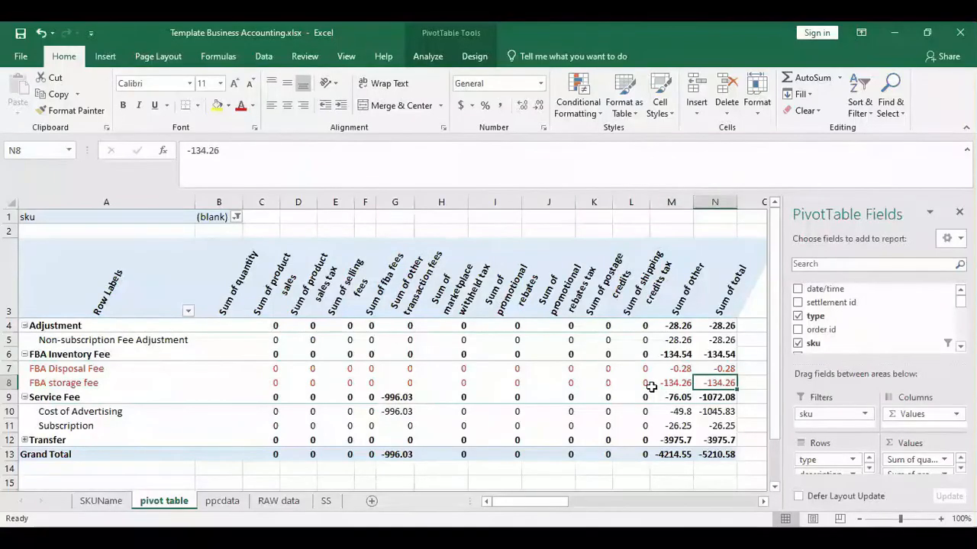
mouse_move(713, 385)
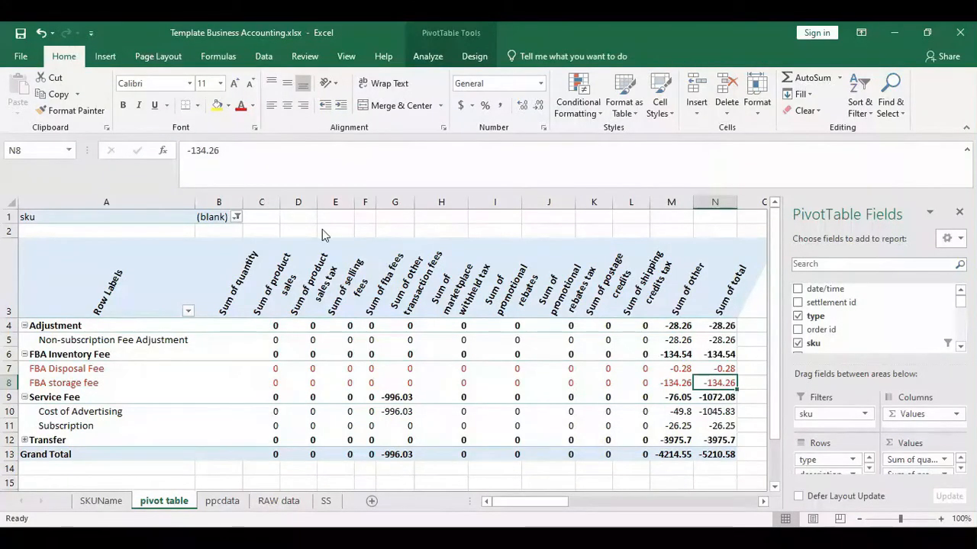
key("alt+Tab")
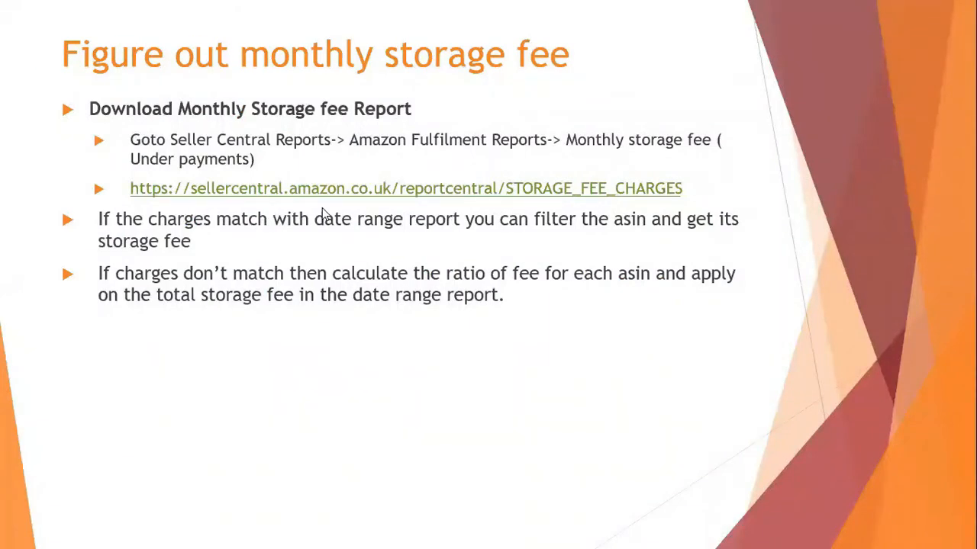
- Select the estimated monthly storage fee column from U2 down to total 135.90 over 143 rows
key("alt+Tab")
key("Right")
key("Right")
key("Right")
key("Right")
key("Right")
key("Right")
key("Right")
key("Right")
key("Right")
key("Right")
key("Right")
key("Right")
key("Right")
key("Right")
key("Right")
key("Right")
key("Right")
key("Right")
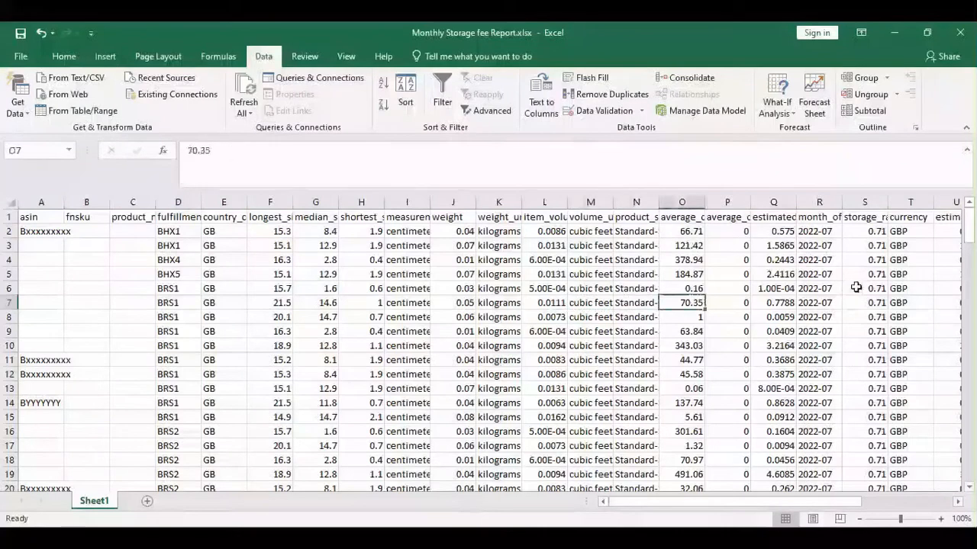
key("ctrl+Up")
key("Right")
key("Right")
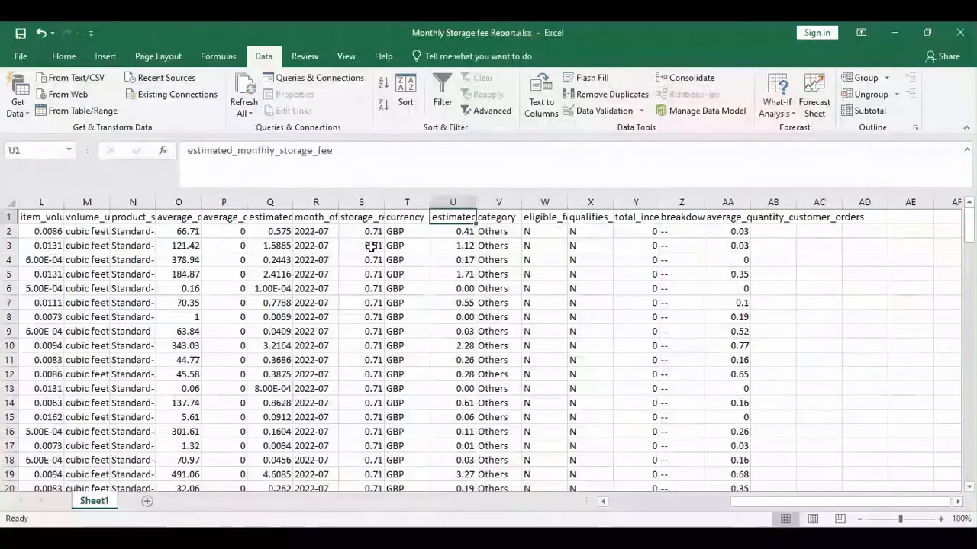
key("Down")
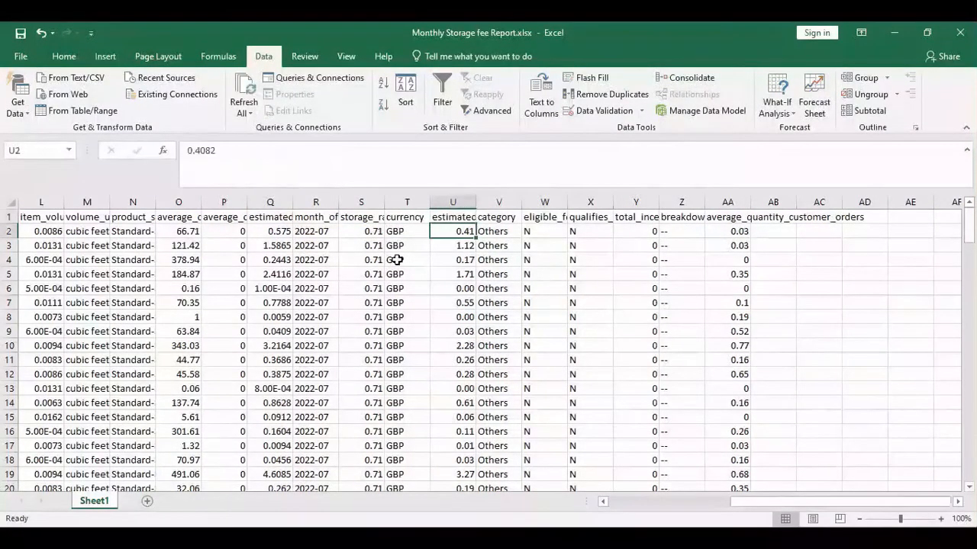
key("ctrl+shift+Down")
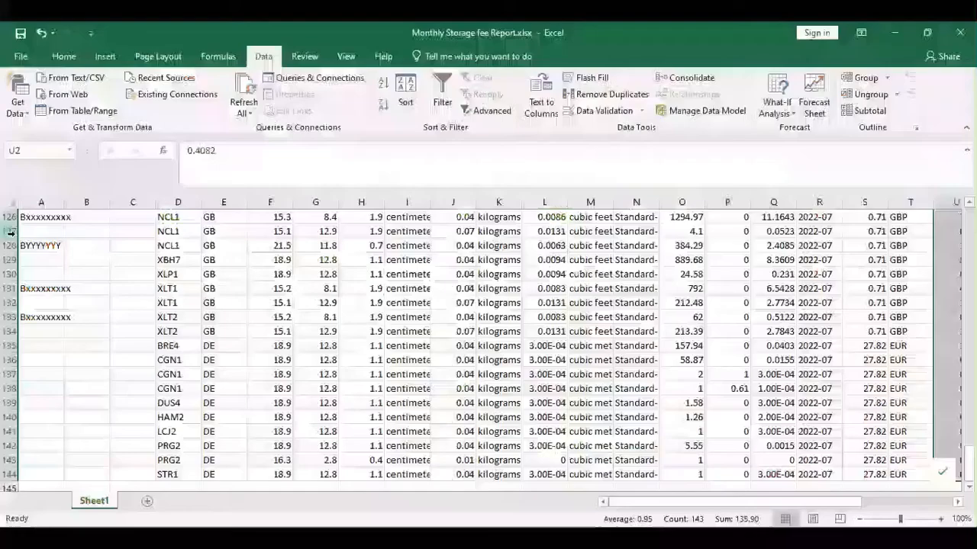
scroll(40, 283, "up", 3)
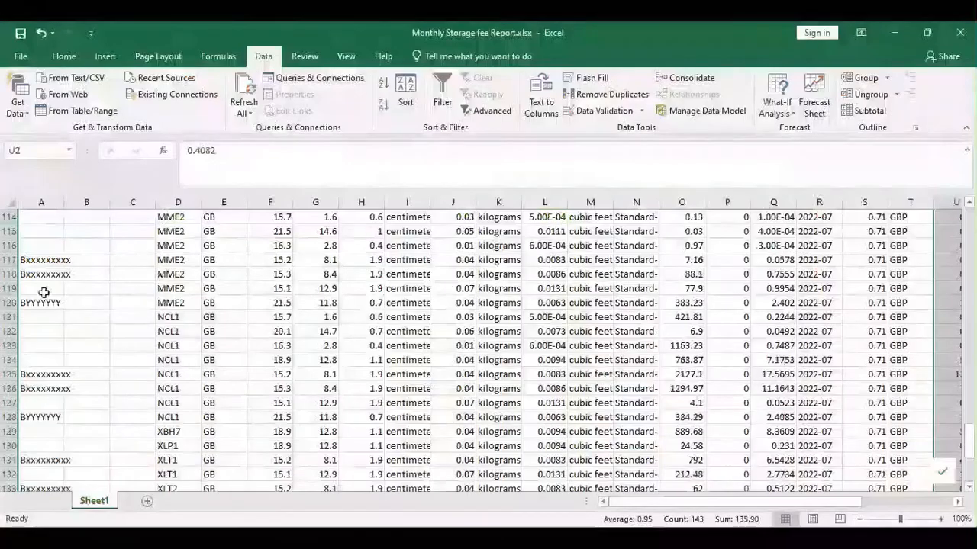
scroll(41, 282, "up", 6)
scroll(41, 283, "up", 11)
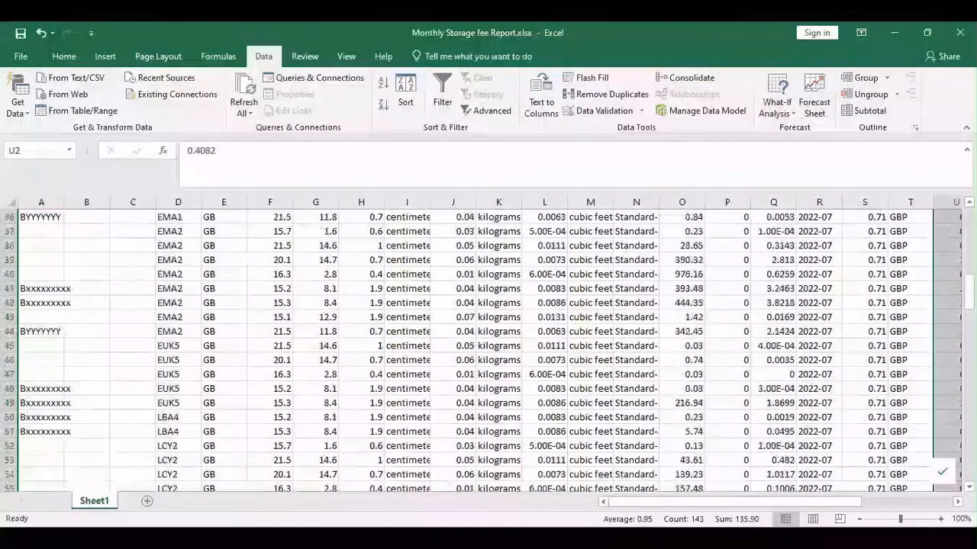
left_click_drag(969, 303, 968, 219)
left_click(42, 233)
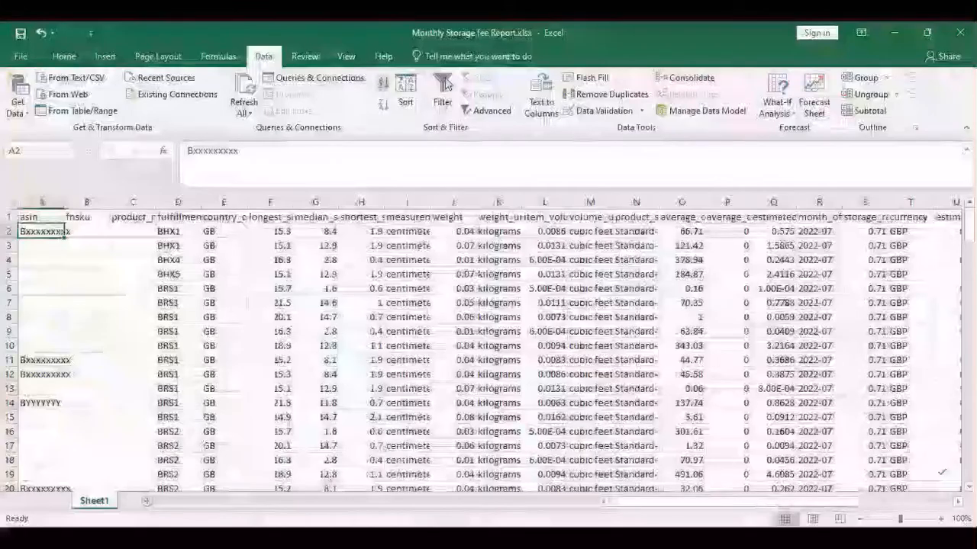
- Filter the storage fee report to show only the first listed asin
left_click(442, 92)
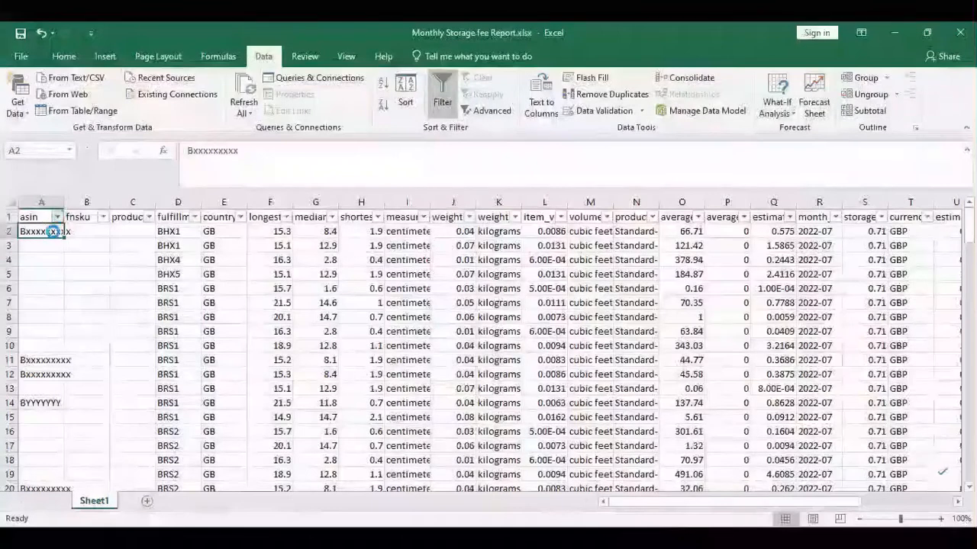
left_click(57, 217)
left_click(46, 356)
left_click(46, 367)
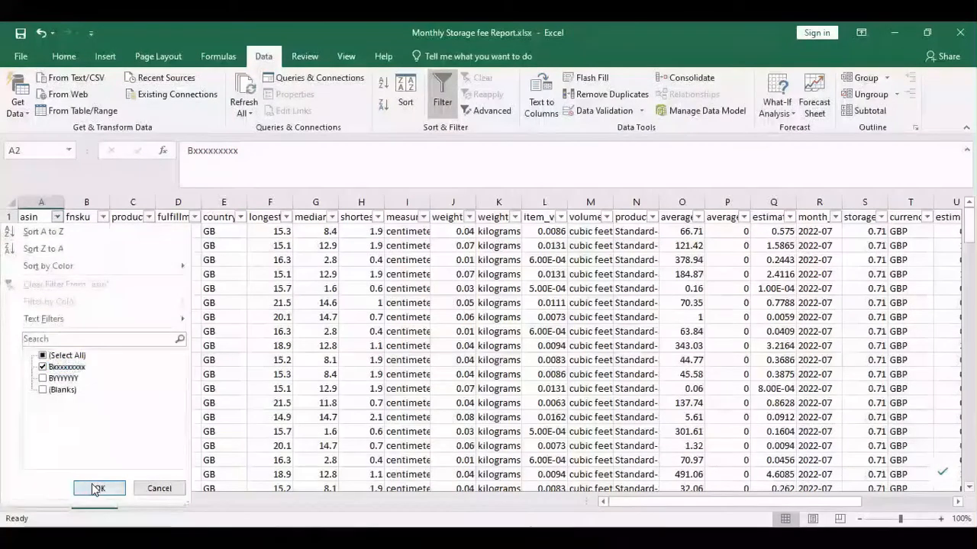
left_click(100, 489)
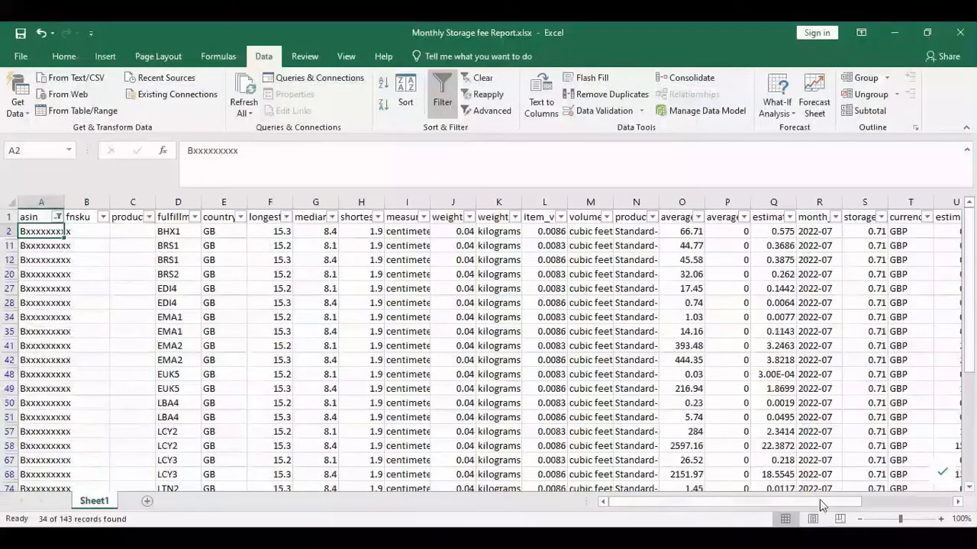
- Total the filtered storage fee values and enter 66.79 in U147
scroll(907, 502, "right", 3)
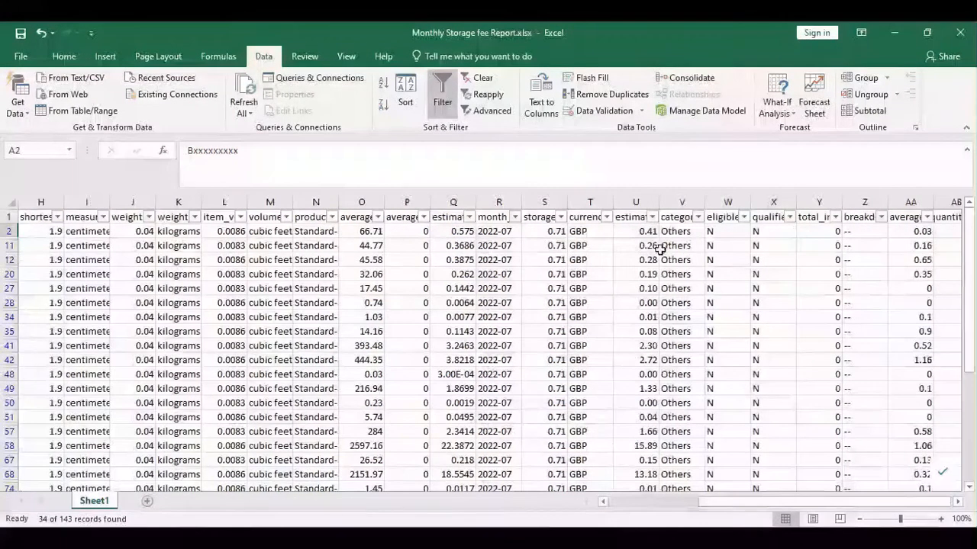
left_click(645, 232)
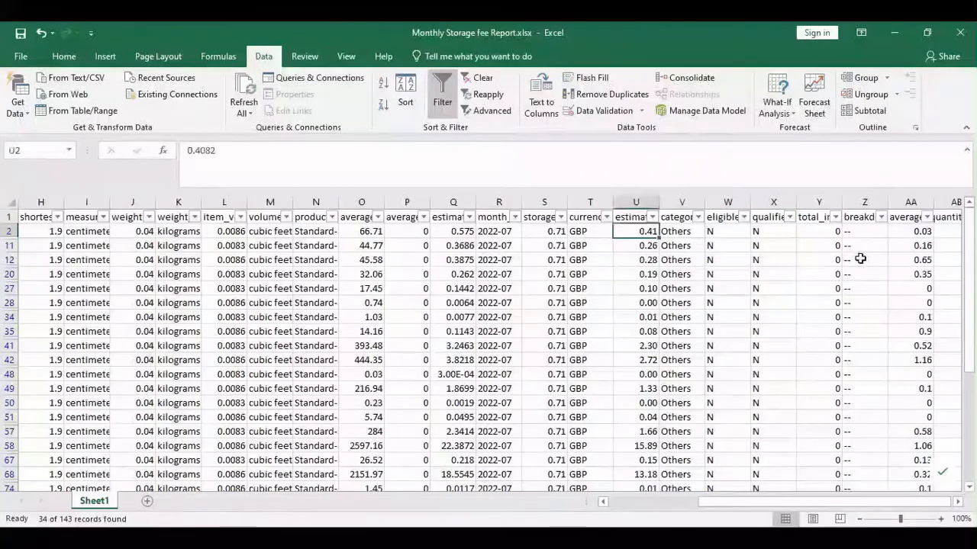
key("ctrl+shift+Down")
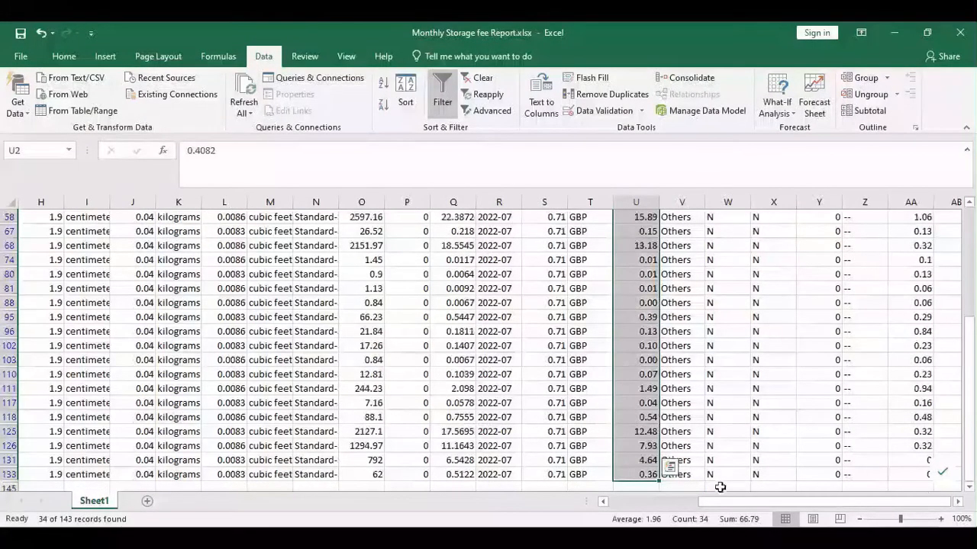
scroll(673, 464, "down", 1)
left_click(675, 463)
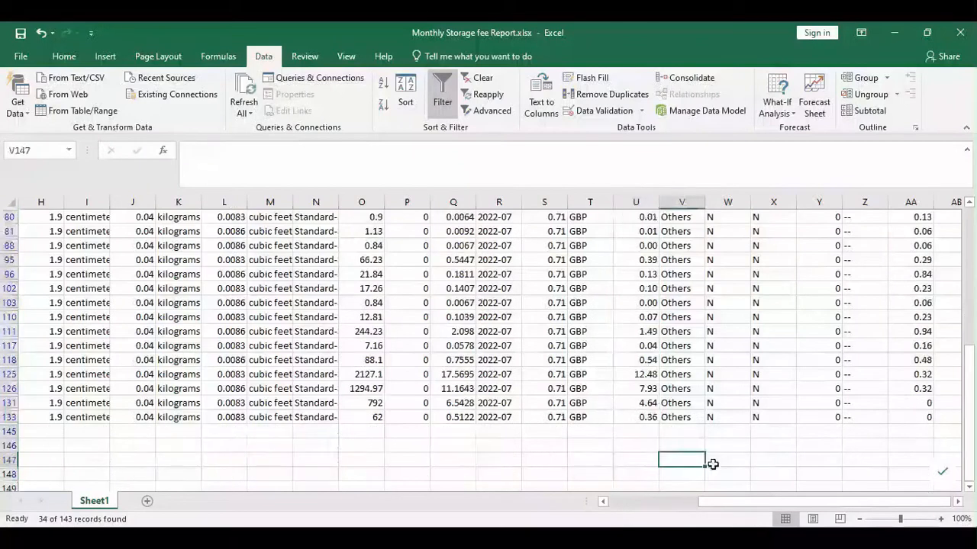
key("Left")
type("666")
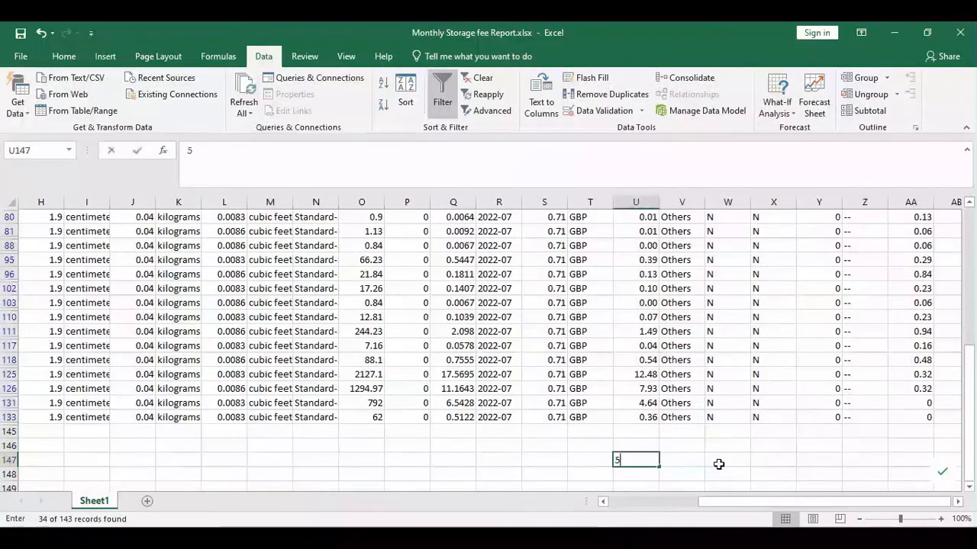
key("BackSpace")
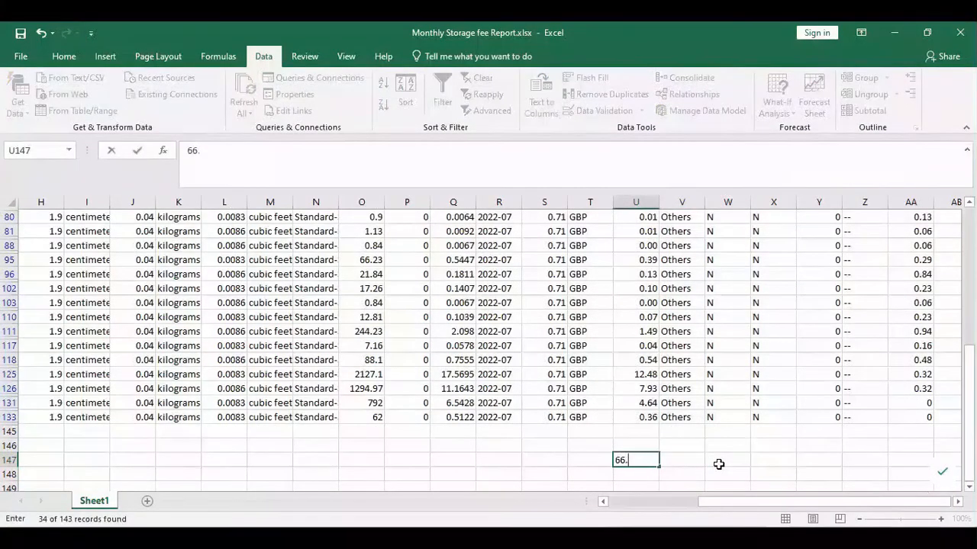
type(".79")
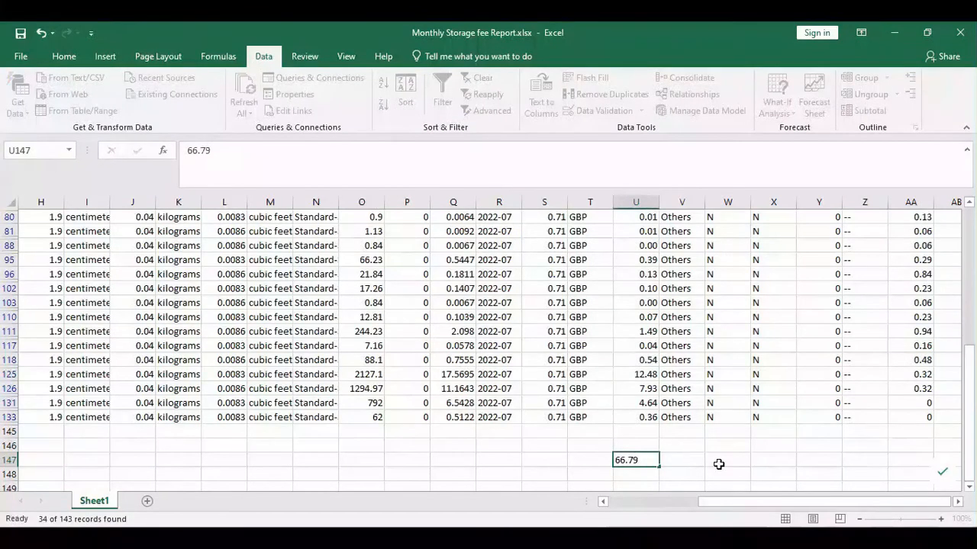
key("Return")
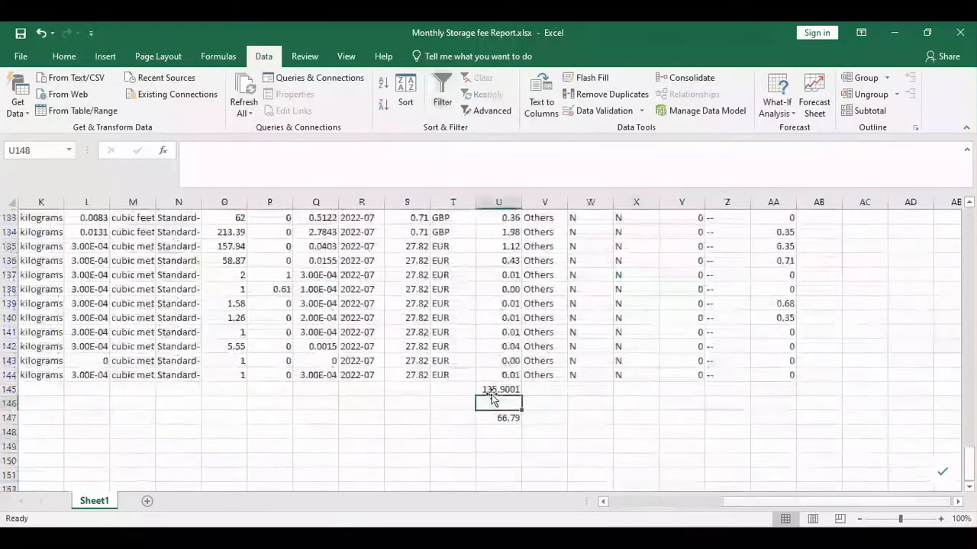
scroll(493, 400, "down", 1)
- Enter =U147/U145 in U150 and format it as a percentage, showing 49%
left_click(495, 440)
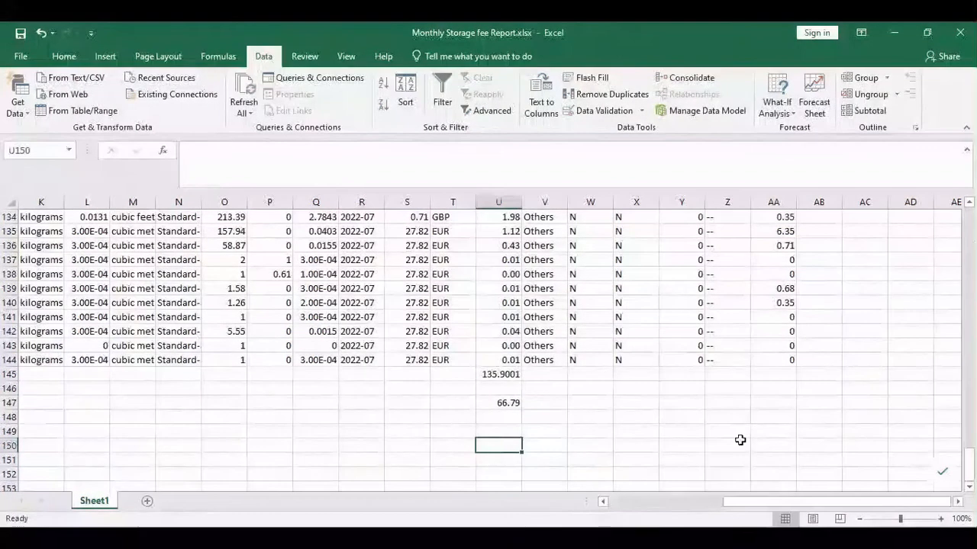
type("=")
key("Up")
key("Up")
key("Up")
type("/")
key("Up")
key("Up")
key("Up")
key("Up")
key("Up")
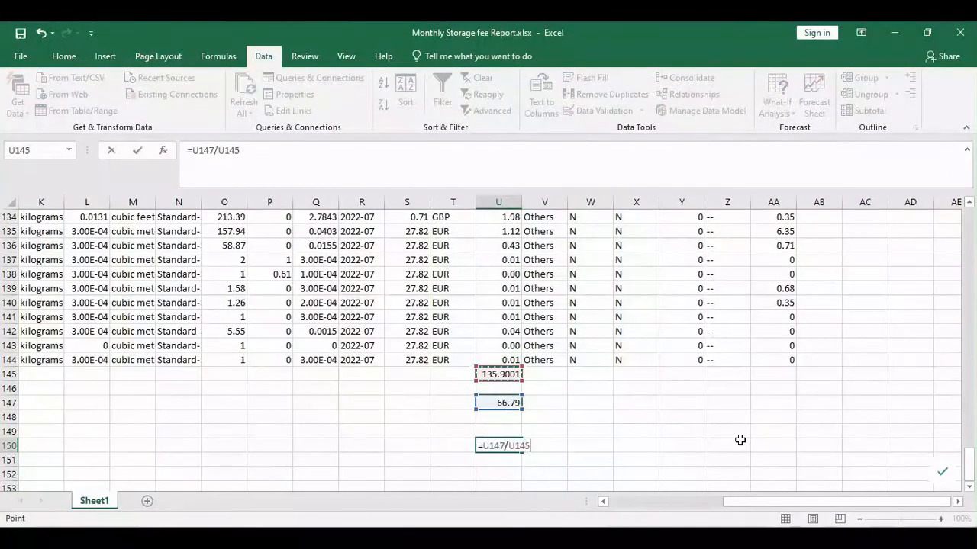
key("Return")
key("Up")
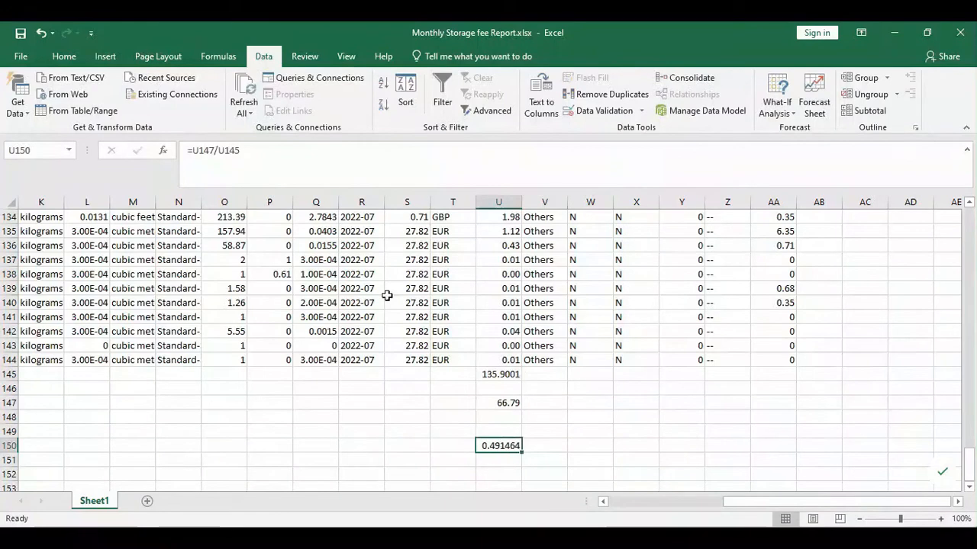
left_click(64, 57)
left_click(485, 105)
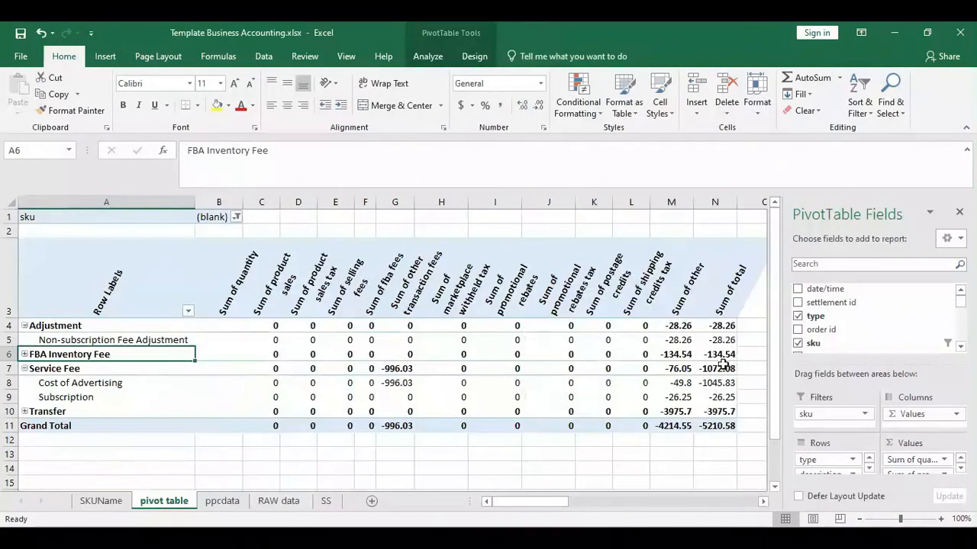
- Set the fba inventory fee in E25 to =-134.54*0.49, giving -65.9246
left_click(723, 356)
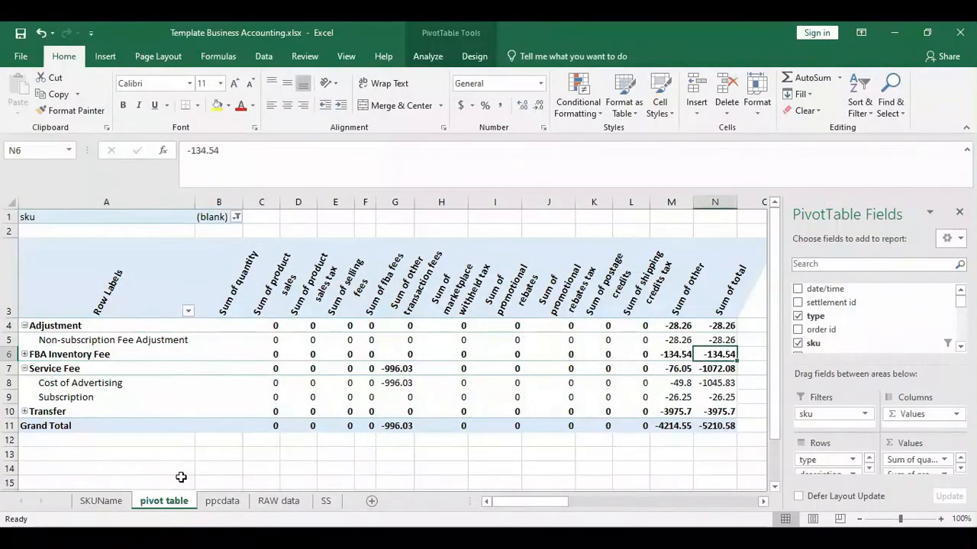
left_click(87, 501)
left_click(342, 346)
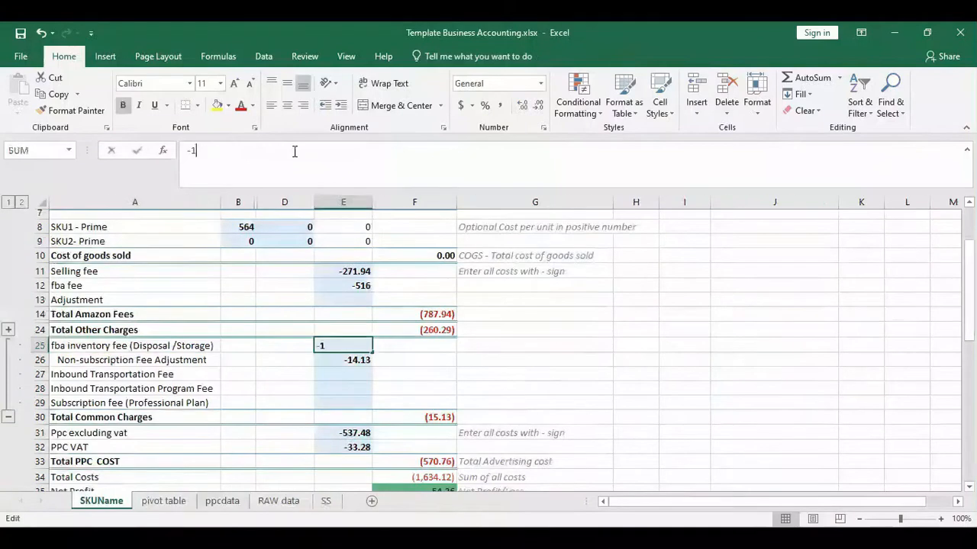
left_click(294, 150)
key("BackSpace")
key("BackSpace")
type("=-134.54")
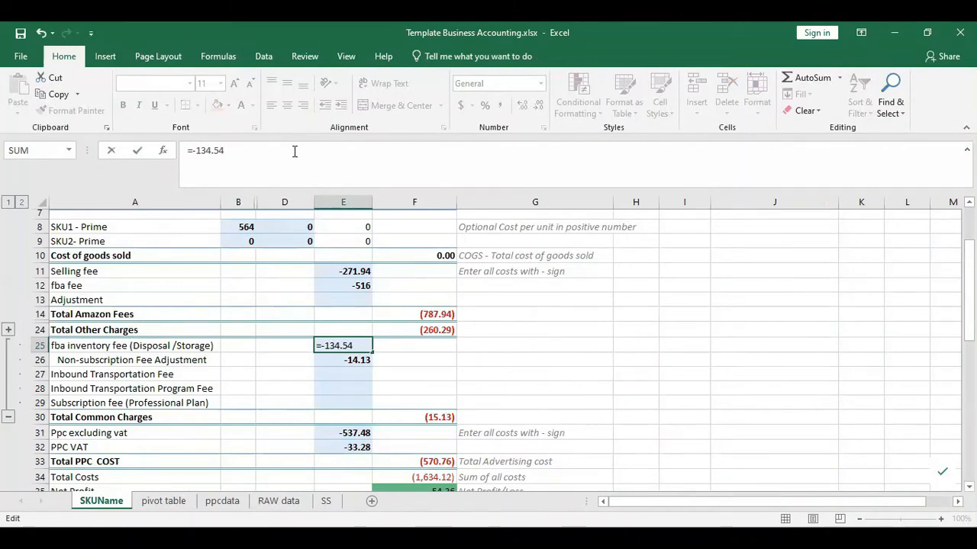
type("*.498")
key("BackSpace")
key("Return")
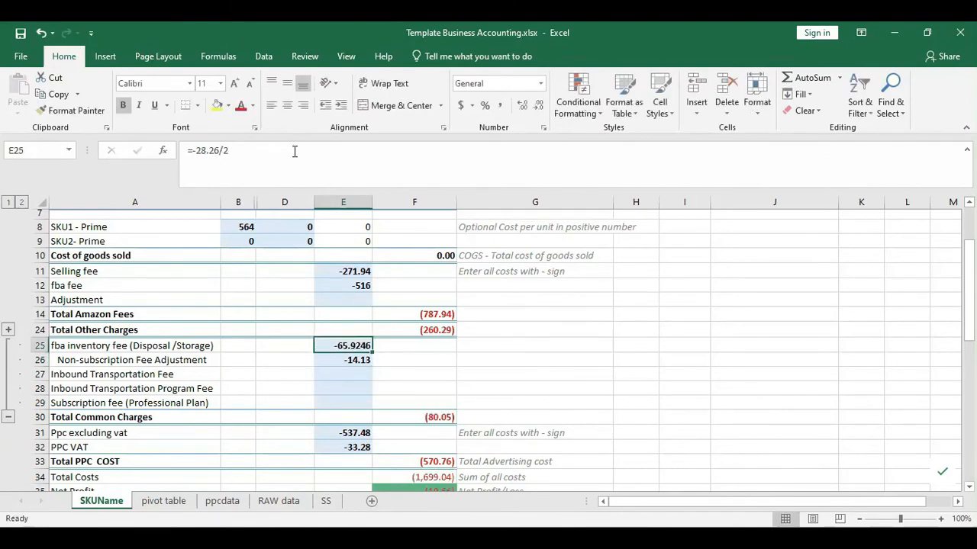
key("Home")
key("Right")
key("Right")
key("Right")
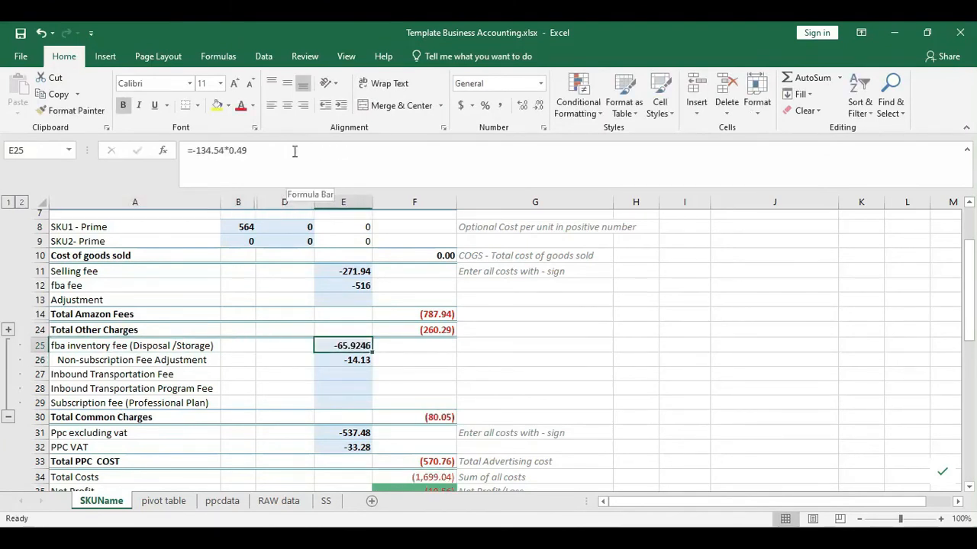
key("Home")
key("Right")
key("Right")
key("Right")
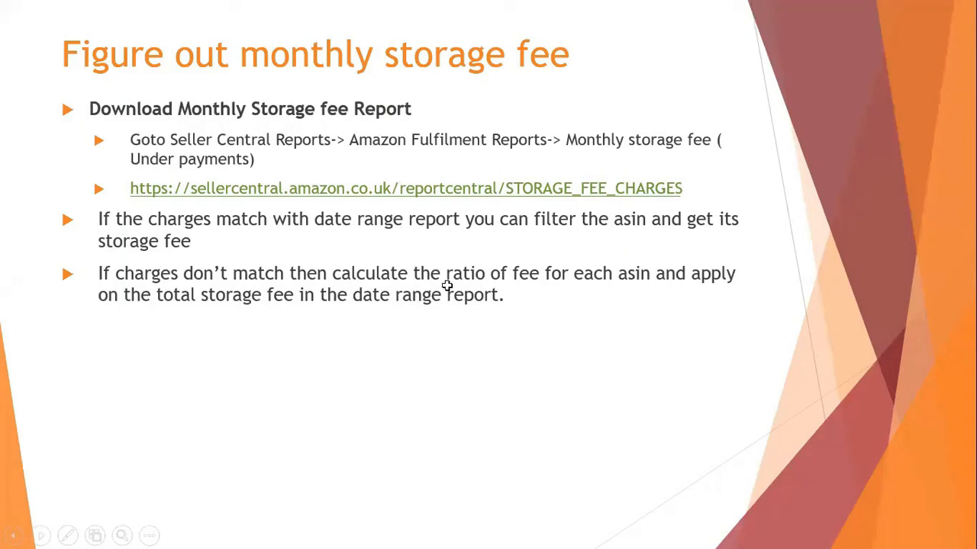
- Copy the -26.25 Subscription total from N9 in the pivot table
key("alt+Tab")
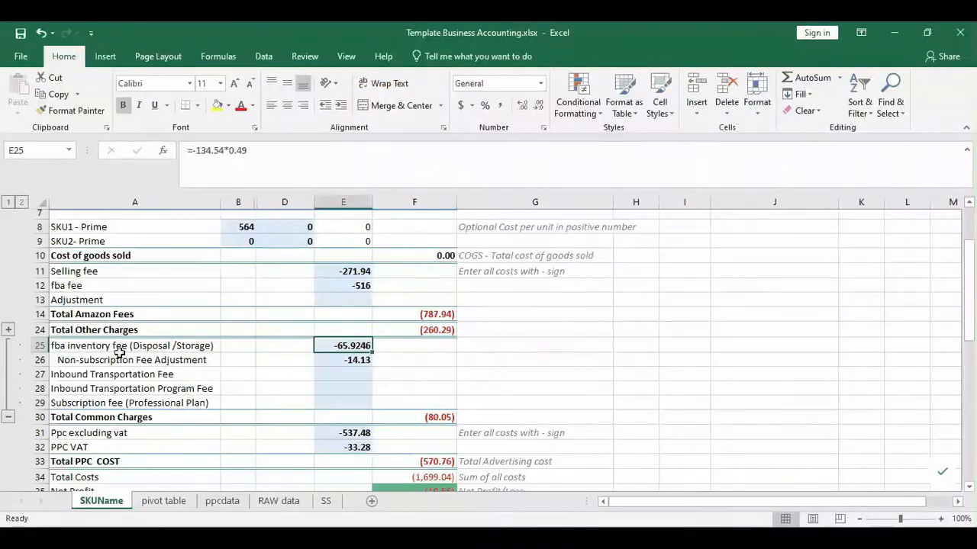
key("ctrl+Page_Down")
left_click_drag(72, 381, 720, 383)
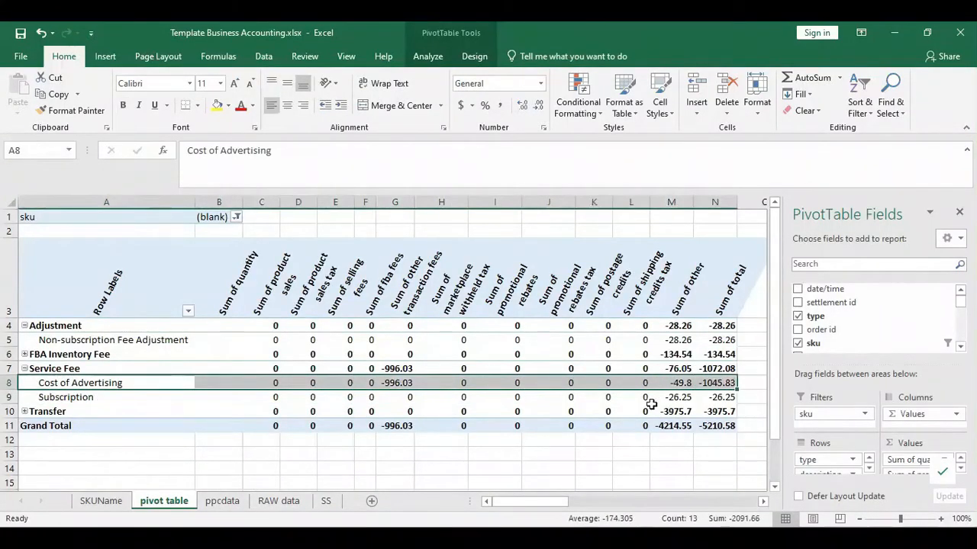
left_click_drag(55, 401, 727, 403)
left_click(727, 402)
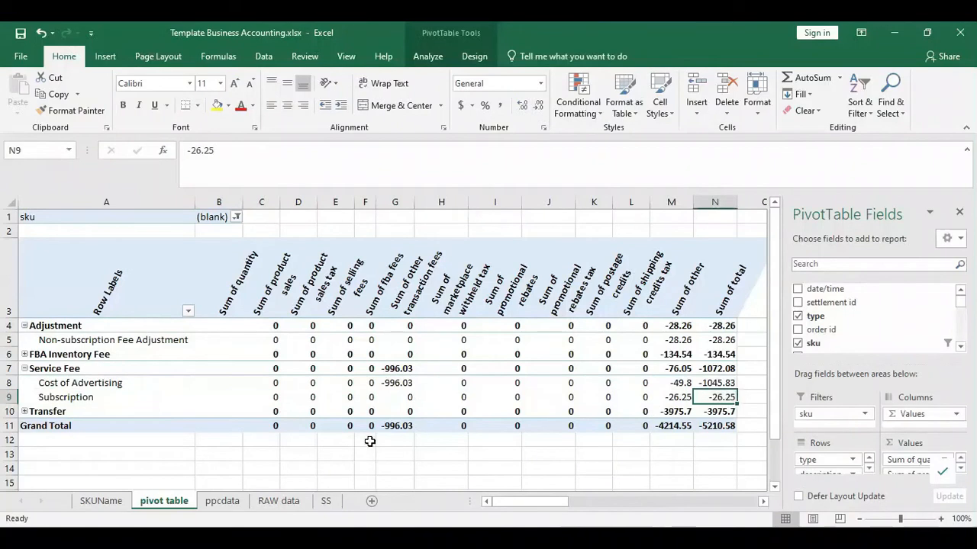
key("ctrl+c")
left_click(111, 503)
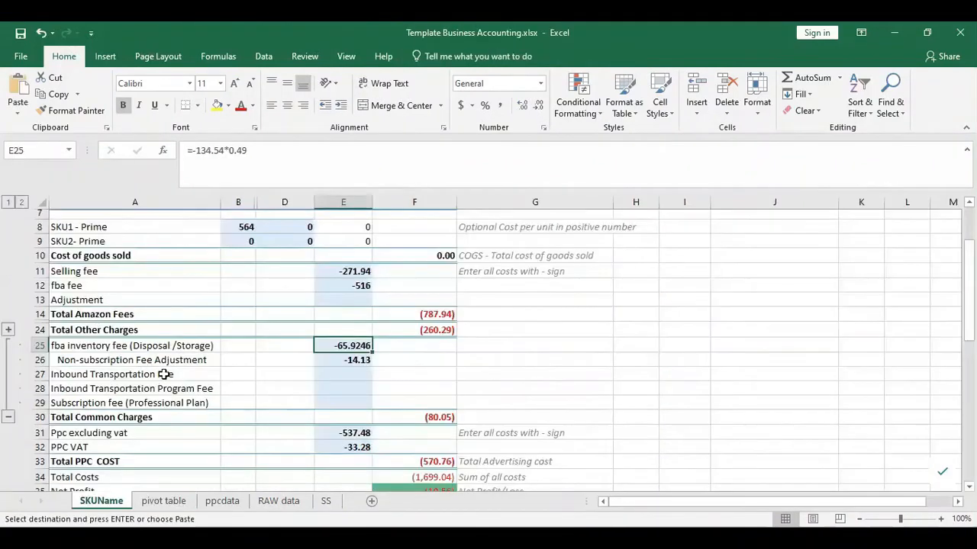
- Start a formula in E29 for the Subscription fee (Professional Plan)
left_click(341, 405)
left_click(247, 164)
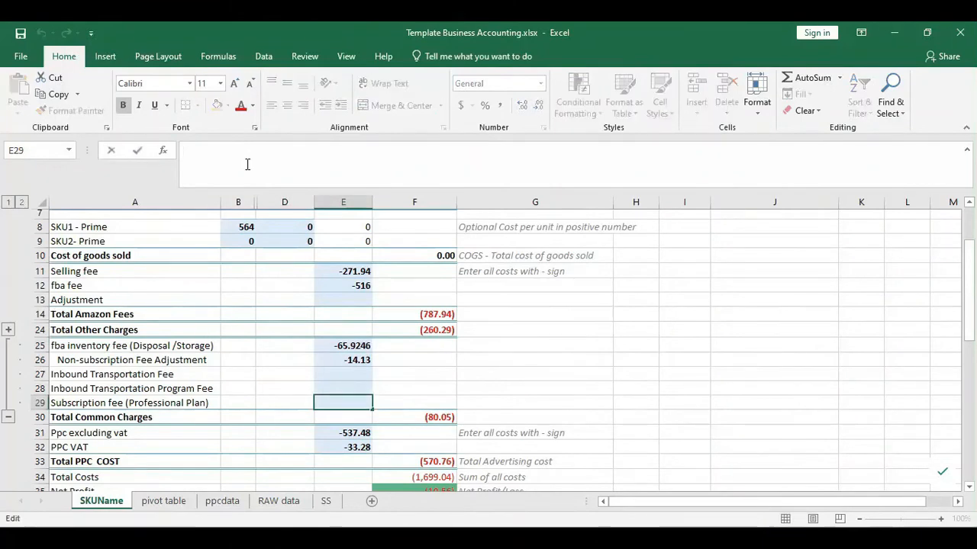
type("=")
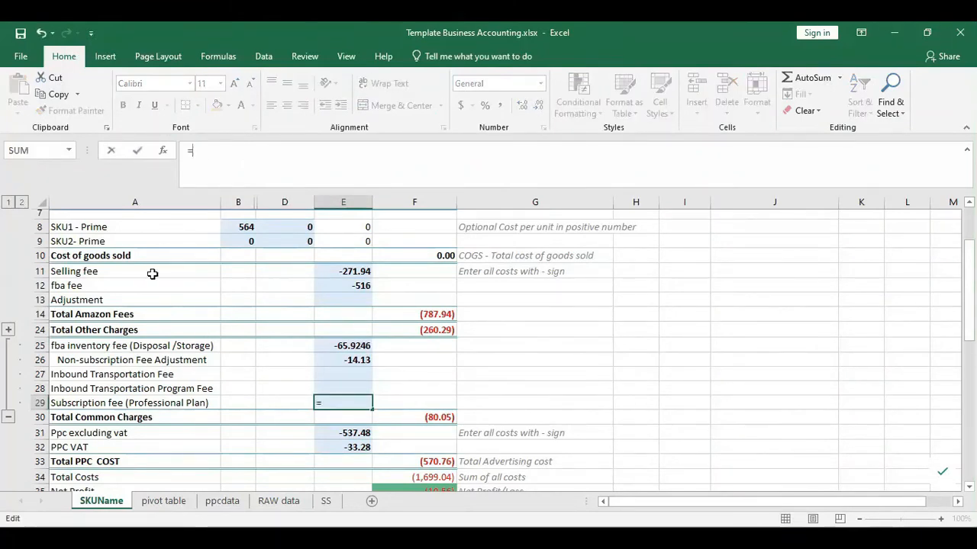
left_click(154, 502)
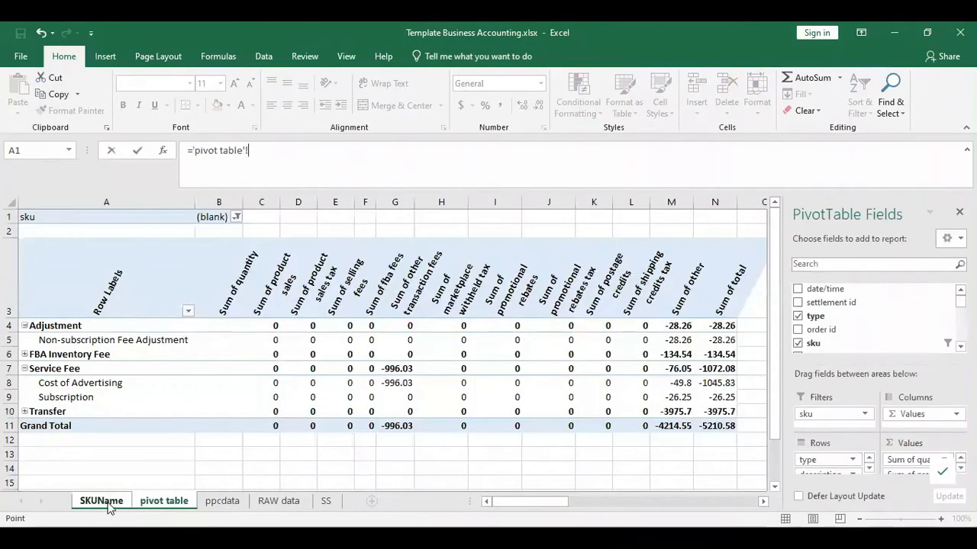
left_click(101, 503)
- Change E29 to =-26.25/2, giving -13.125 and Total Common Charges of (93.18)
left_click(246, 146)
key("BackSpace")
key("BackSpace")
key("BackSpace")
key("BackSpace")
key("BackSpace")
key("BackSpace")
key("BackSpace")
key("BackSpace")
type("-26.26")
key("BackSpace")
type("5/2")
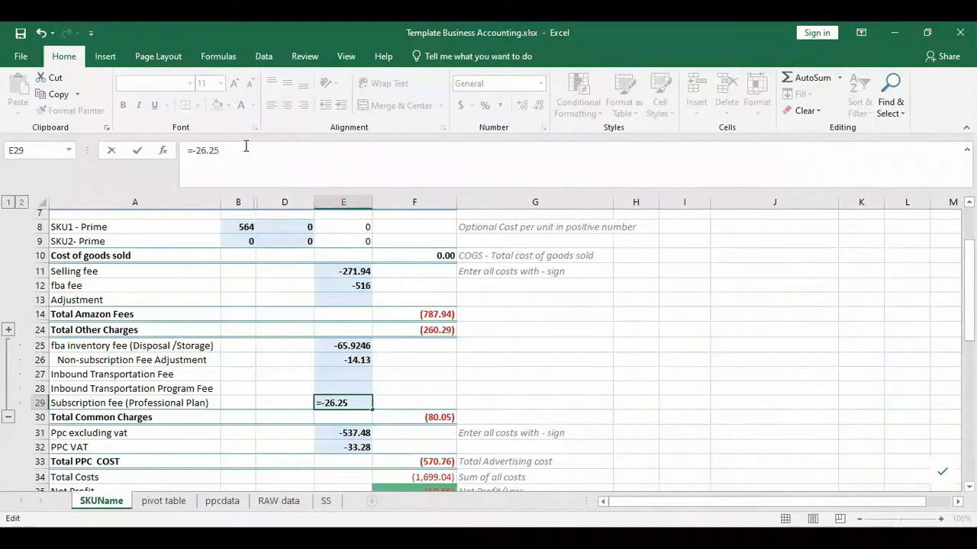
key("Return")
key("Up")
key("Left")
key("Left")
key("Left")
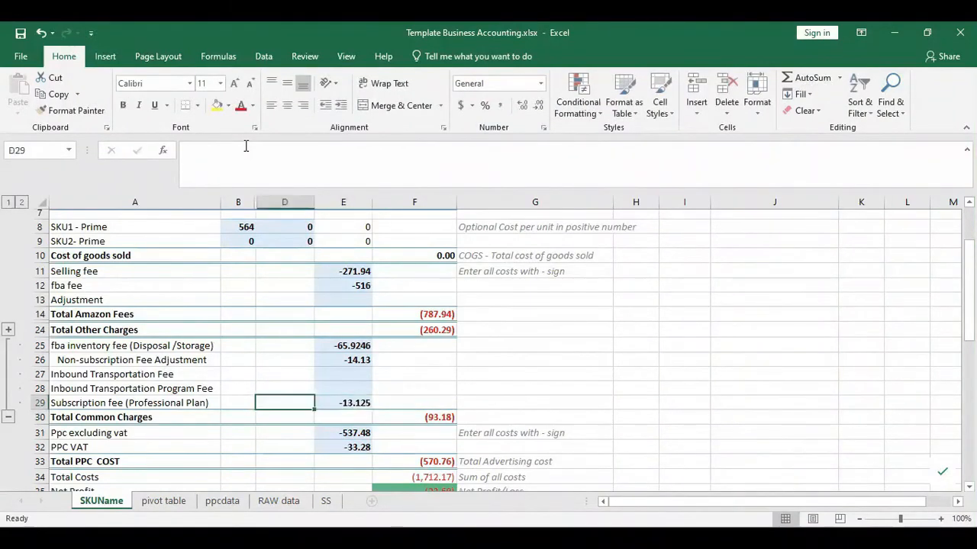
key("Right")
key("Right")
key("Right")
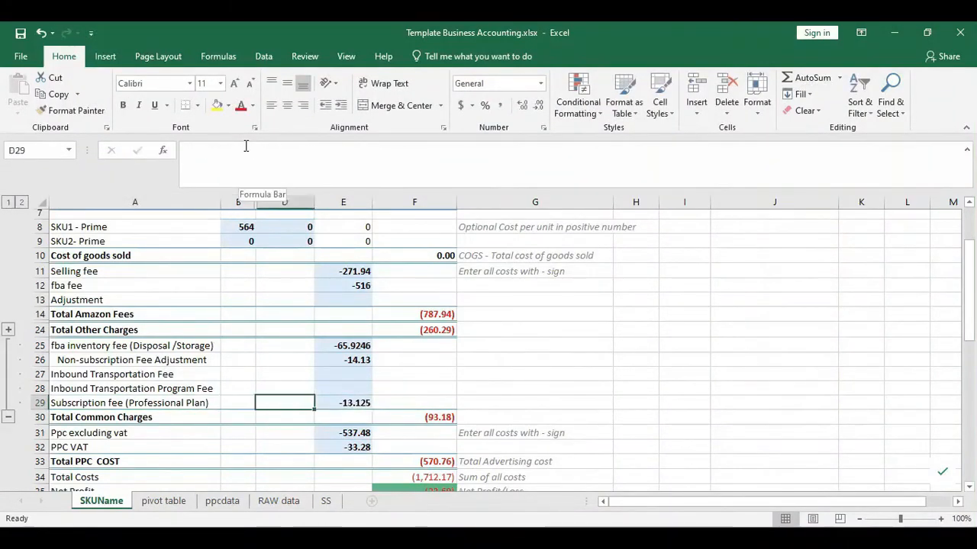
key("Down")
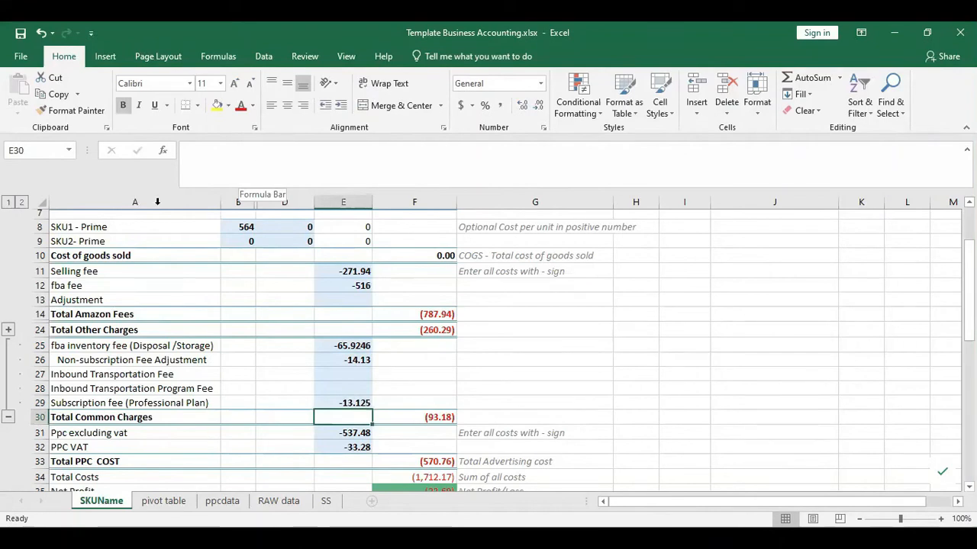
- Collapse the grouped fee rows 25–29 above Total Common Charges
left_click(8, 417)
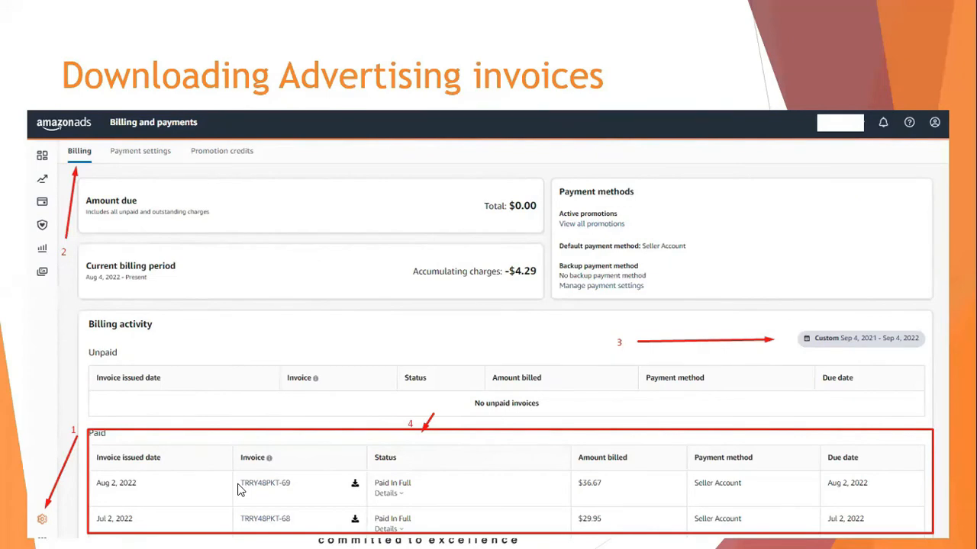
- Advance to the Accounting for Advertising(PPC) Cost slide, then select RAW data row 119's Cost of Advertising entry
key("Right")
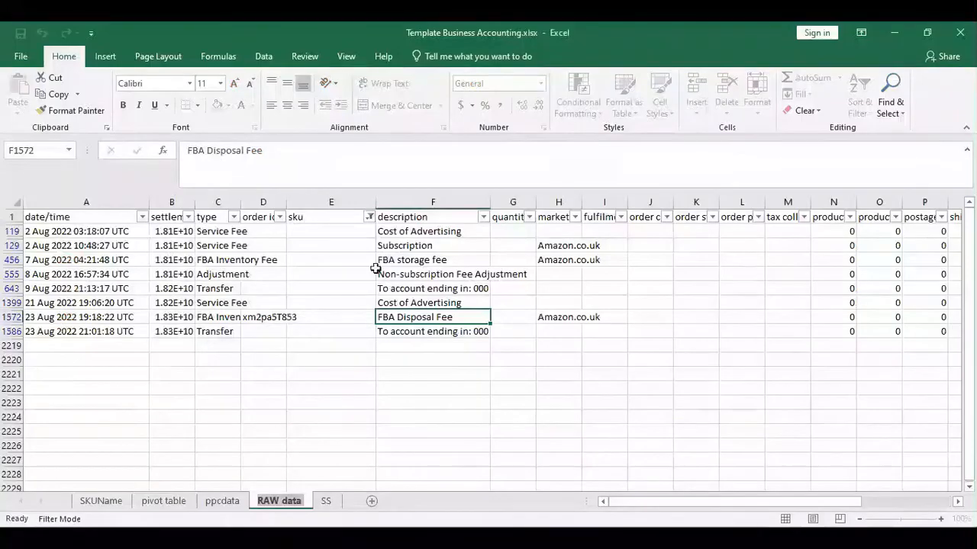
left_click(373, 271)
key("Up")
key("Up")
key("Up")
key("Right")
key("Right")
key("Right")
key("Right")
key("Right")
key("Right")
key("Right")
key("Right")
key("Right")
key("Right")
key("Right")
key("Right")
key("Right")
key("Right")
key("Right")
key("Right")
key("Right")
key("Right")
key("Right")
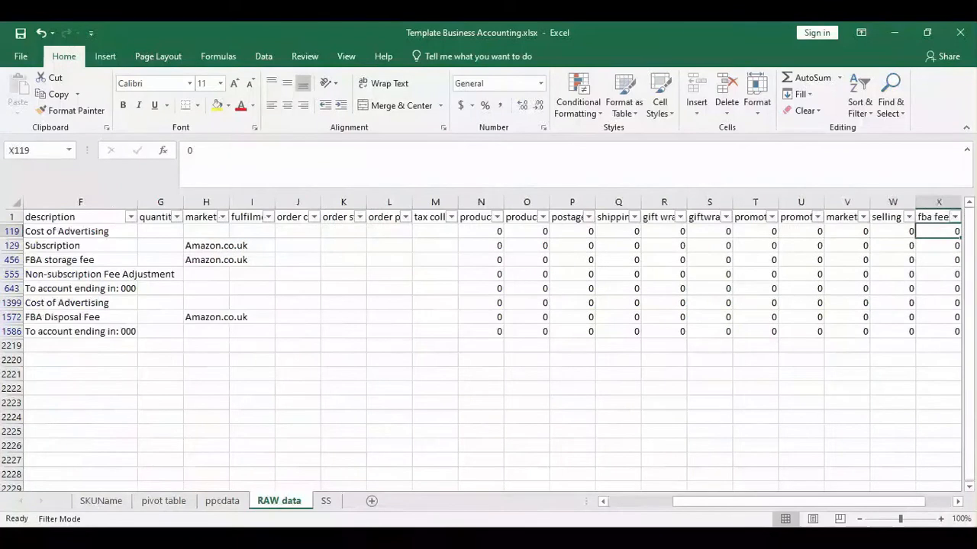
- Scan row 119's Cost of Advertising entry across its sku and description cells
key("Right")
key("Right")
key("Right")
key("Right")
key("Right")
key("Right")
key("Right")
key("Right")
key("Right")
key("Left")
key("Left")
key("Left")
key("Left")
key("Left")
key("Left")
key("Left")
key("Left")
key("Left")
key("Left")
key("Left")
key("Left")
key("Left")
key("Left")
key("Left")
key("Left")
key("Left")
key("Left")
key("Left")
key("Left")
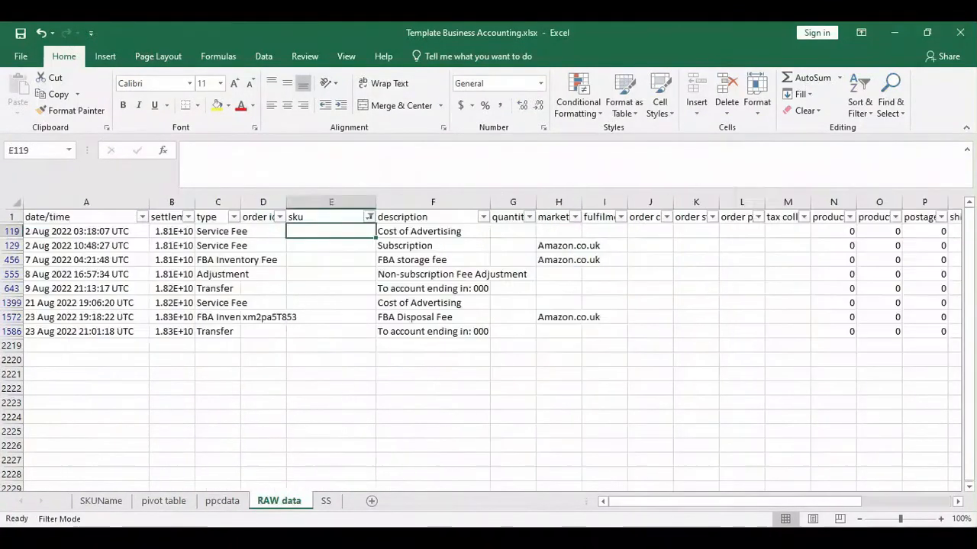
key("Left")
key("Left")
key("Left")
key("Left")
key("Left")
key("Left")
key("Left")
key("Left")
key("Left")
key("Left")
key("Left")
key("Left")
key("Left")
key("Left")
key("Left")
key("Left")
key("Left")
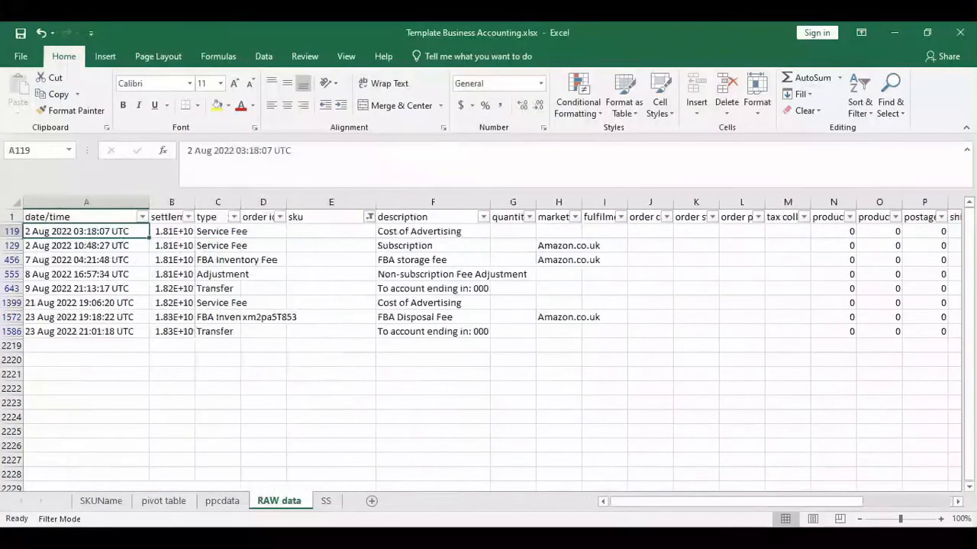
key("Right")
key("Right")
key("Right")
key("Right")
key("Right")
key("Right")
key("Right")
key("Left")
key("Left")
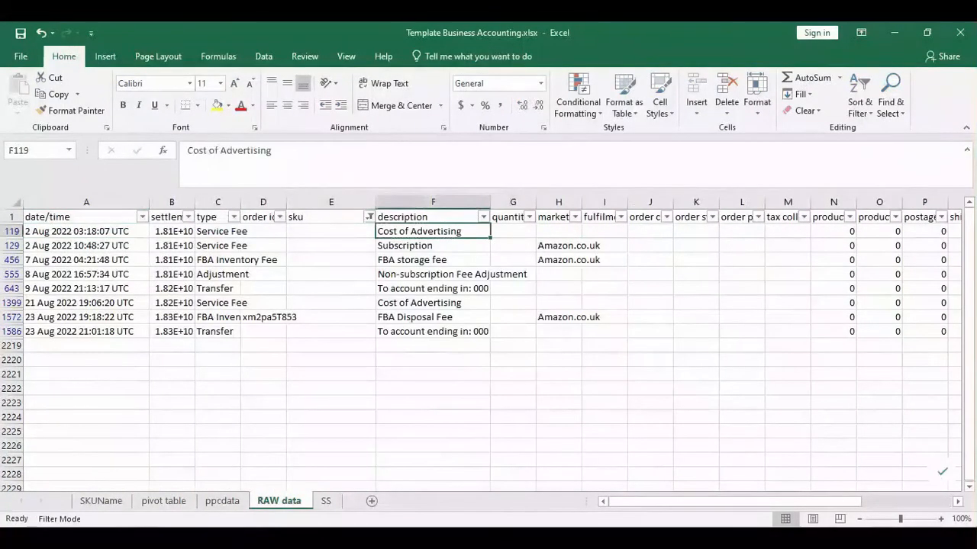
key("Left")
key("Right")
- Check the -24.52 other charge in Z119 and the -514.87 total, then return to the PPC Cost slide
key("Right")
key("Right")
key("Right")
key("Right")
key("Right")
key("Right")
key("Right")
key("Right")
key("Right")
key("Right")
key("Right")
key("Right")
key("Right")
key("Right")
key("Right")
key("Right")
key("Right")
key("Right")
key("Right")
key("Right")
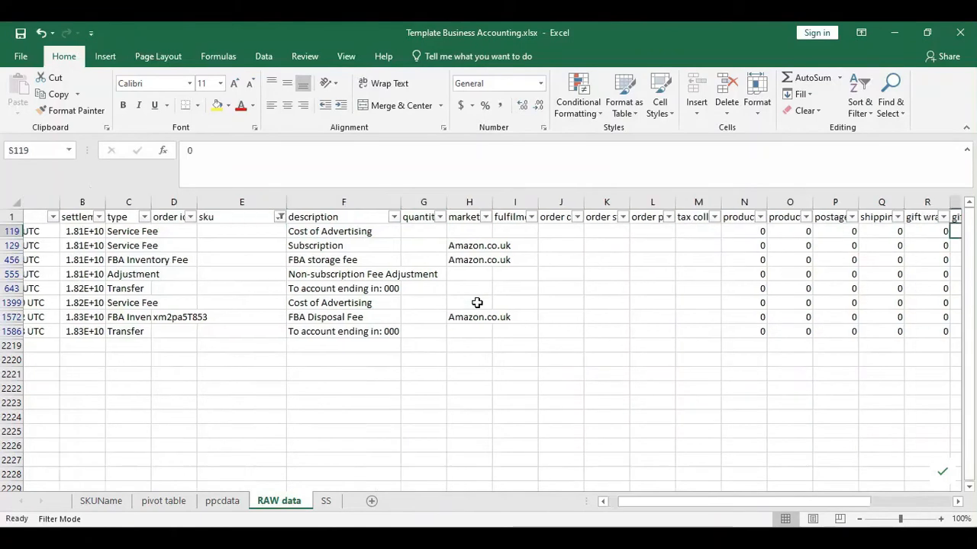
key("Right")
key("Right")
key("Right")
key("Right")
key("Right")
key("Right")
key("Right")
key("Right")
key("Left")
key("Left")
key("Left")
key("Left")
key("Left")
key("Left")
key("Left")
key("Left")
key("Left")
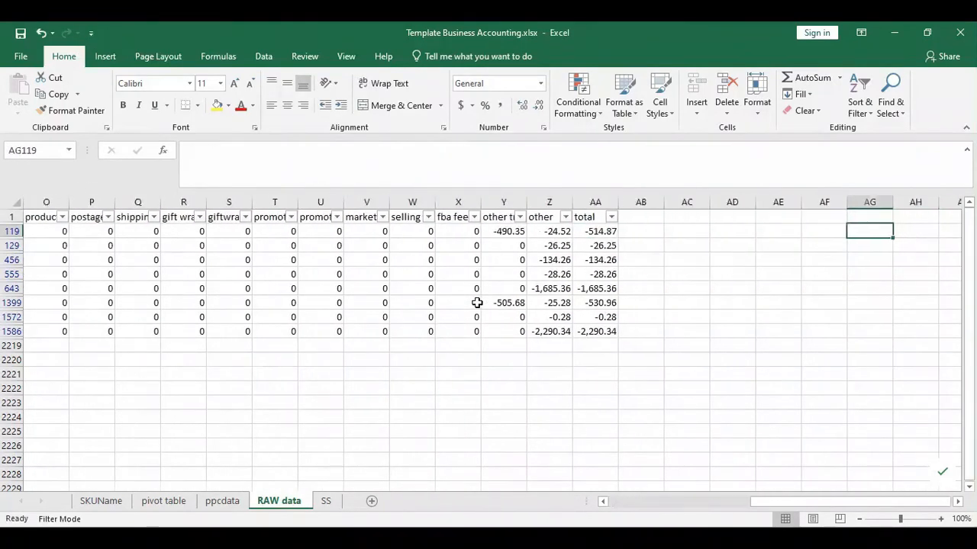
key("Right")
key("Right")
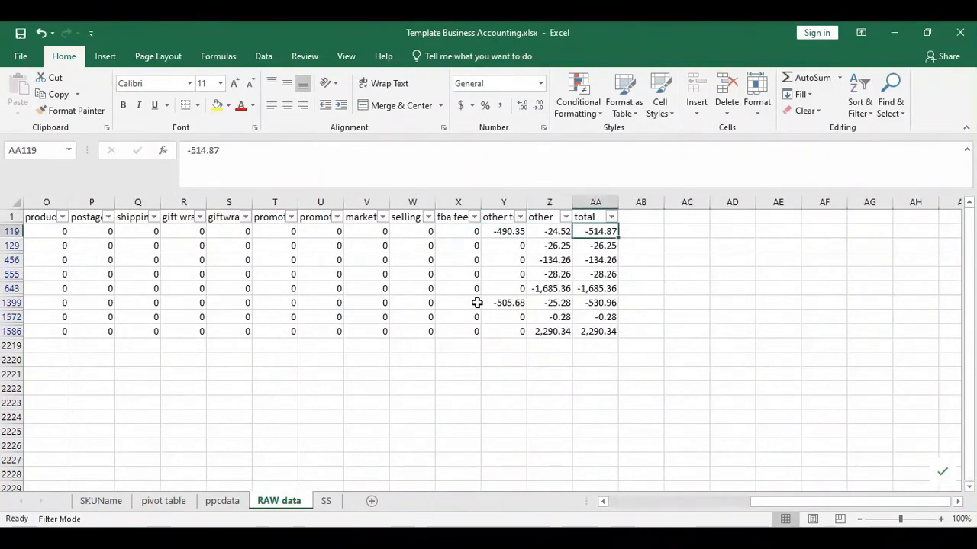
key("Left")
key("Left")
key("Left")
key("Left")
key("Left")
key("Left")
key("Left")
key("Left")
key("Left")
key("Left")
key("Left")
key("Left")
key("Left")
key("Left")
key("Left")
key("Left")
key("Left")
key("Left")
key("Left")
key("Left")
key("Right")
key("Right")
key("Right")
key("Right")
key("Right")
key("Left")
key("Left")
key("Left")
key("Left")
key("Left")
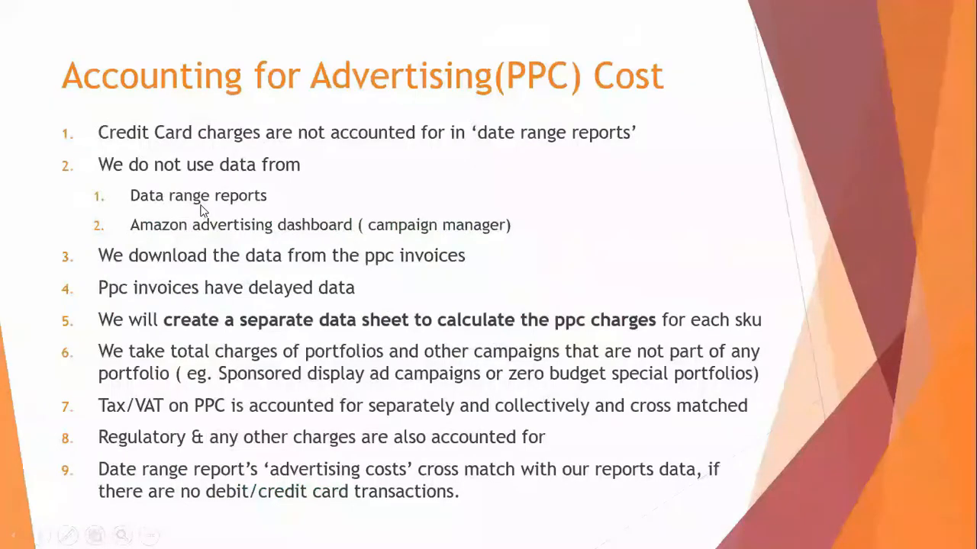
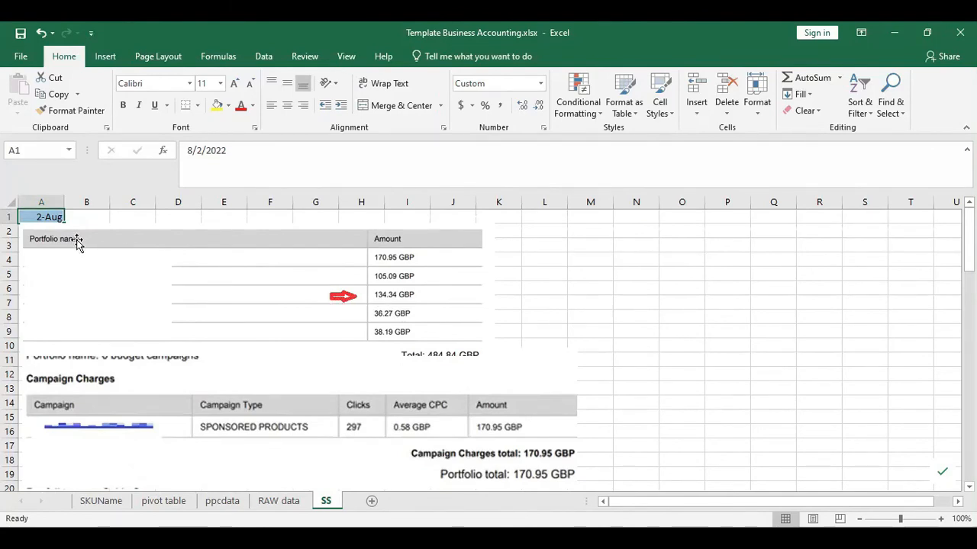
left_click(222, 501)
left_click(328, 500)
scroll(271, 305, "down", 2)
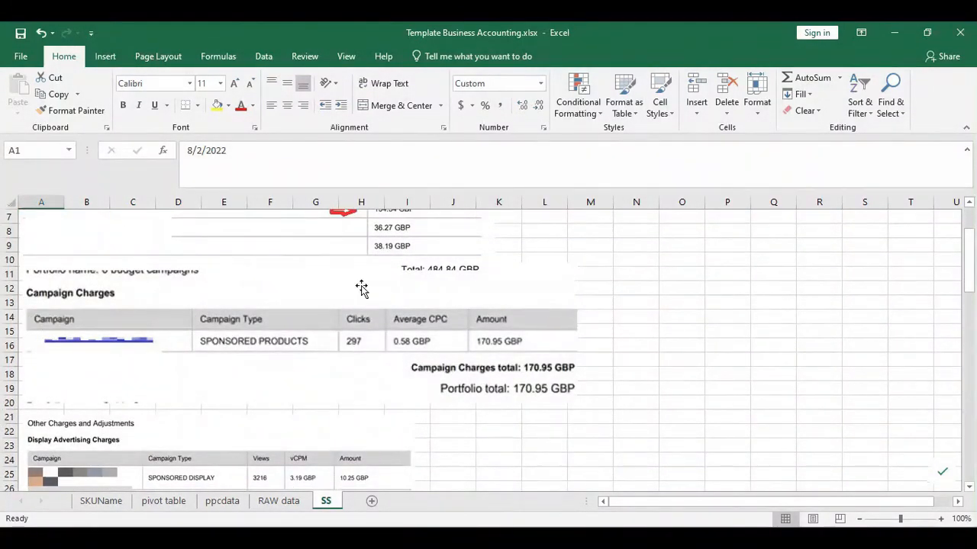
scroll(362, 287, "up", 1)
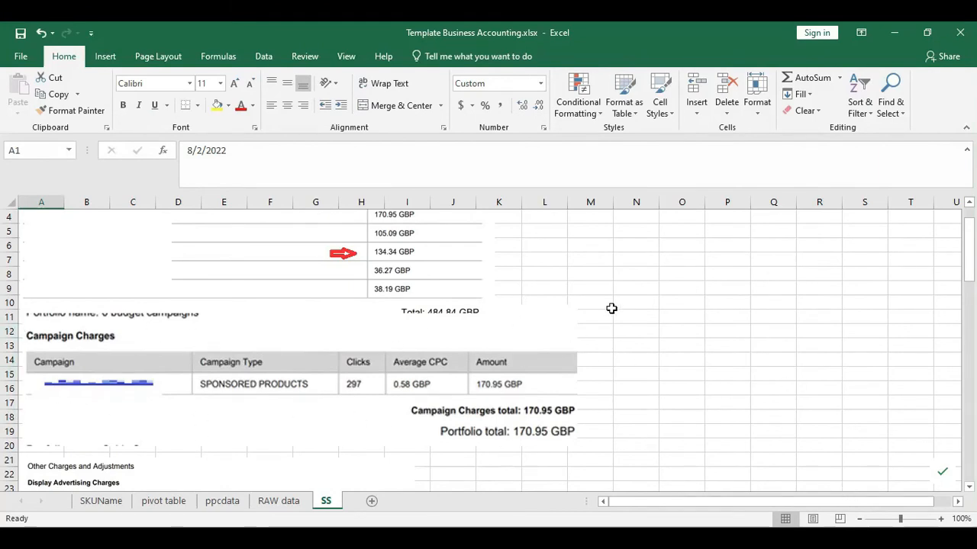
scroll(515, 371, "up", 1)
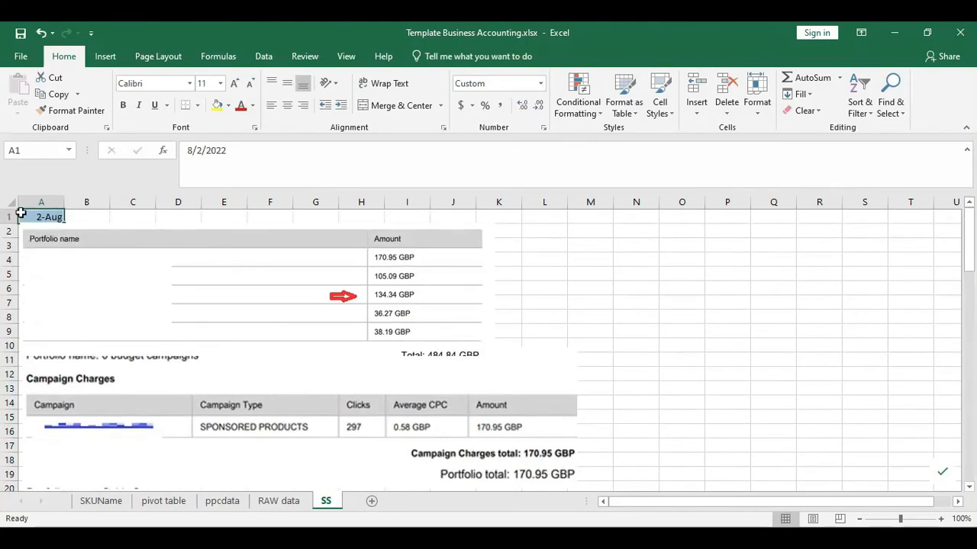
scroll(405, 376, "down", 1)
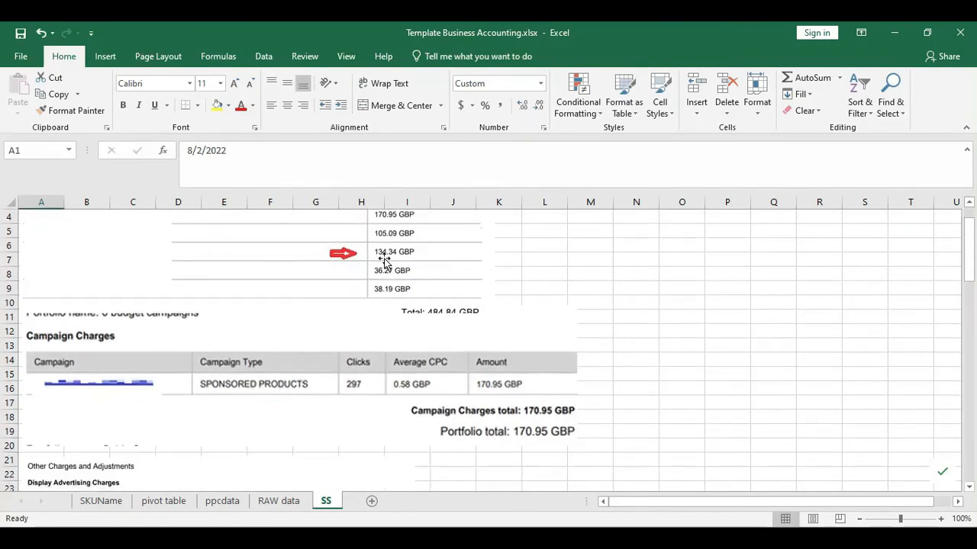
scroll(400, 301, "down", 1)
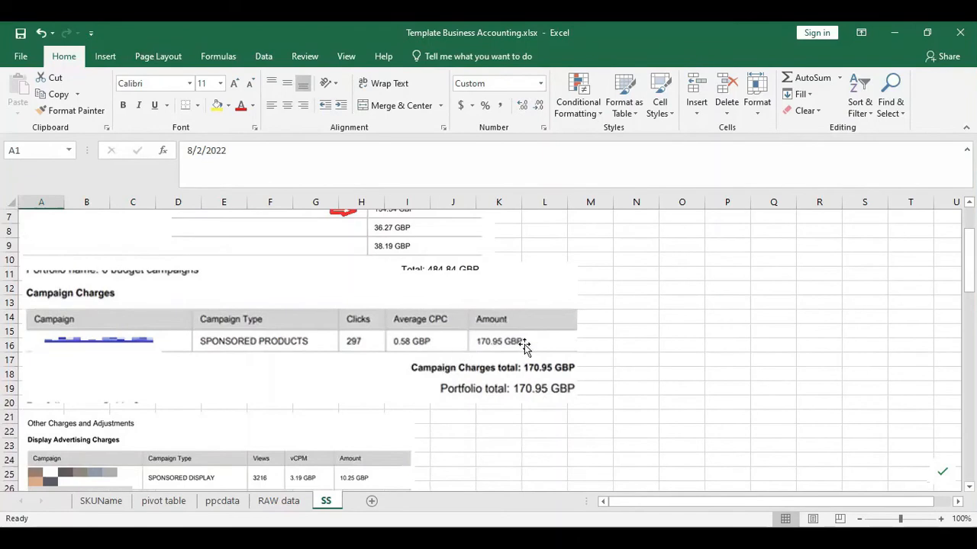
scroll(519, 348, "down", 3)
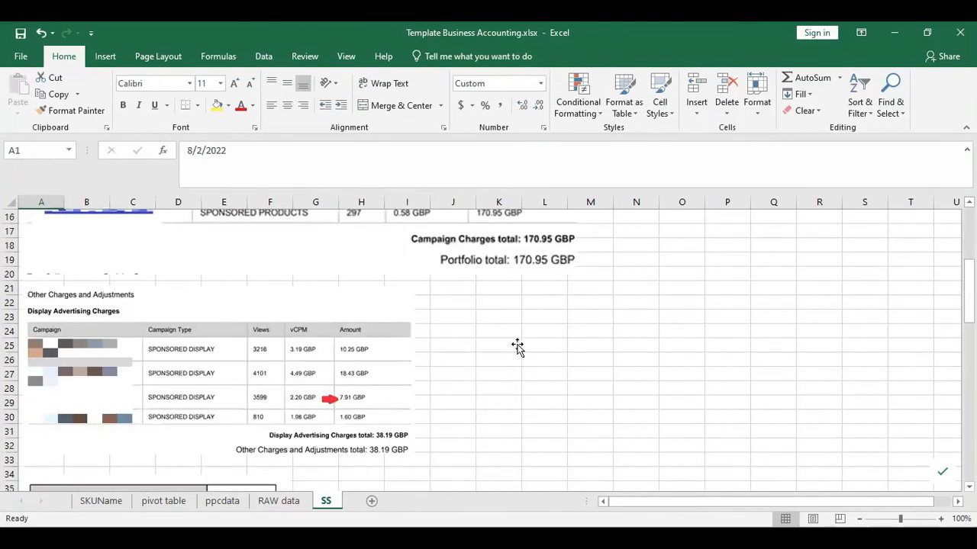
scroll(518, 347, "down", 1)
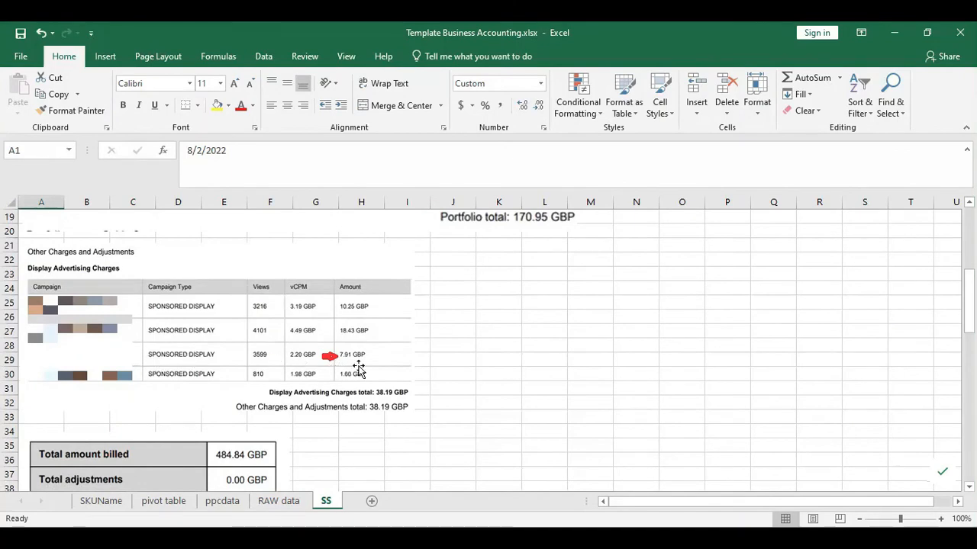
scroll(447, 359, "up", 5)
scroll(306, 328, "down", 5)
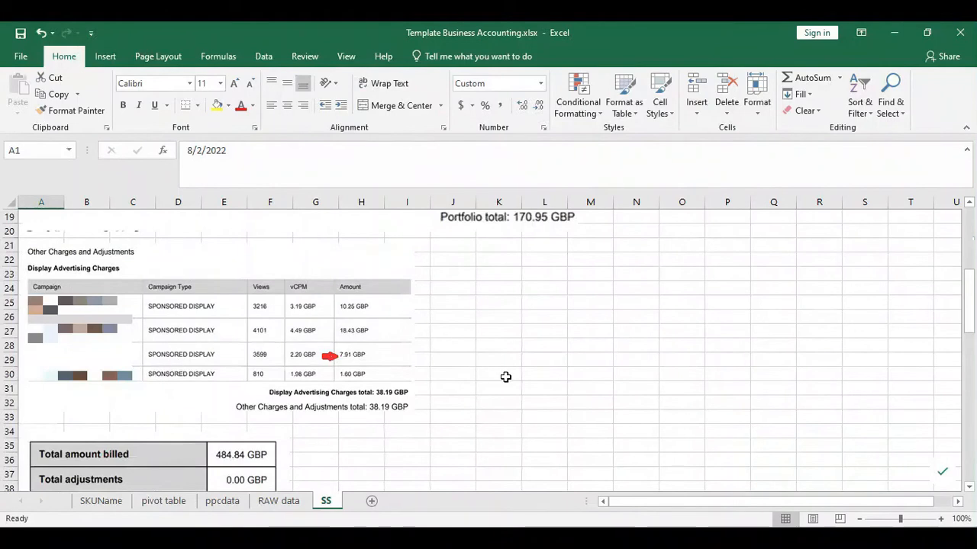
scroll(501, 376, "up", 6)
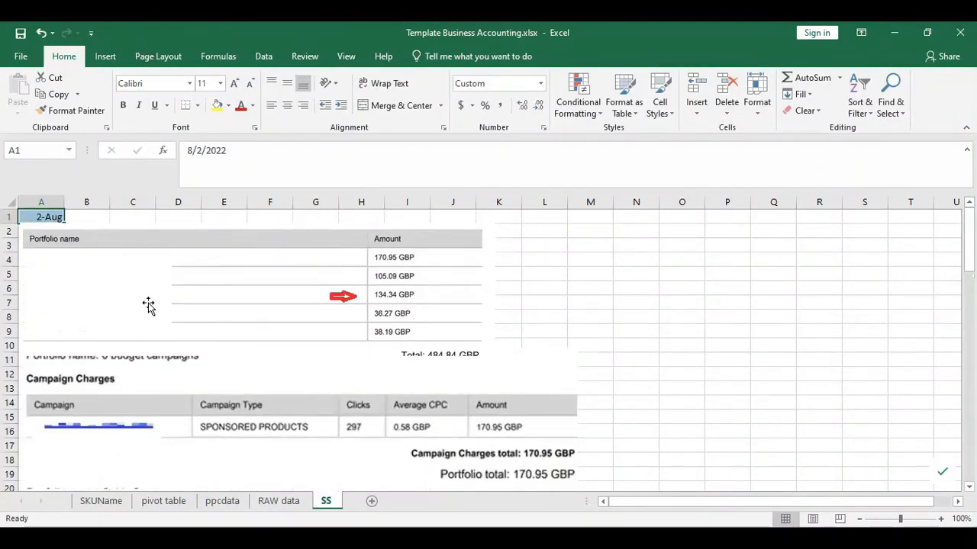
- Review the 484.84 and 514.87 invoice totals on the SS sheet, then switch to ppcdata to compare
scroll(149, 305, "down", 5)
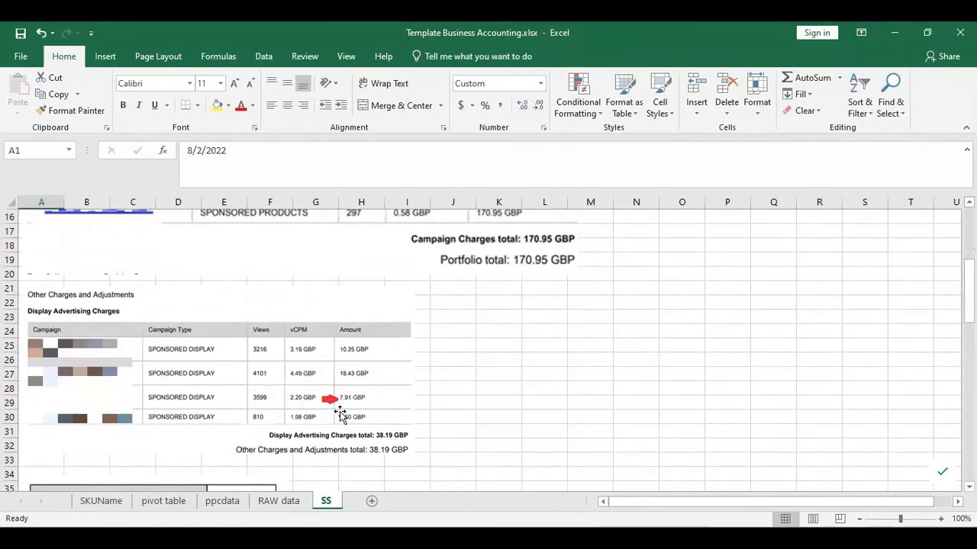
scroll(405, 412, "up", 5)
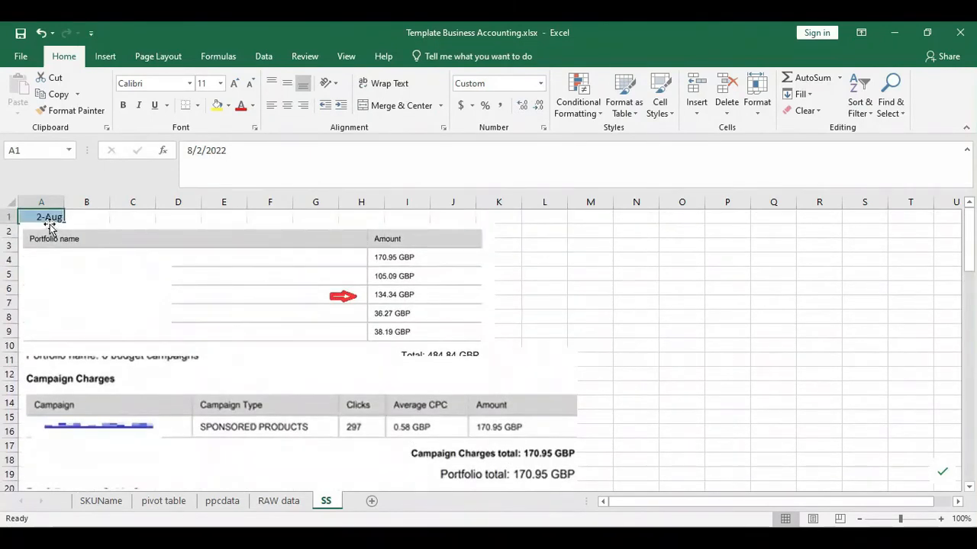
scroll(333, 327, "down", 2)
scroll(333, 327, "up", 2)
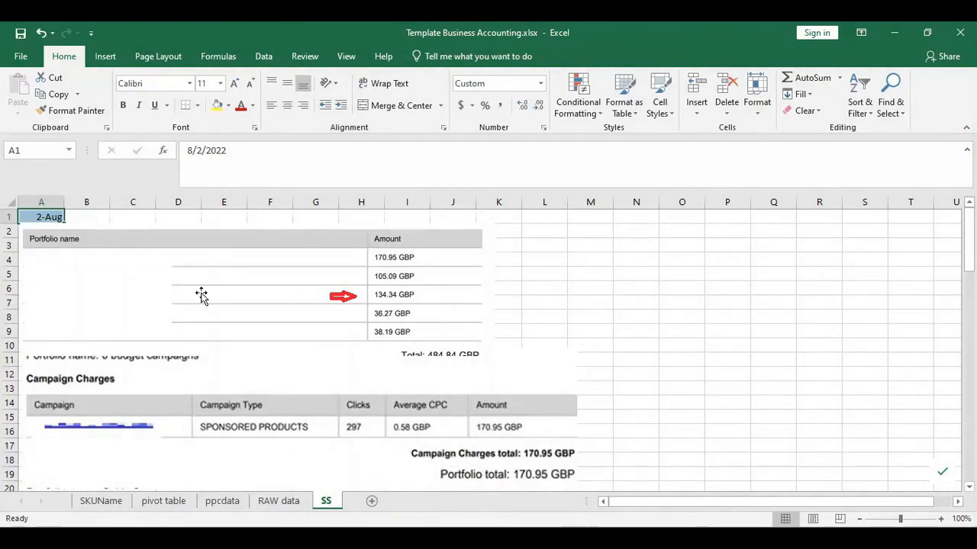
scroll(413, 307, "down", 1)
scroll(412, 308, "up", 1)
scroll(312, 336, "down", 1)
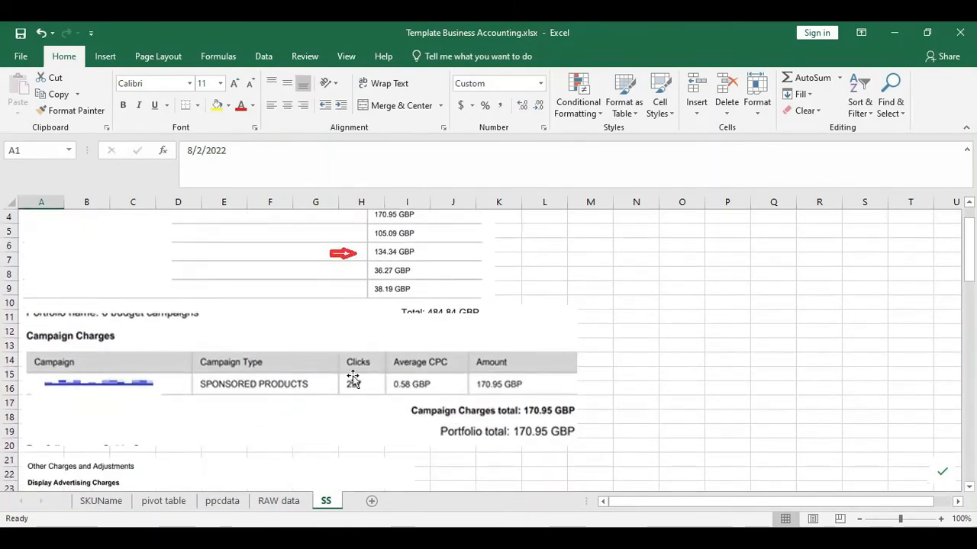
scroll(570, 397, "down", 5)
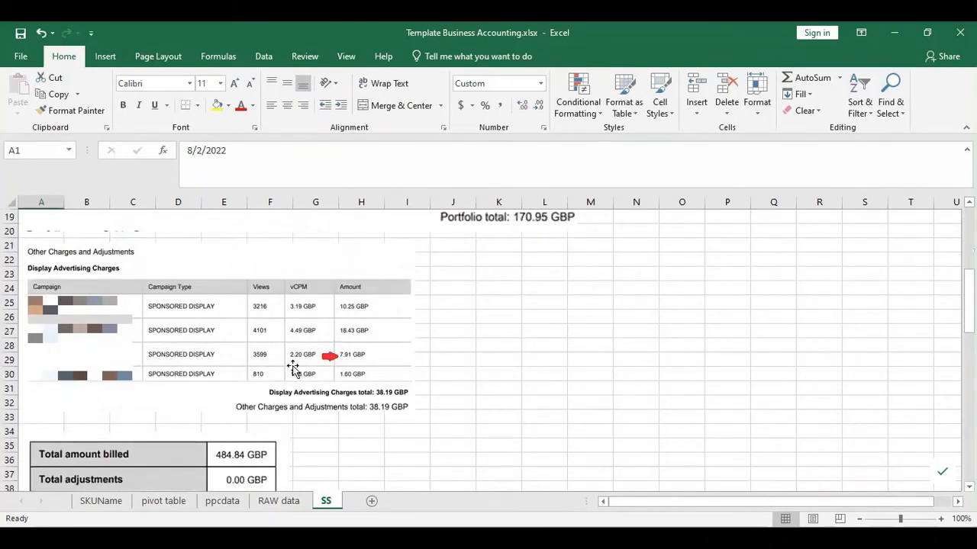
scroll(403, 374, "down", 2)
scroll(402, 373, "up", 5)
scroll(447, 313, "down", 5)
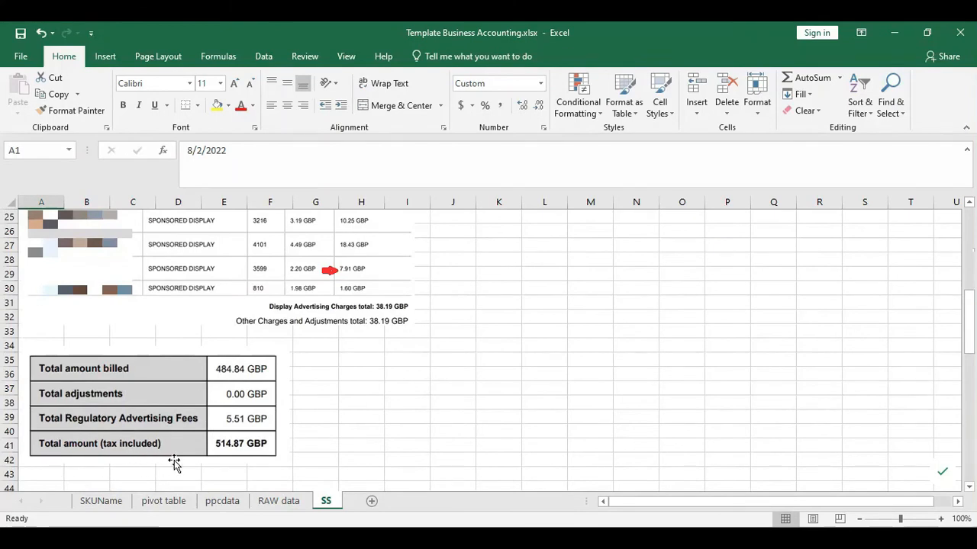
left_click(222, 501)
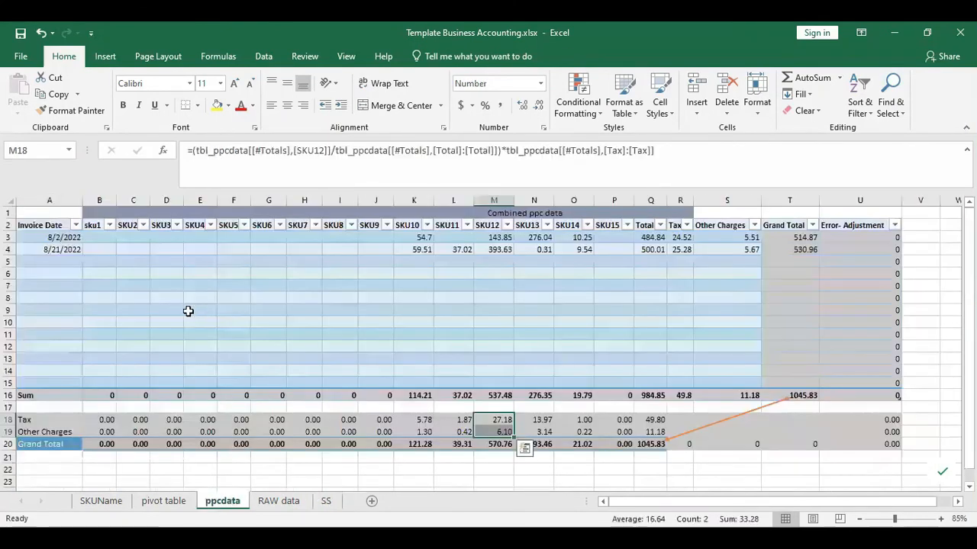
- Move to the first invoice's date cell in the ppc table
left_click(186, 311)
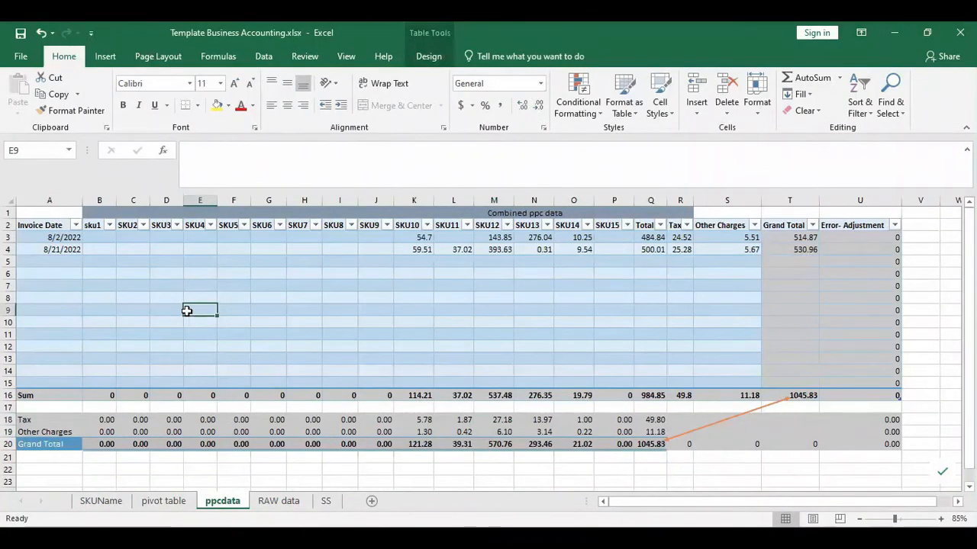
key("Left")
key("Left")
key("Left")
key("Left")
key("Up")
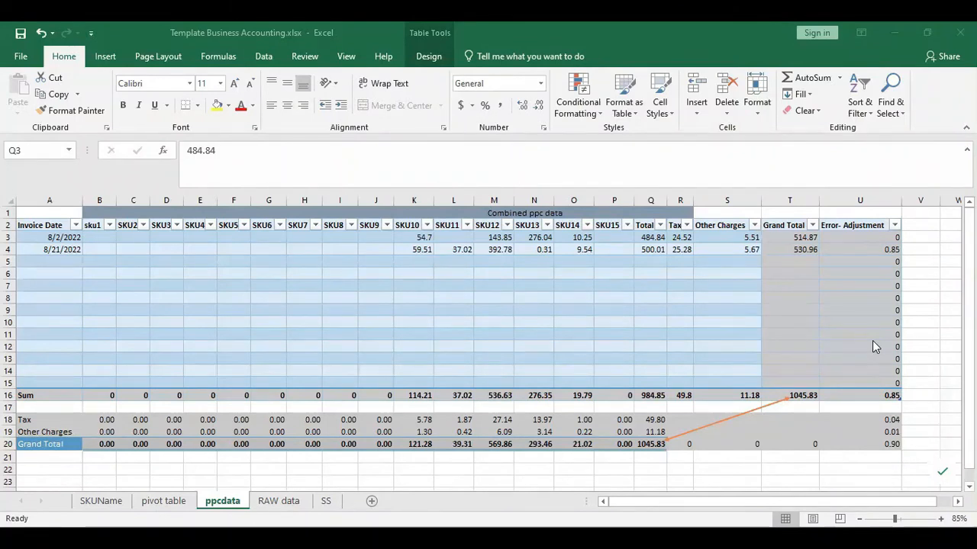
left_click(54, 237)
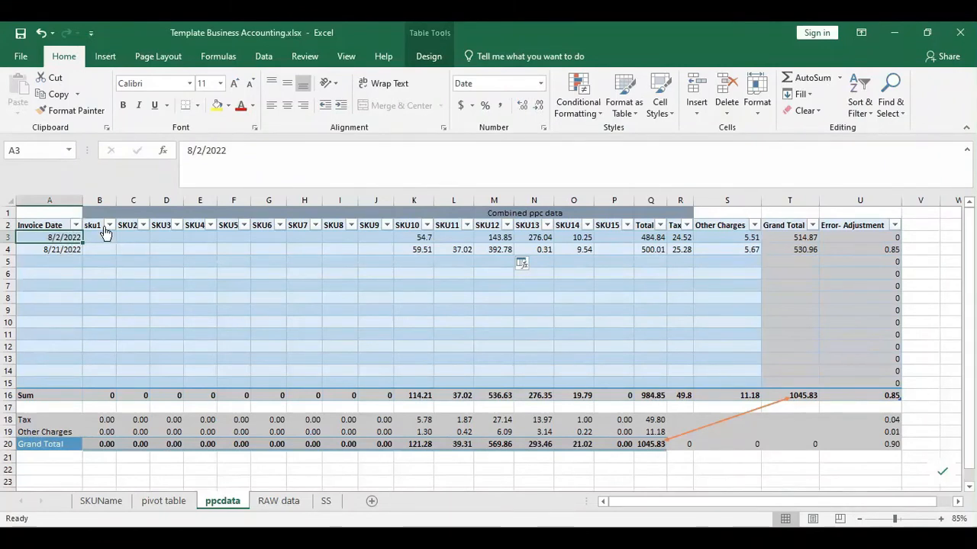
- Select the sku1–SKU15 header cells, dismiss the column menu, and inspect the 8/2/2022 SKU12 formula
left_click_drag(92, 224, 534, 224)
left_click_drag(408, 223, 615, 225)
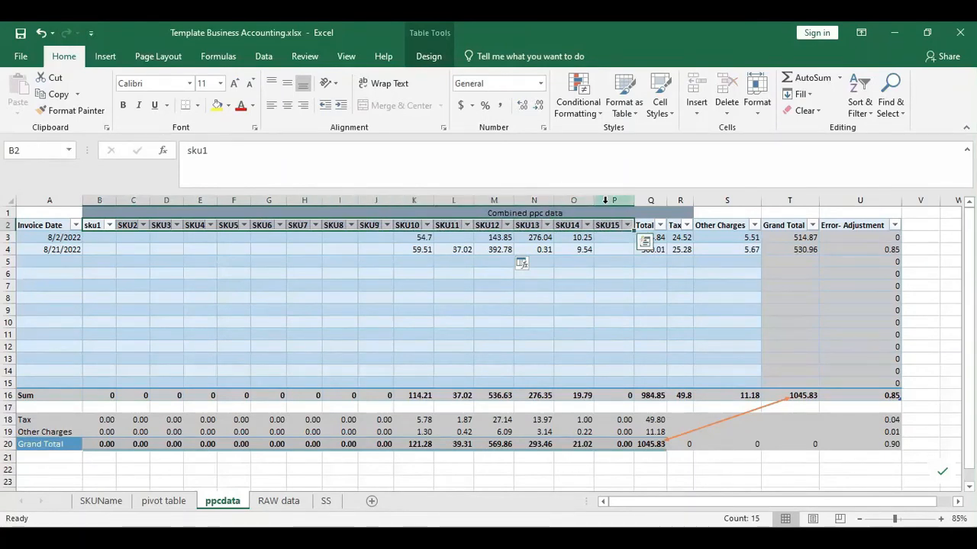
right_click(605, 201)
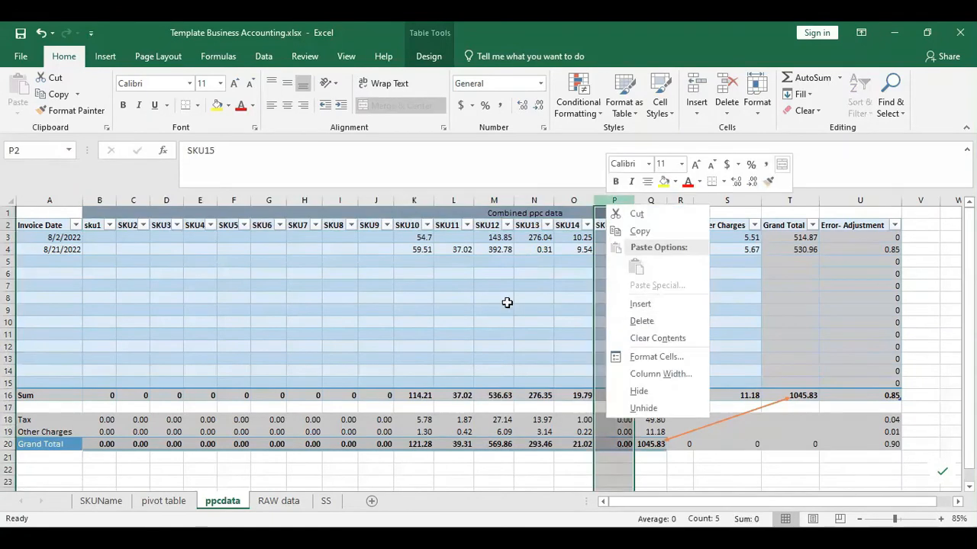
key("Escape")
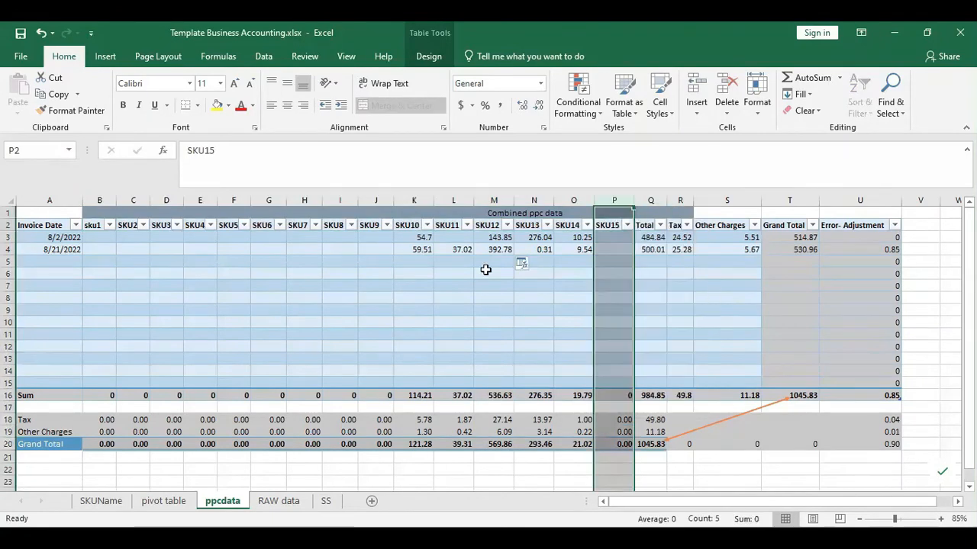
left_click(395, 261)
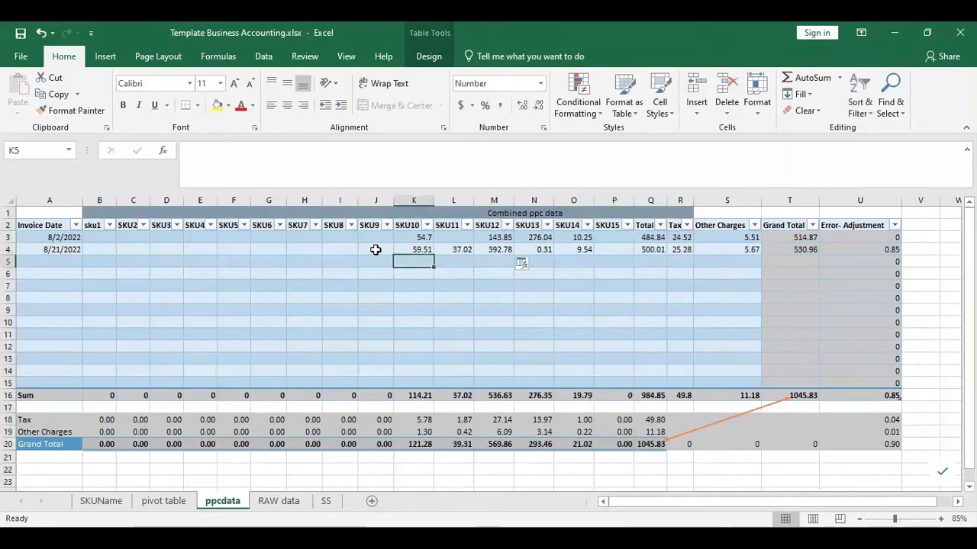
left_click(487, 238)
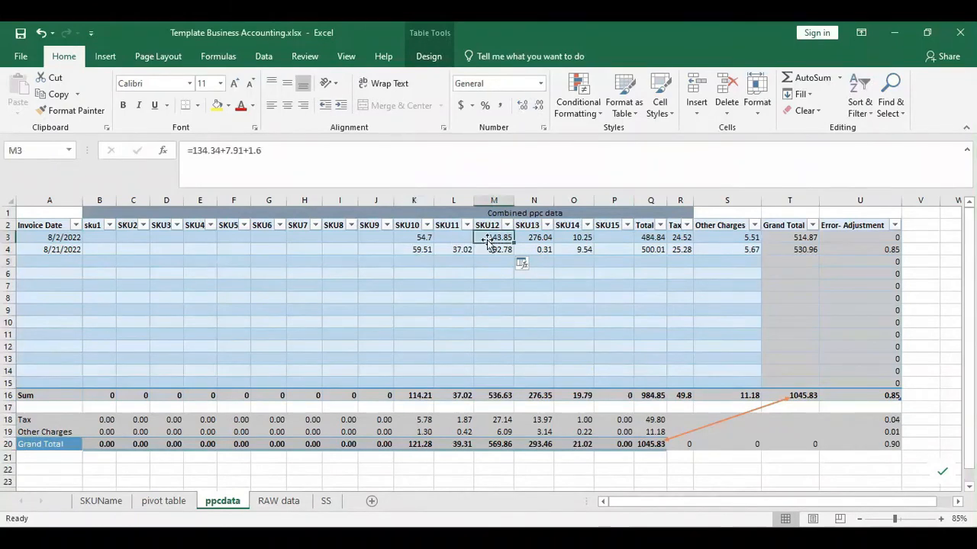
- Review the 8/2/2022 SKU12 amounts on the SS invoice sheet
left_click(326, 500)
scroll(396, 297, "up", 17)
scroll(395, 296, "up", 3)
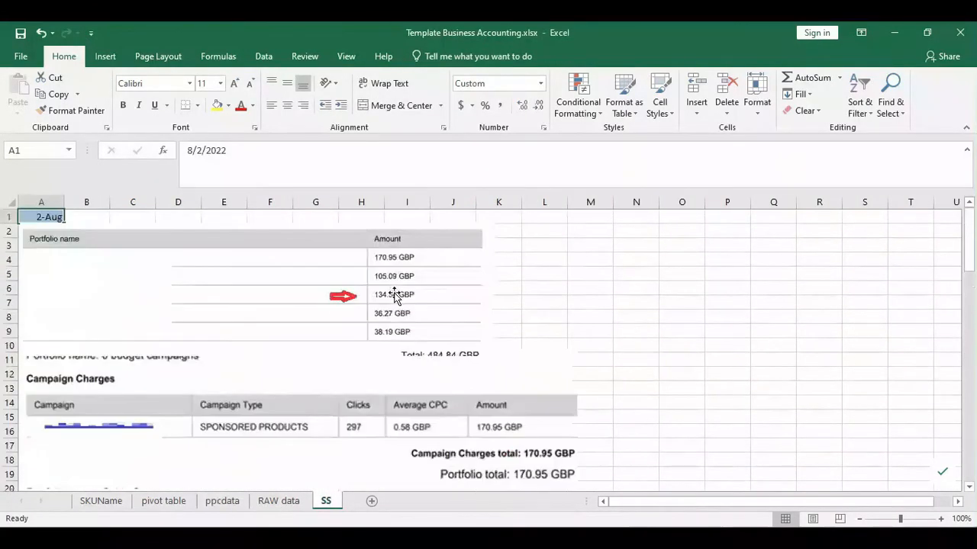
scroll(407, 303, "down", 2)
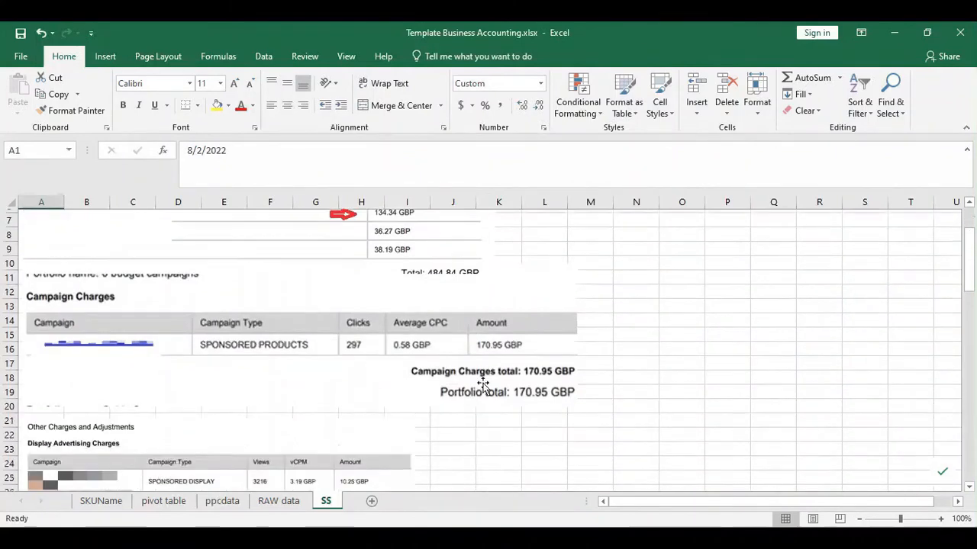
scroll(485, 352, "down", 5)
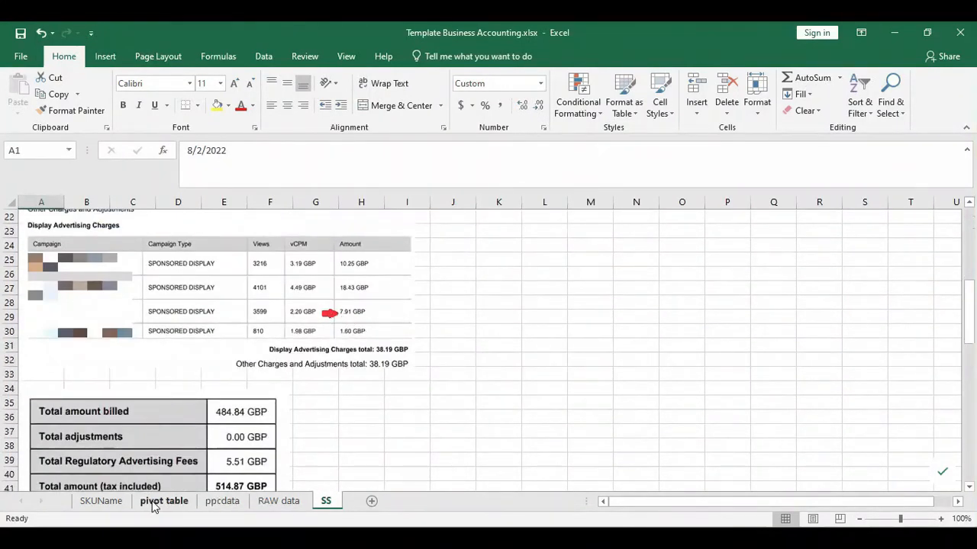
- Correct ppcdata cell M3's formula to =134.34+7.91+1.6, giving 143.85
left_click(222, 501)
left_click(197, 150)
mouse_move(192, 151)
left_mouse_down()
mouse_move(261, 151)
mouse_move(181, 153)
mouse_move(200, 150)
left_mouse_up()
left_click(504, 238)
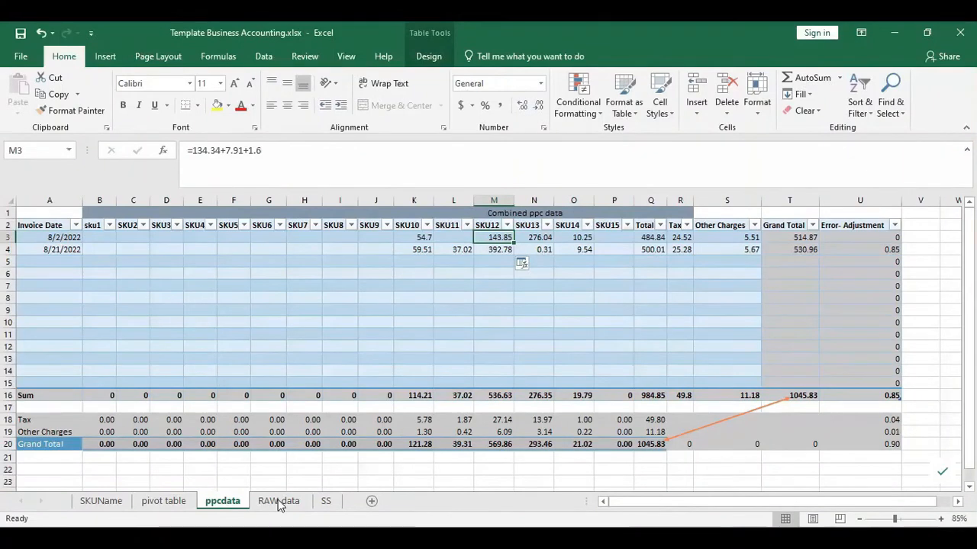
- Compare the SS invoice against ppcdata's 8/21/2022 SKU12 value of 392.78 (=386.77+6.01)
left_click(325, 500)
scroll(264, 333, "down", 7)
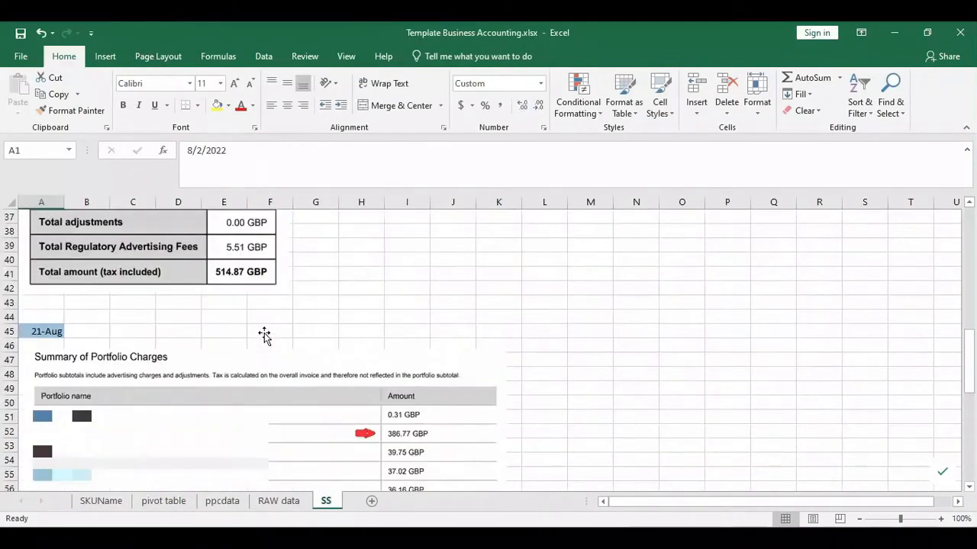
scroll(264, 336, "down", 2)
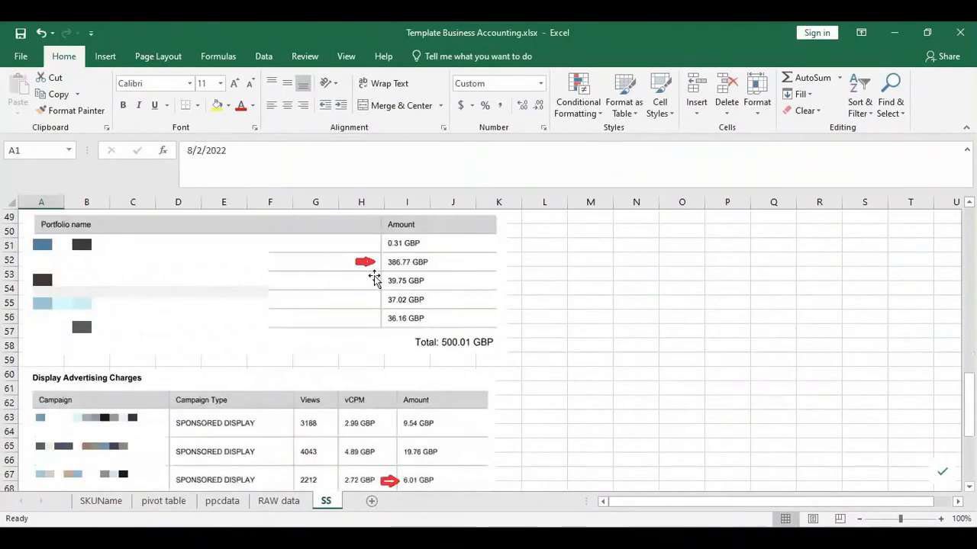
scroll(411, 418, "down", 2)
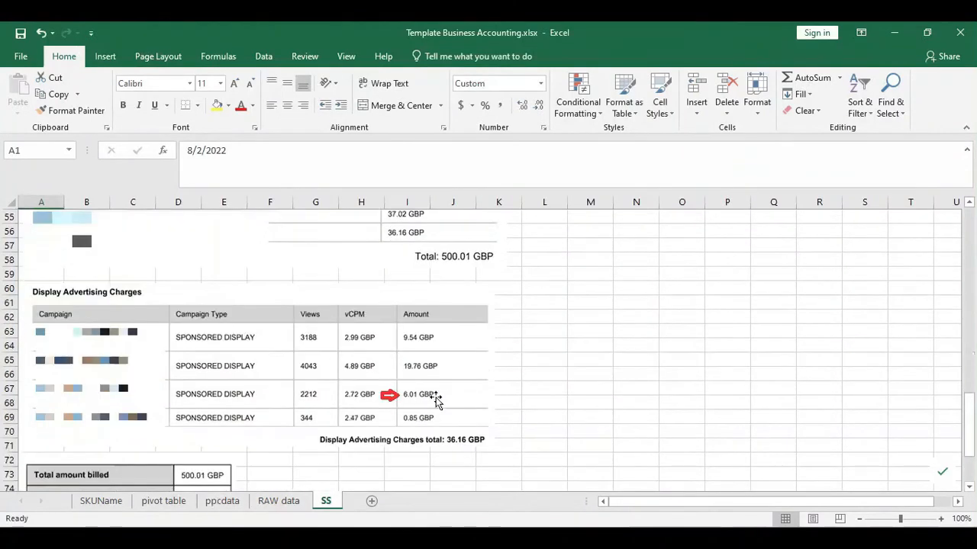
scroll(436, 402, "down", 3)
left_click(228, 501)
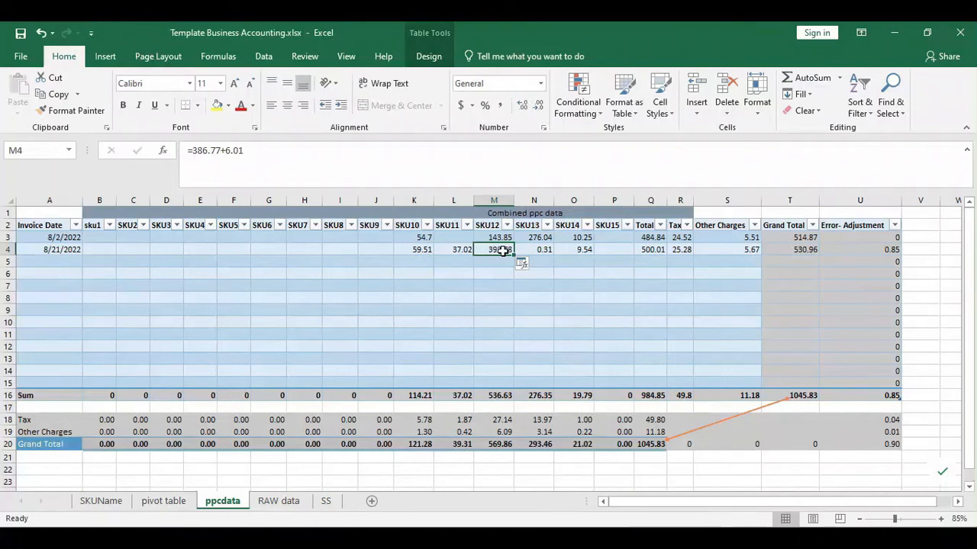
- Check status-bar sums for row 5, SKU12 M3:M6 and block K3:P10, plus the 484.84 total in Q3
left_click(496, 263)
left_click_drag(70, 263, 497, 275)
left_click(497, 298)
left_click(501, 359)
left_click_drag(415, 241, 621, 321)
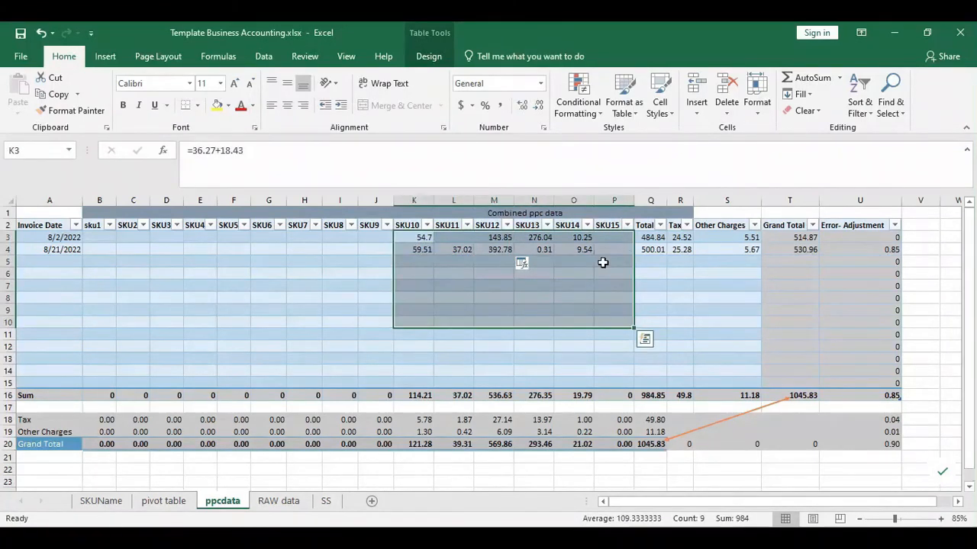
left_click(573, 342)
left_click(654, 237)
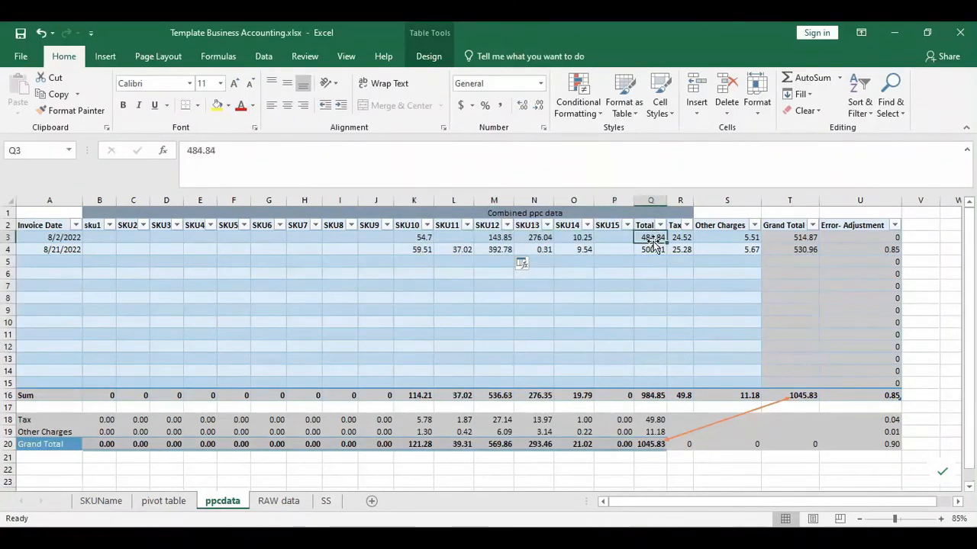
- Bring up the SS sheet's 8/2 invoice summary: 484.84 billed, 5.51 fees, 514.87 total
left_click(326, 501)
scroll(76, 345, "up", 12)
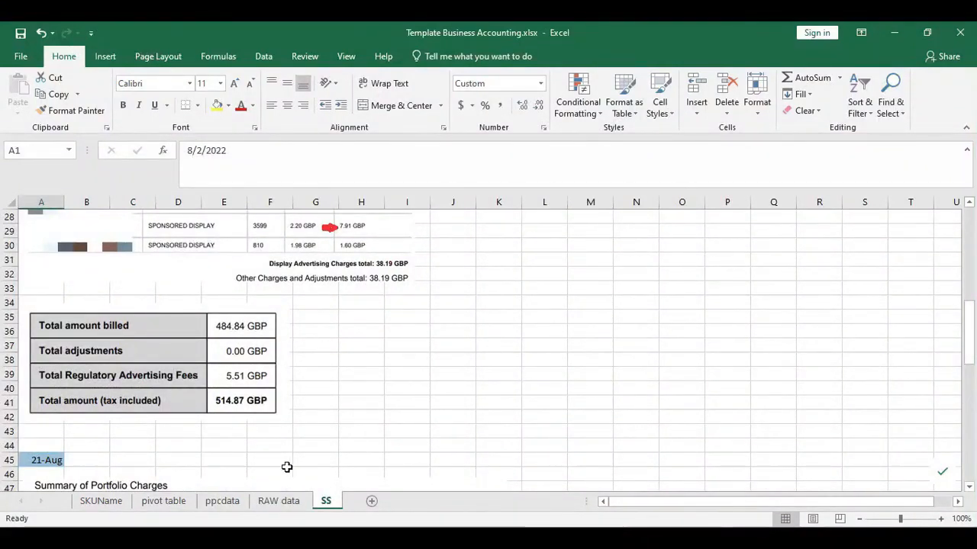
left_click(223, 501)
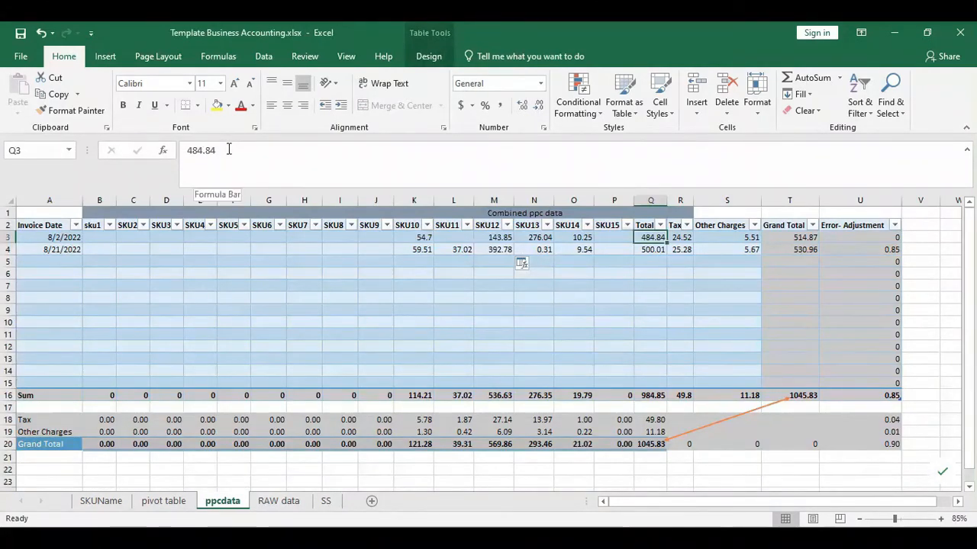
left_click(326, 502)
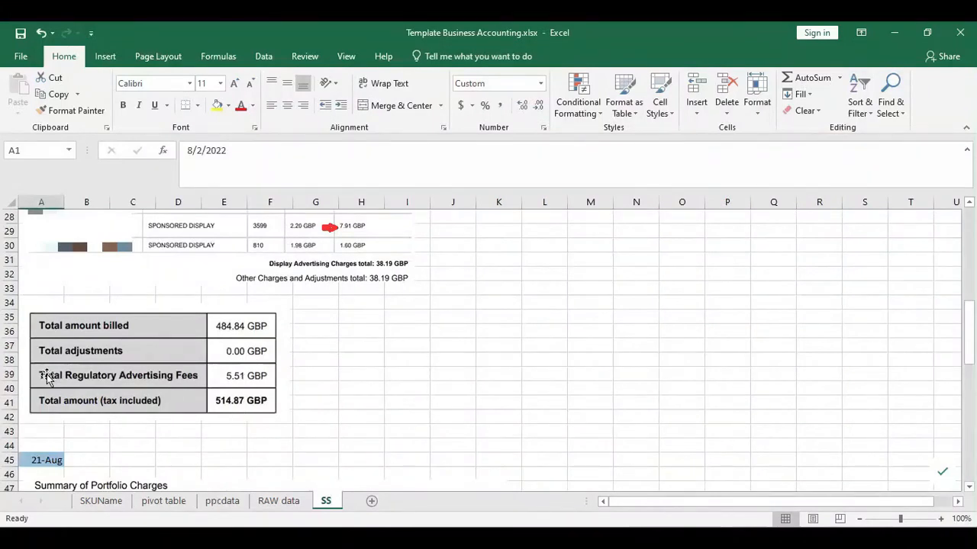
- Enter =514.87-484.84-5.51 in SS cell H38 to get the 24.52 tax
left_click(361, 358)
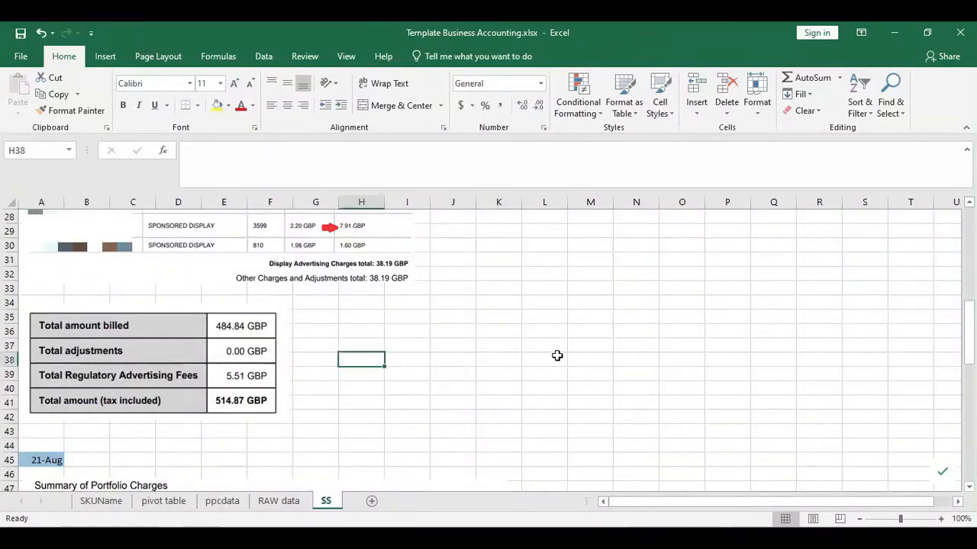
type("=514.87-484.84")
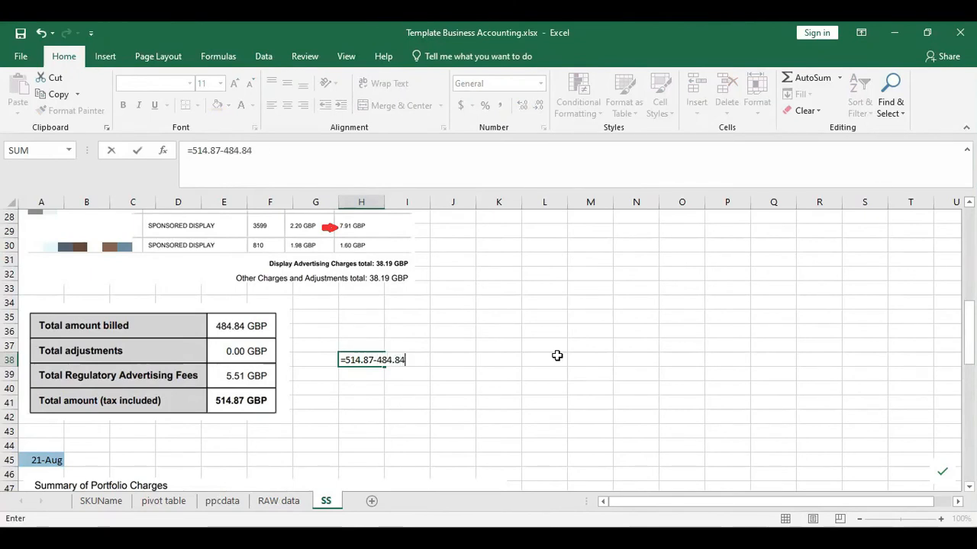
key("Return")
key("Up")
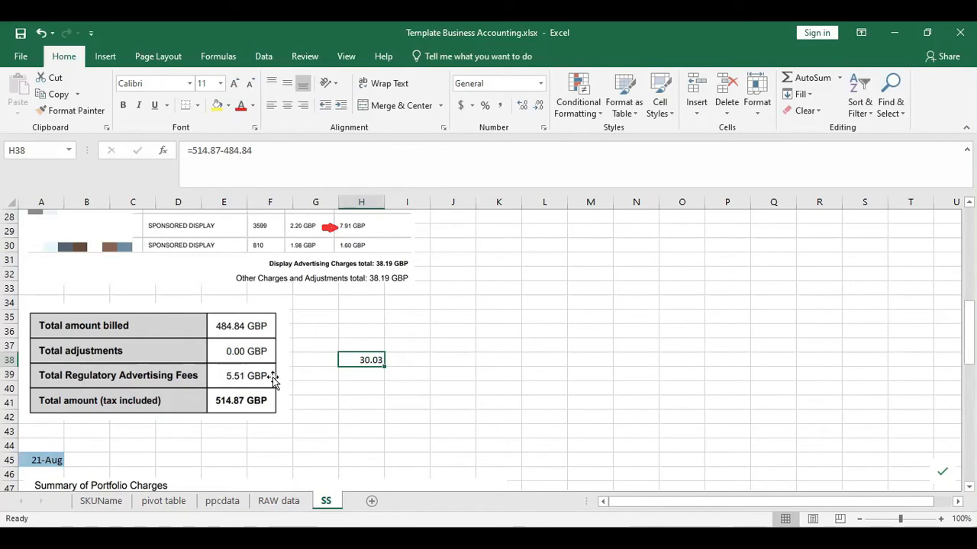
left_click(275, 505)
left_click(326, 501)
key("F2")
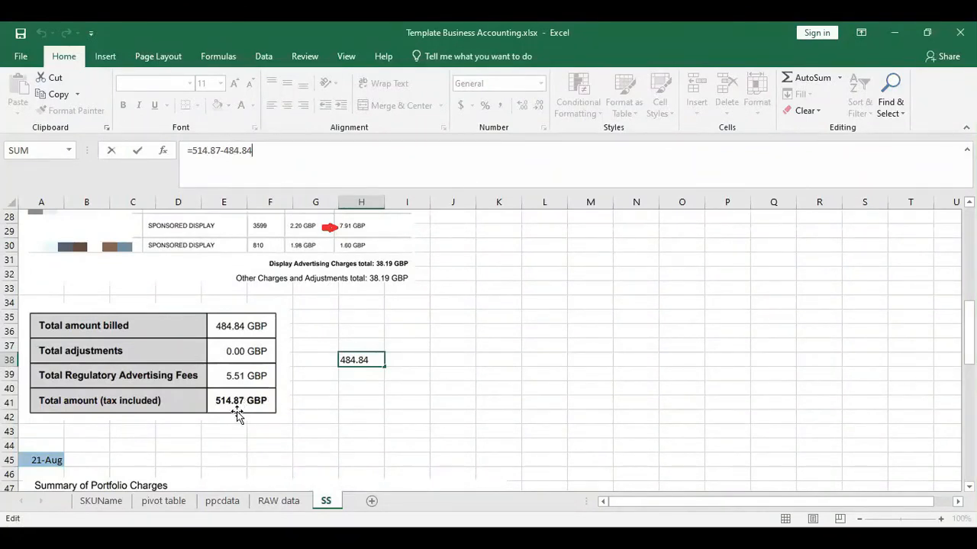
type("-5.5")
key("Return")
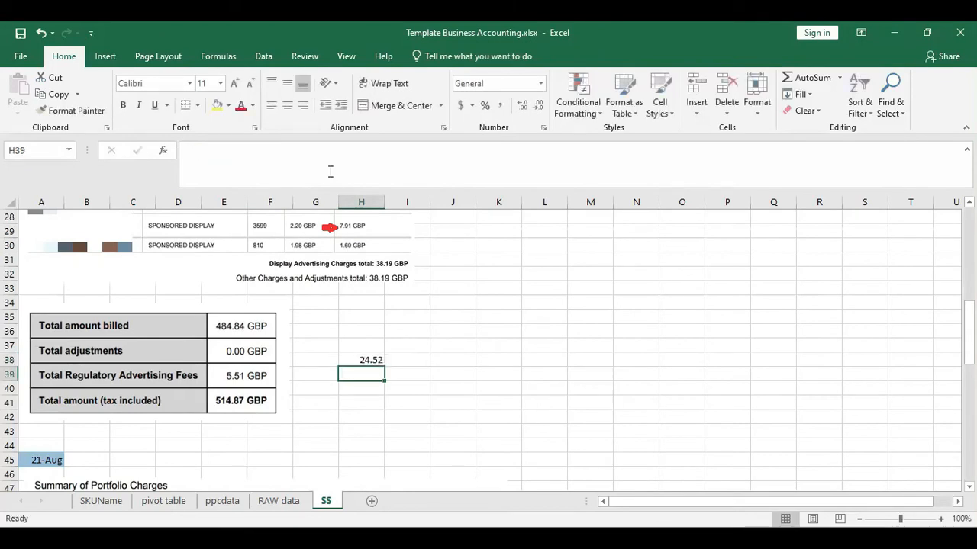
left_click(222, 500)
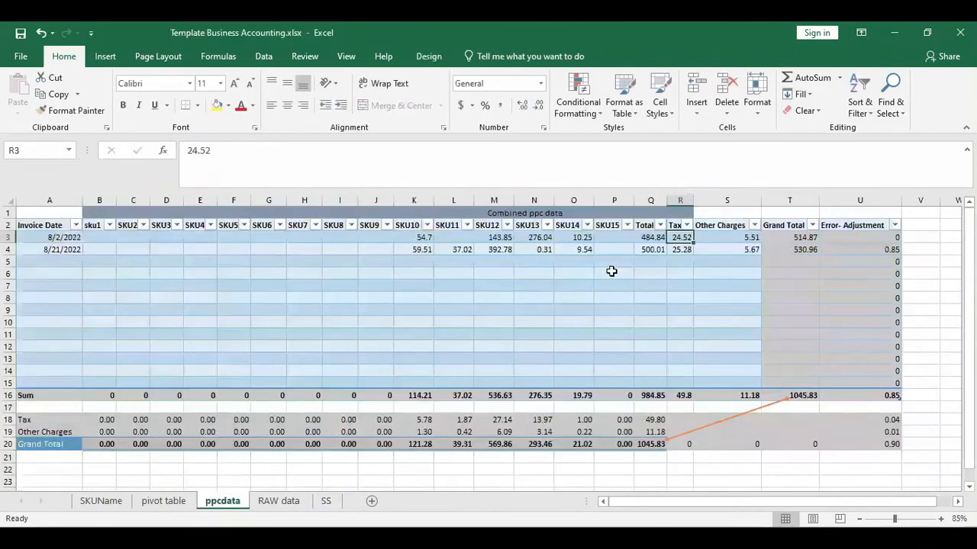
left_click_drag(222, 150, 177, 150)
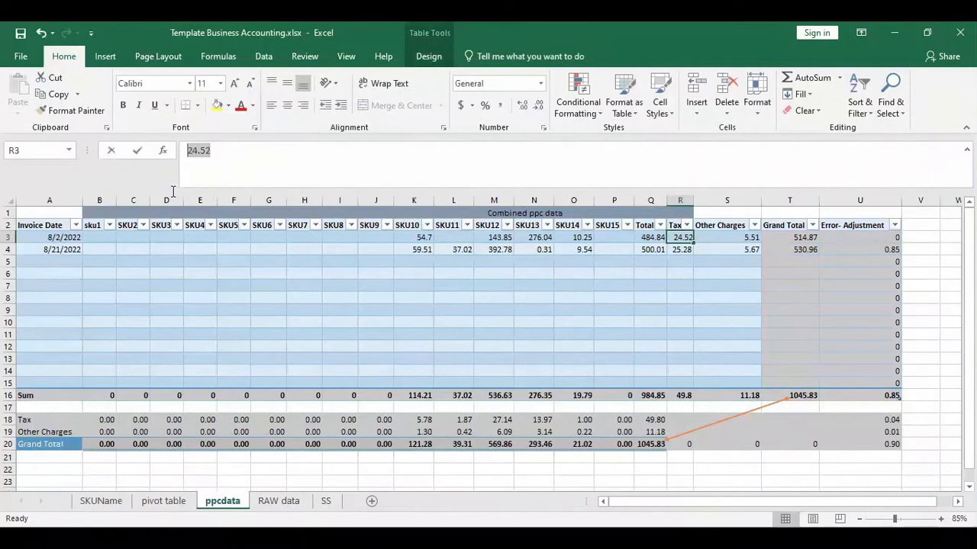
left_click(326, 501)
left_click(240, 333)
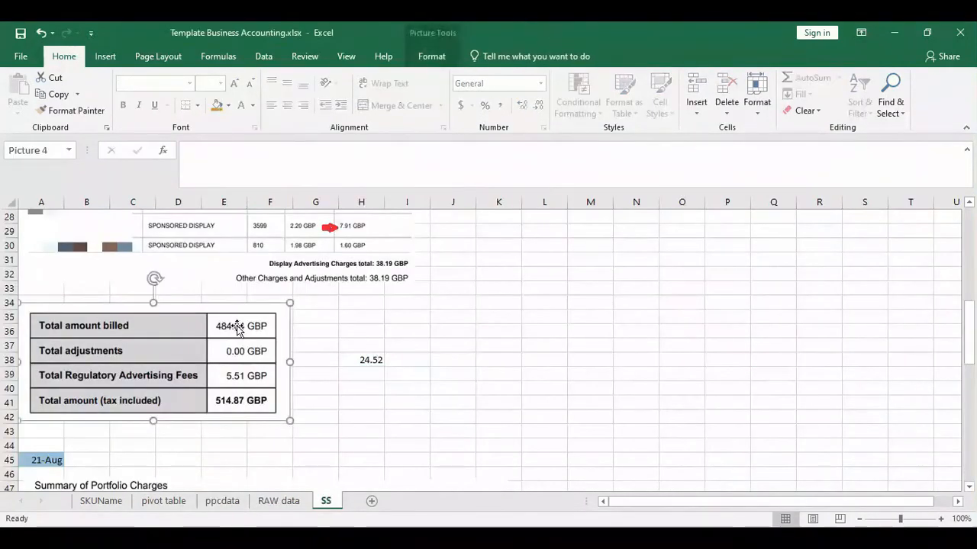
left_click(453, 419)
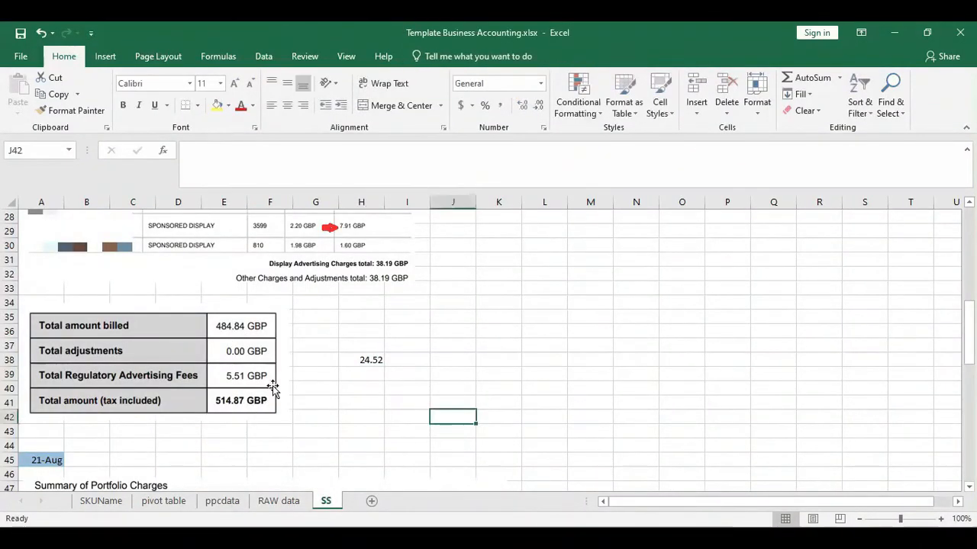
left_click(222, 501)
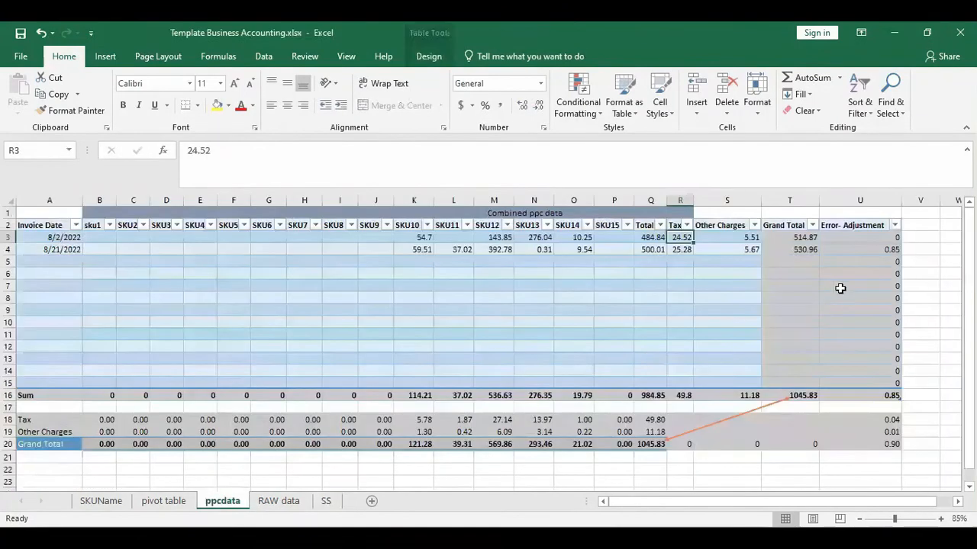
left_click(755, 240)
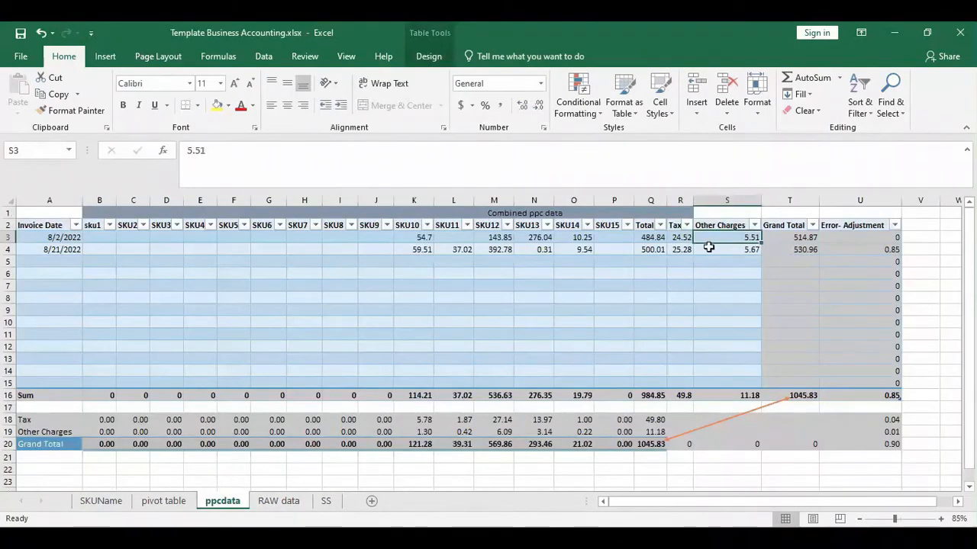
left_click(797, 236)
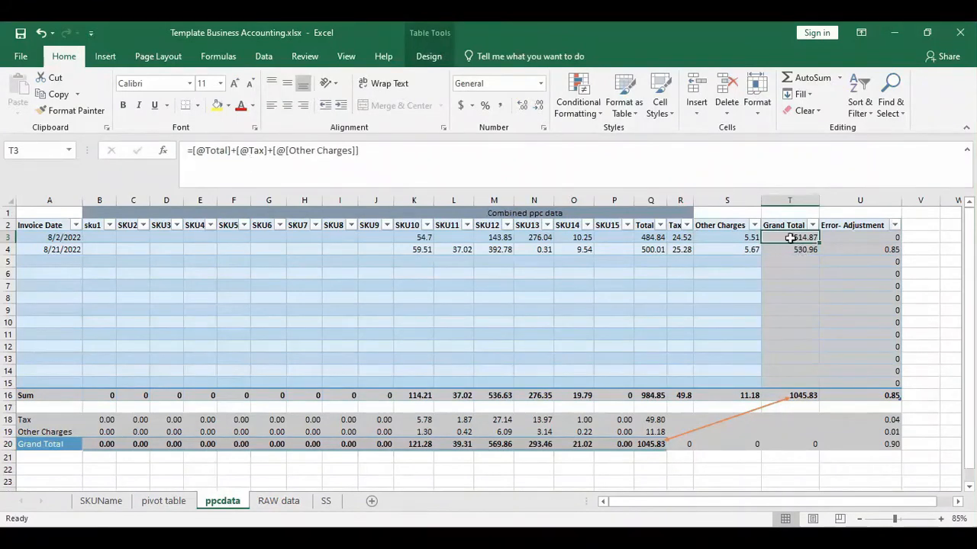
left_click(326, 501)
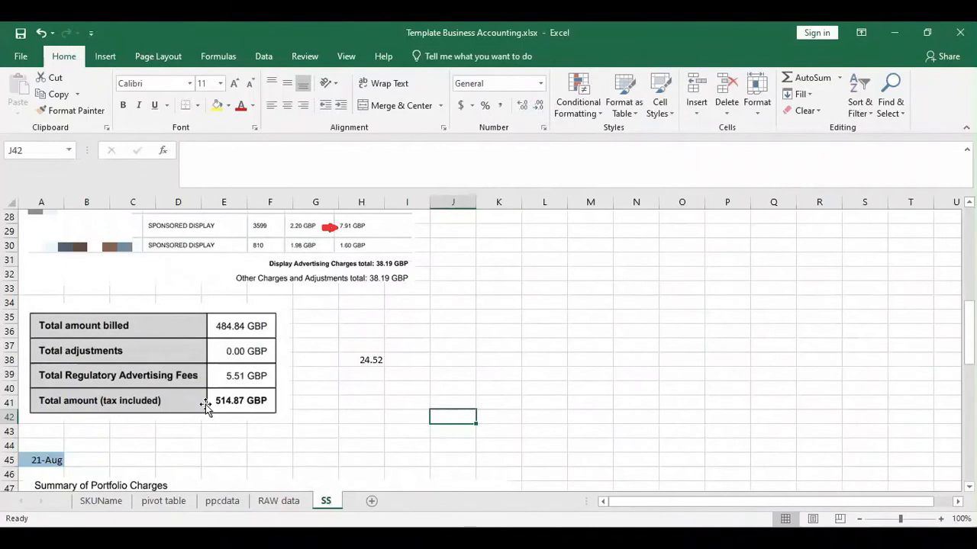
left_click(219, 501)
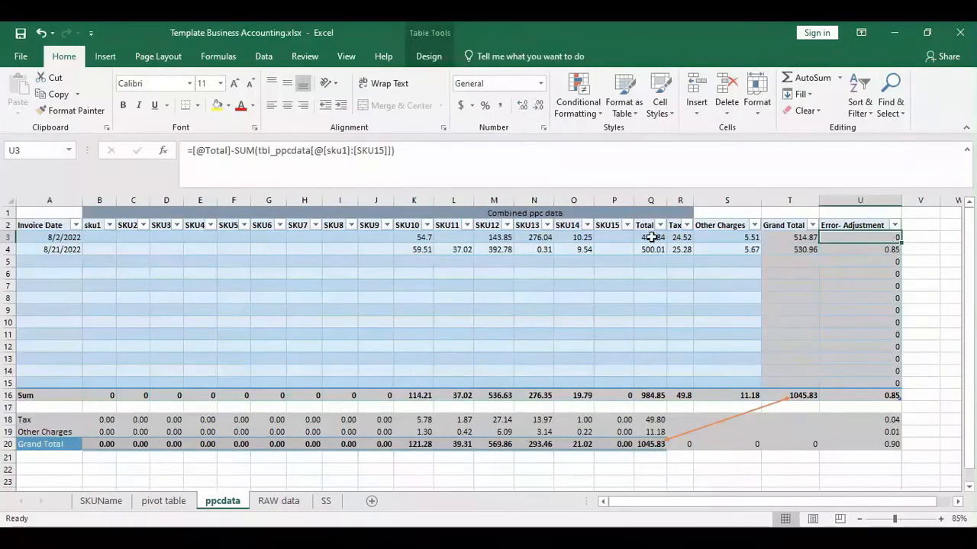
left_click_drag(93, 235, 737, 237)
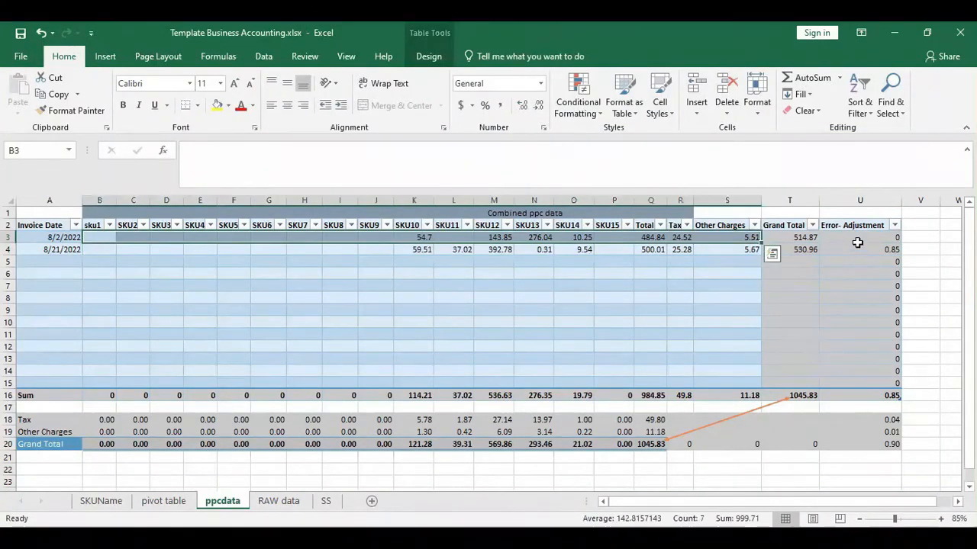
left_click(866, 237)
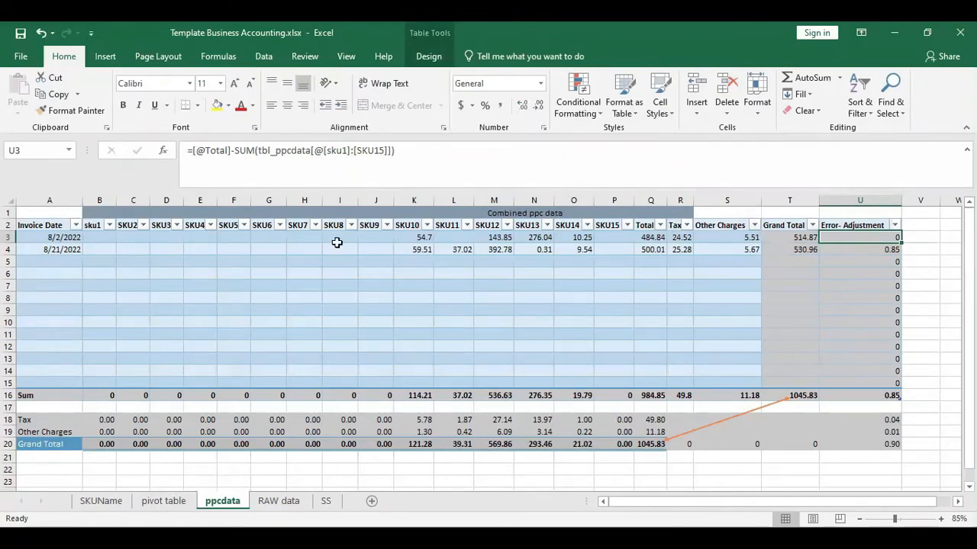
left_click_drag(107, 250, 752, 251)
left_click(522, 319)
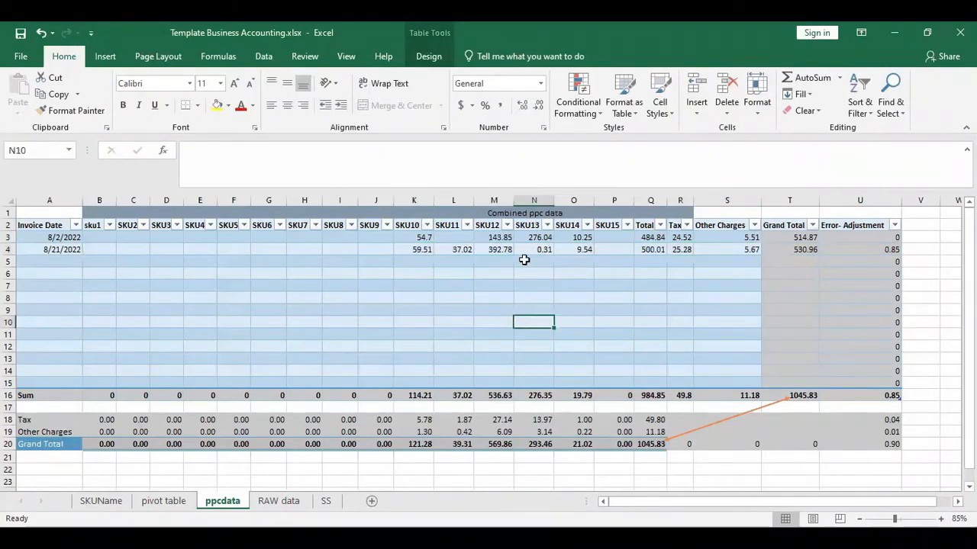
left_click(496, 252)
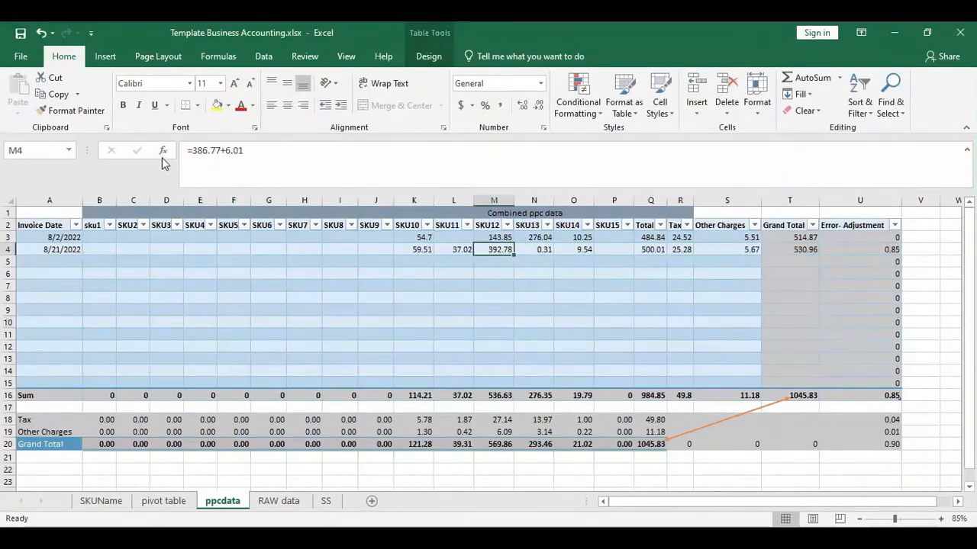
- View the second invoice's 500.01 total, 5.67 fees and 530.96 grand total on the SS sheet
left_click(326, 501)
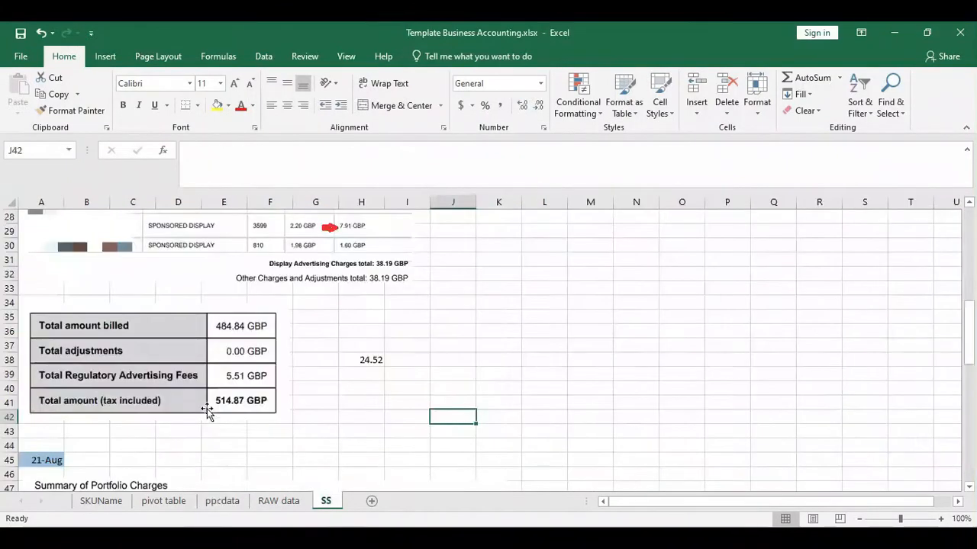
scroll(207, 410, "down", 11)
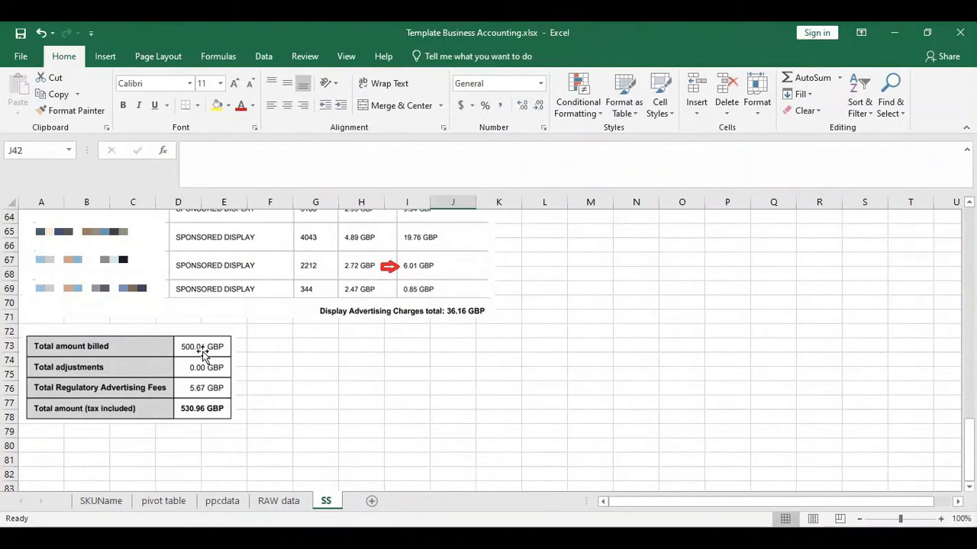
left_click(222, 501)
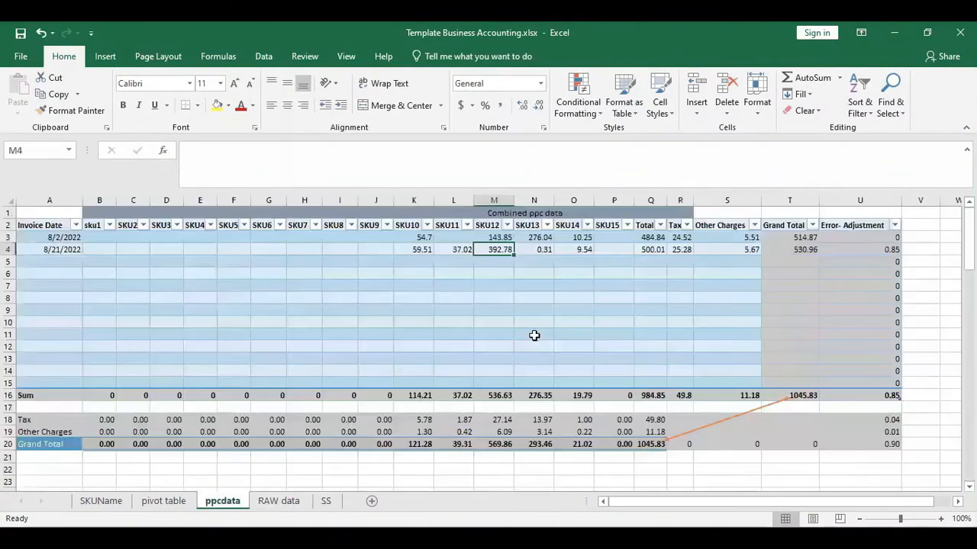
- Check ppcdata row 4's total, tax, other charges and 530.96 grand total, plus the SKU12 column sum
left_click(645, 250)
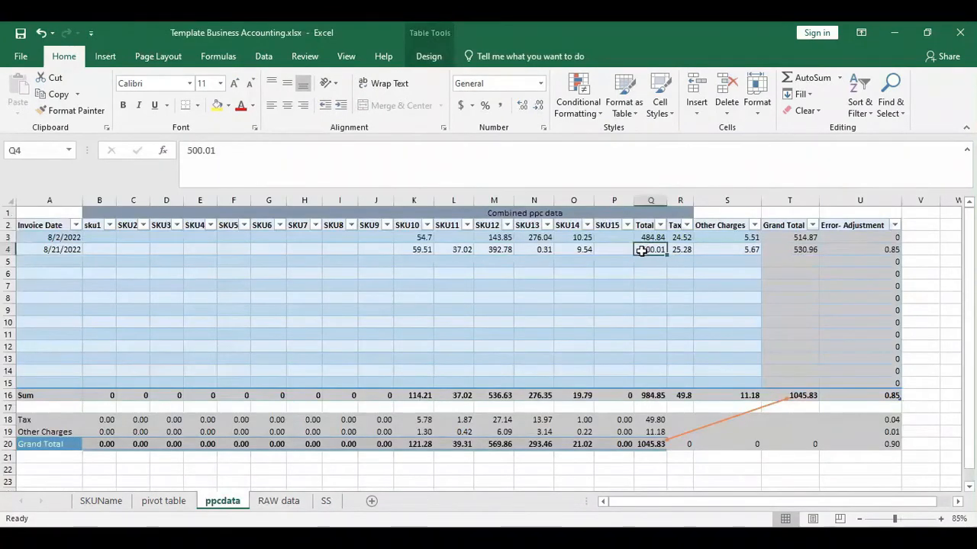
left_click(673, 249)
left_click(737, 249)
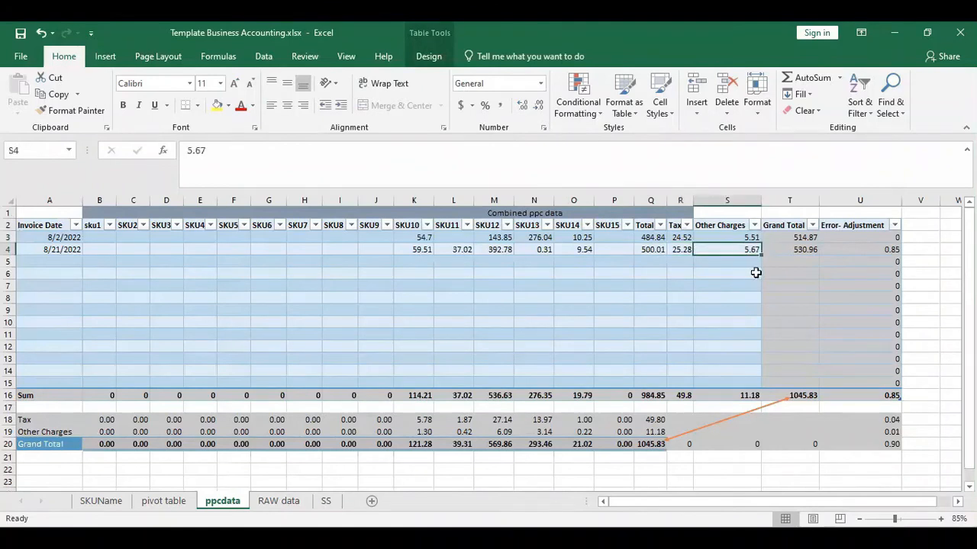
left_click(794, 251)
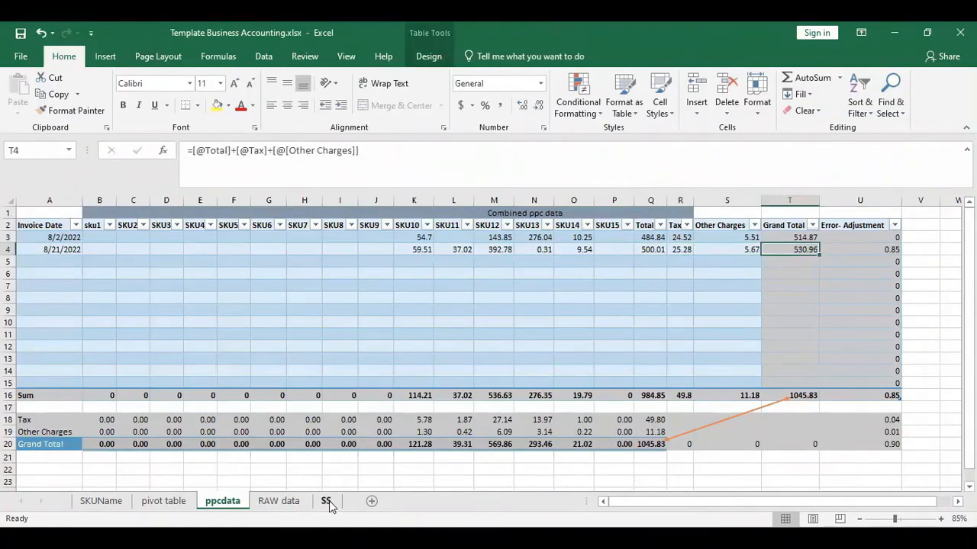
left_click(326, 500)
left_click(222, 501)
left_click(494, 400)
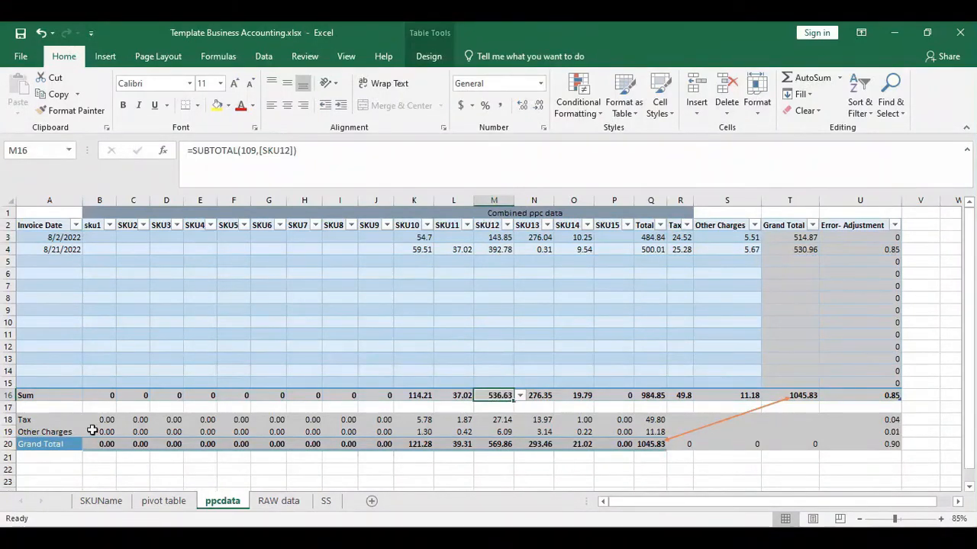
left_click(503, 421)
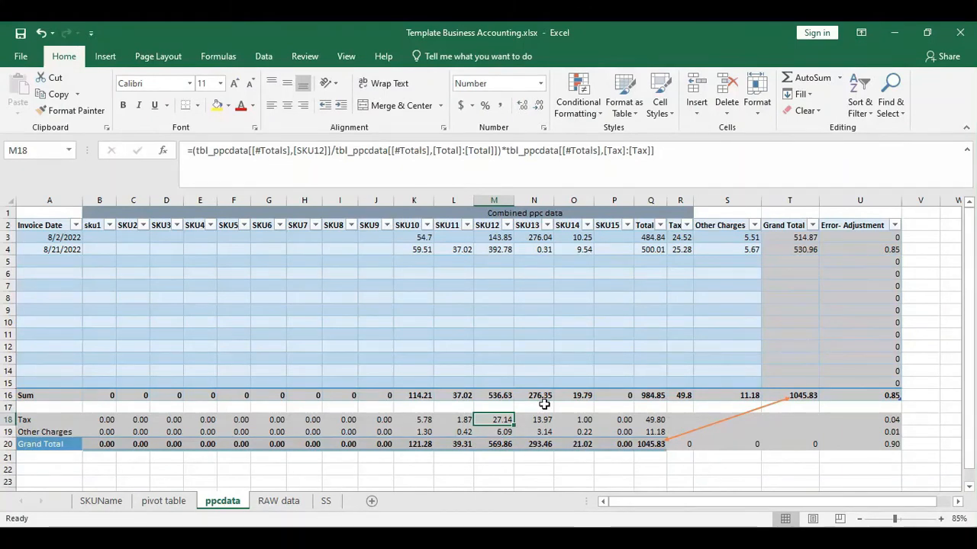
left_click(502, 431)
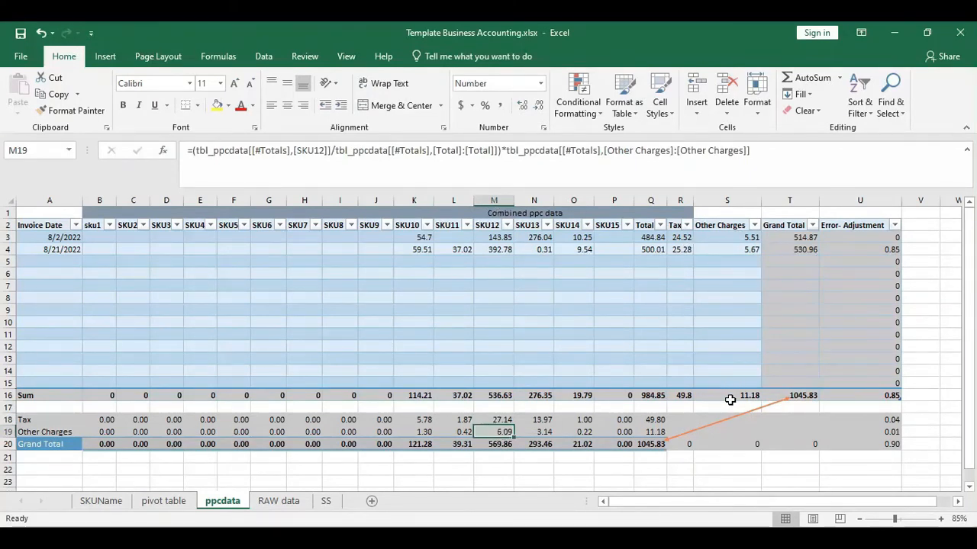
left_click(499, 444)
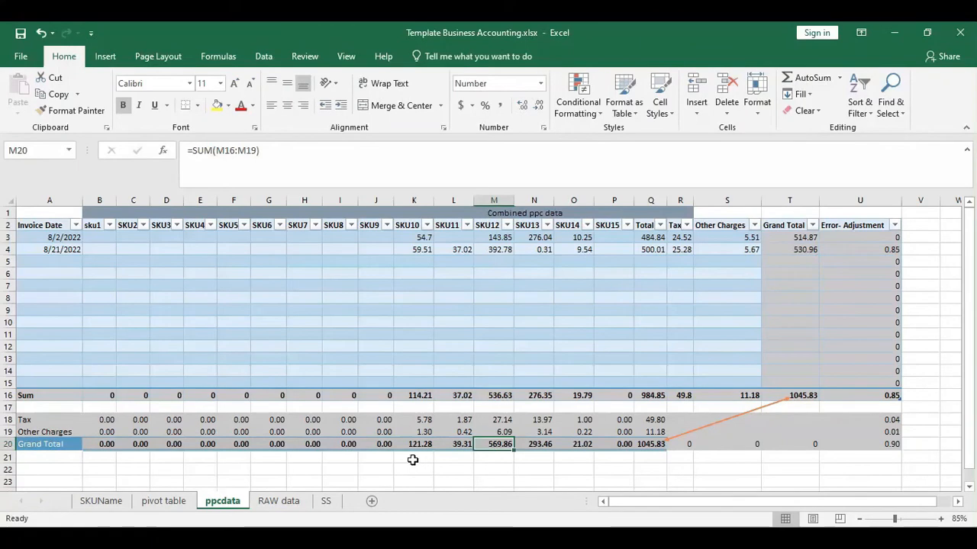
left_click(502, 395)
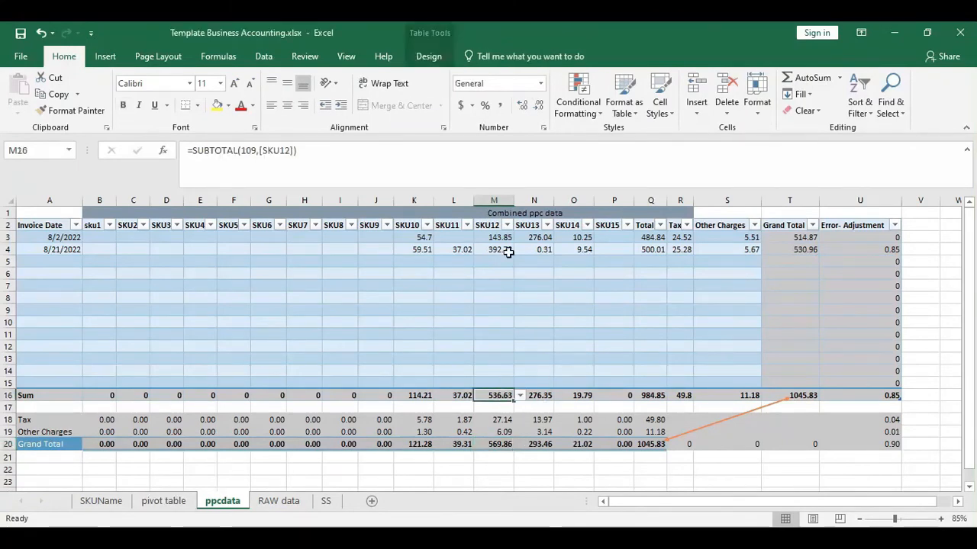
left_click(505, 418)
- Step through SKUName's Ppc excluding vat -537.48, PPC VAT -33.28 and Total PPC COST 570.76
left_click(101, 501)
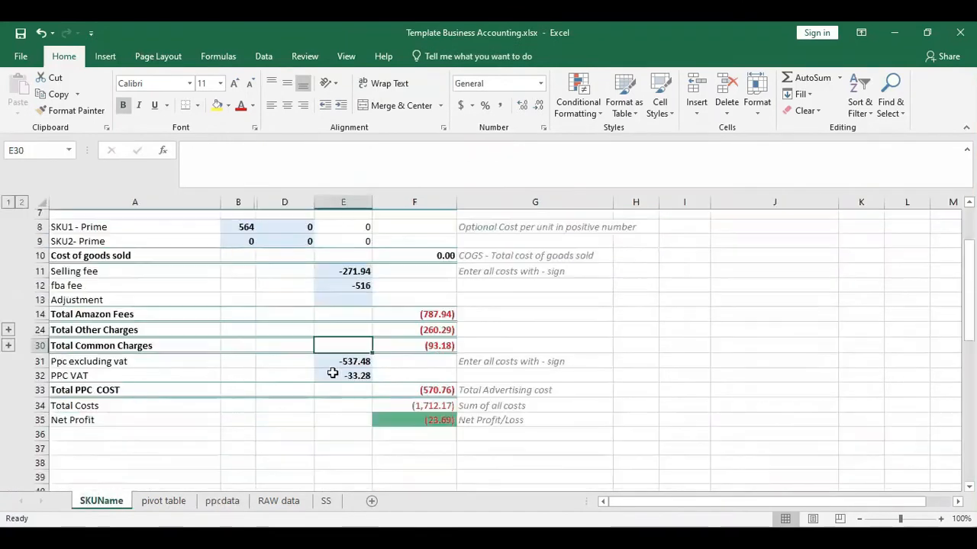
key("Down")
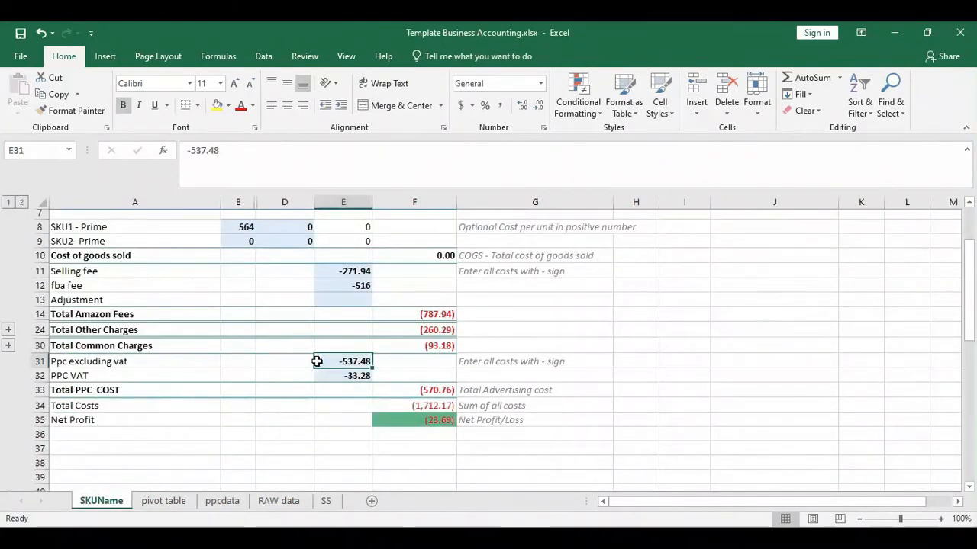
left_click(351, 377)
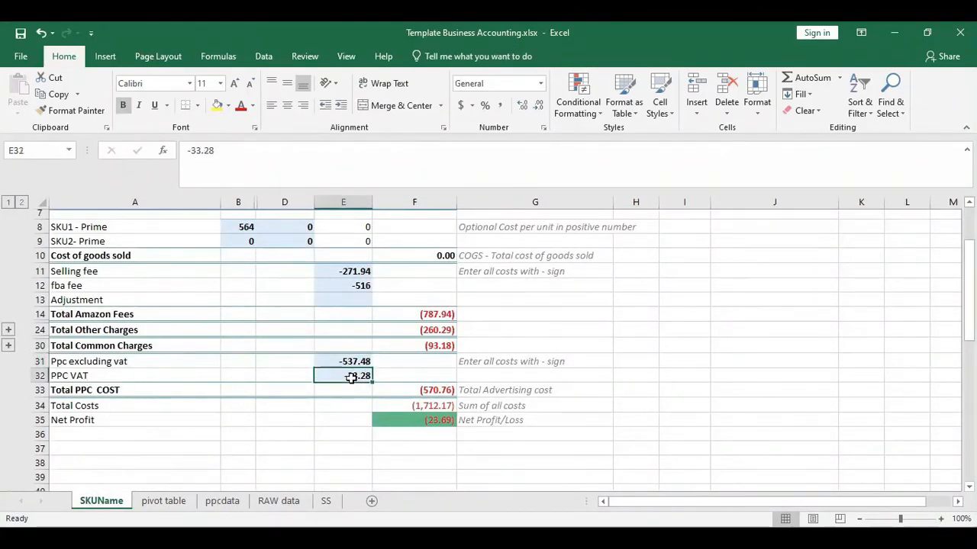
left_click(408, 390)
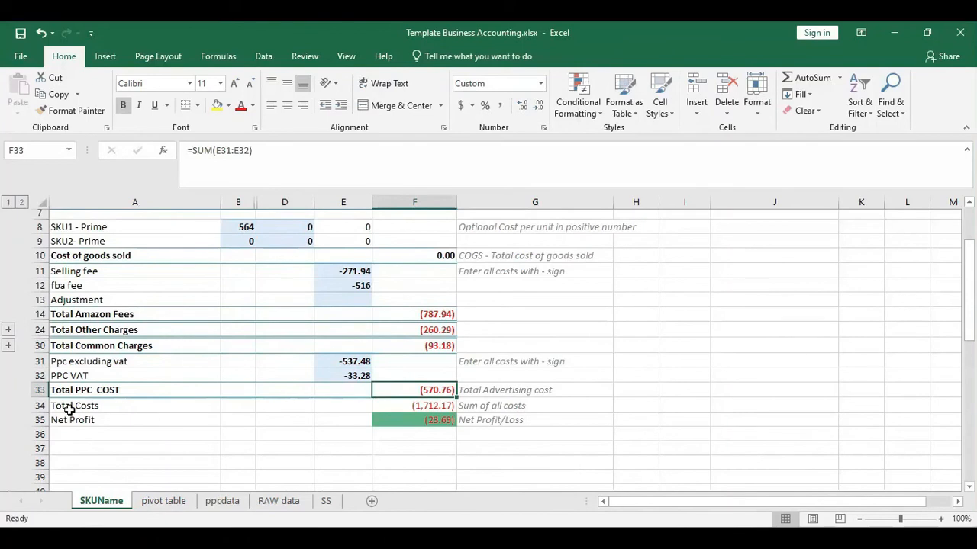
key("Down")
scroll(7, 397, "up", 2)
scroll(4, 397, "down", 2)
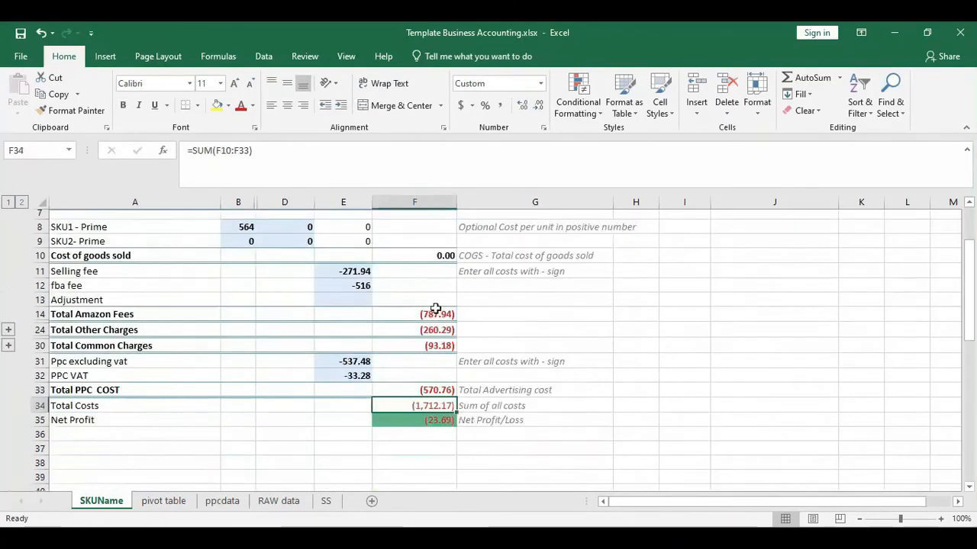
- Check the F14:F33 cost subtotal sum and F35's Net Profit formula showing a 23.69 loss
left_click_drag(427, 315, 429, 389)
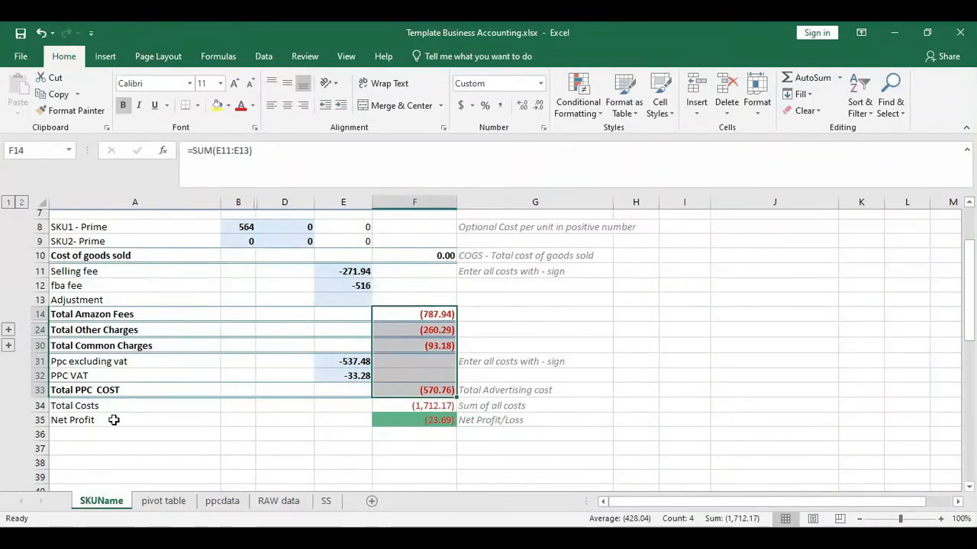
left_click(442, 420)
scroll(489, 285, "up", 2)
scroll(420, 344, "down", 3)
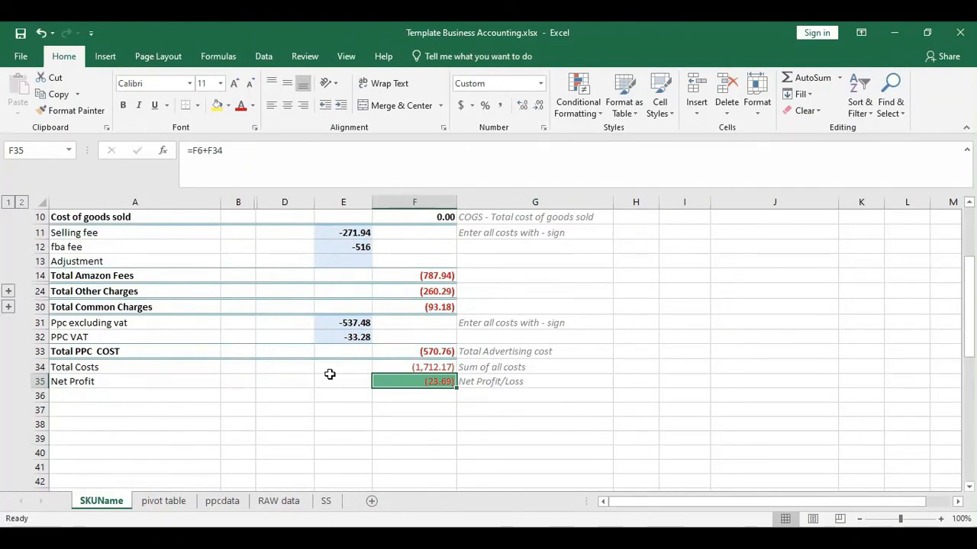
scroll(330, 373, "up", 3)
scroll(290, 329, "down", 3)
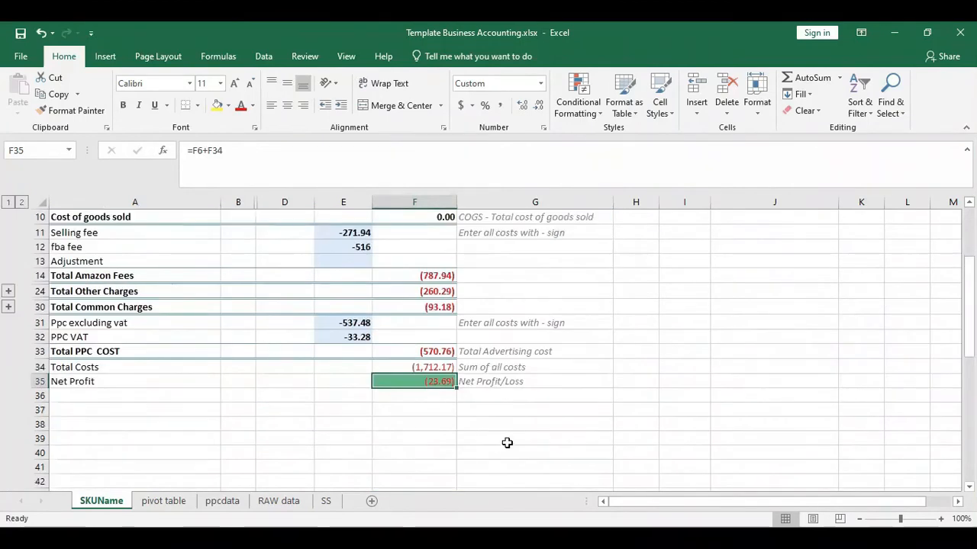